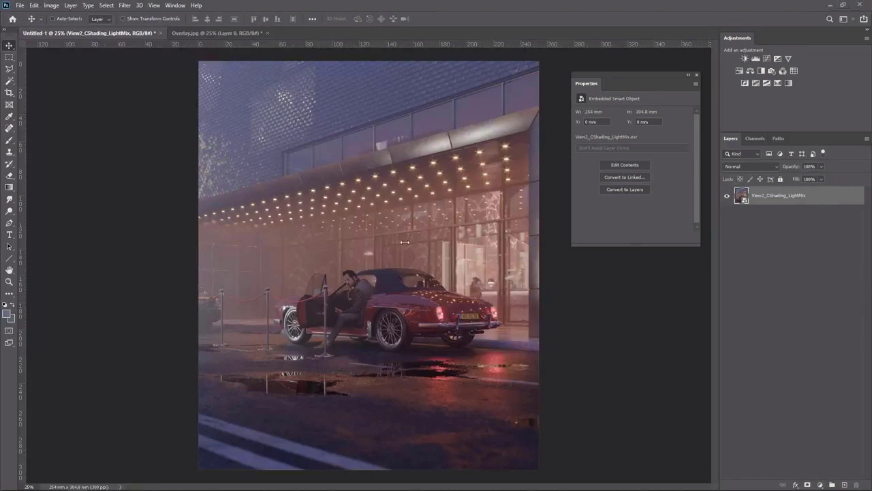
Place the View2 render into the document and move it beneath the View2_CShading_LightMix layer
{"action": "key", "text": "Return"}
{"action": "key", "text": "Return"}
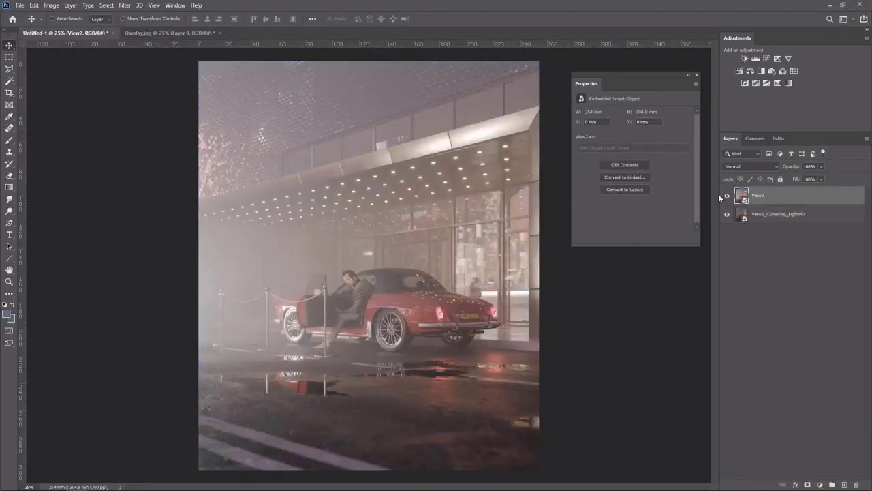
{"action": "left_click_drag", "start_coordinate": [769, 202], "coordinate": [769, 223]}
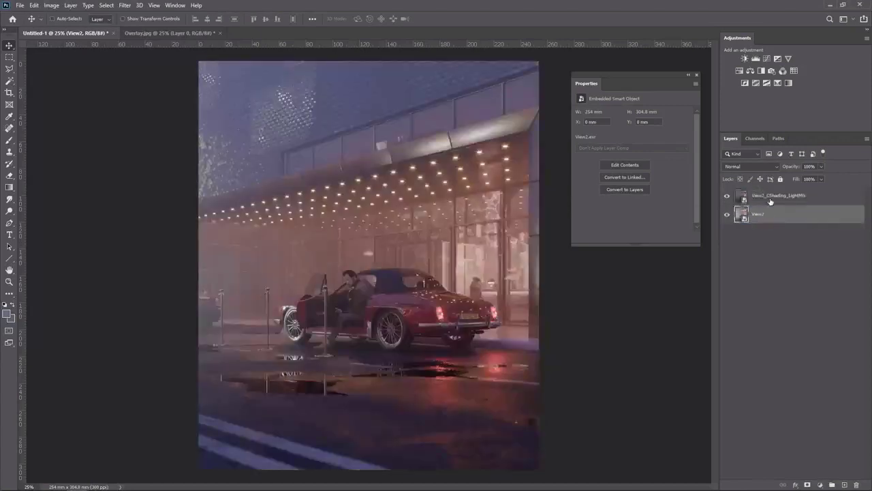
Set the View2_CShading_LightMix layer's opacity to 80%
{"action": "left_click", "coordinate": [770, 200]}
{"action": "left_click_drag", "start_coordinate": [822, 166], "coordinate": [812, 180]}
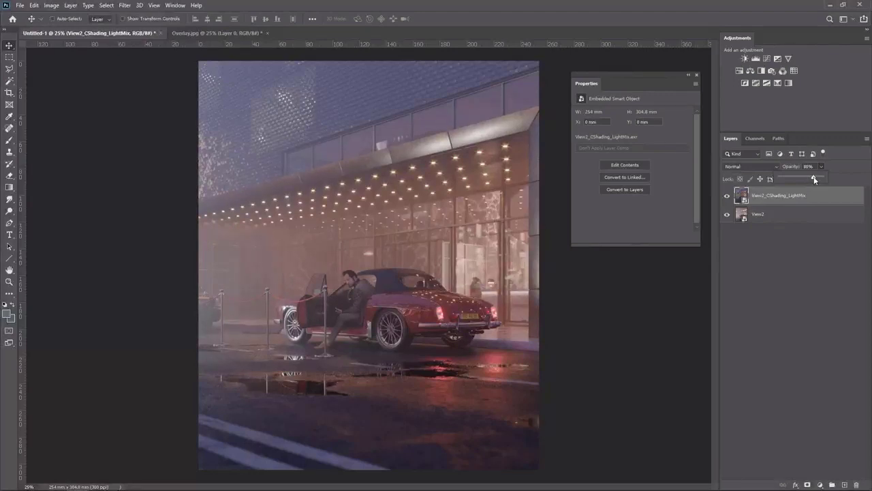
{"action": "left_click_drag", "start_coordinate": [813, 180], "coordinate": [813, 178]}
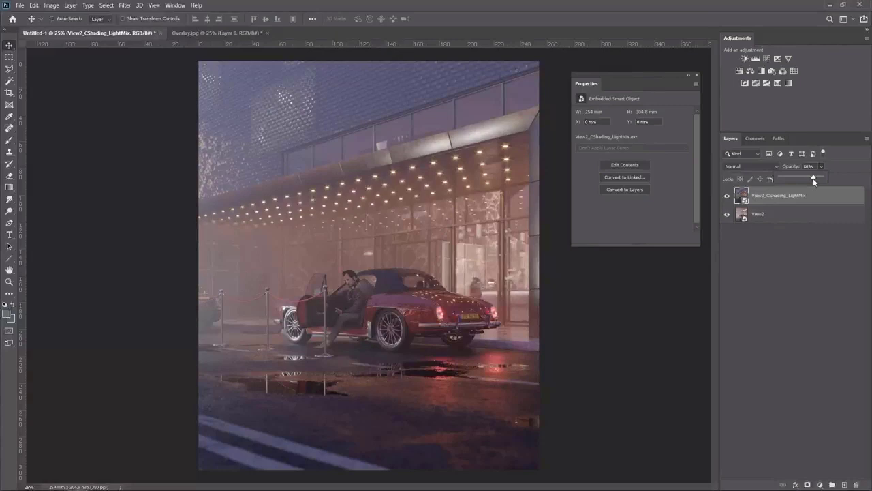
Toggle the View2_CShading_LightMix layer's visibility to compare it with the View2 layer beneath
{"action": "left_click", "coordinate": [788, 217]}
{"action": "left_click", "coordinate": [727, 196]}
{"action": "left_click", "coordinate": [727, 196]}
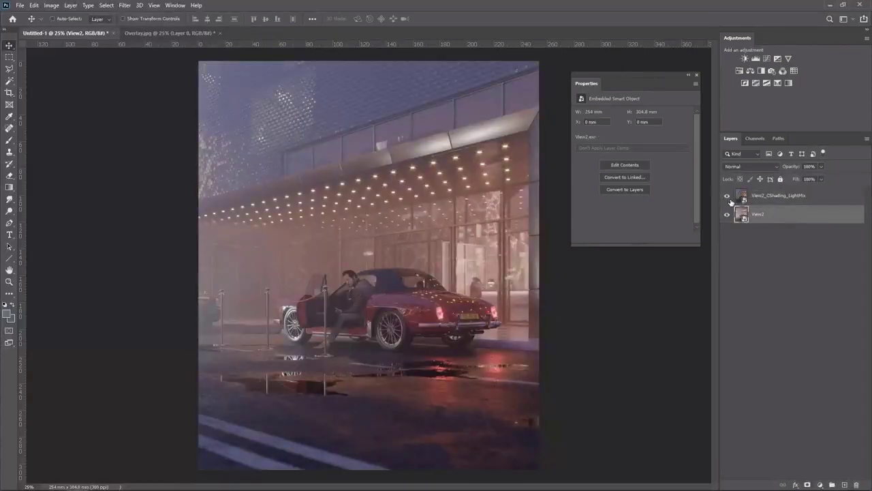
{"action": "left_click", "coordinate": [726, 196]}
{"action": "left_click", "coordinate": [727, 197]}
Duplicate the View2 layer to the top of the stack and add a layer mask to the copy
{"action": "left_click_drag", "start_coordinate": [771, 226], "coordinate": [776, 196]}
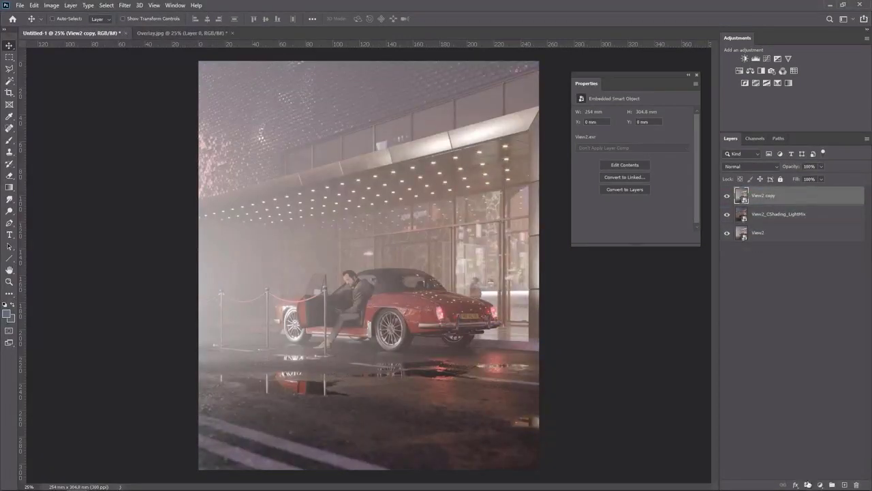
{"action": "left_click", "coordinate": [807, 485]}
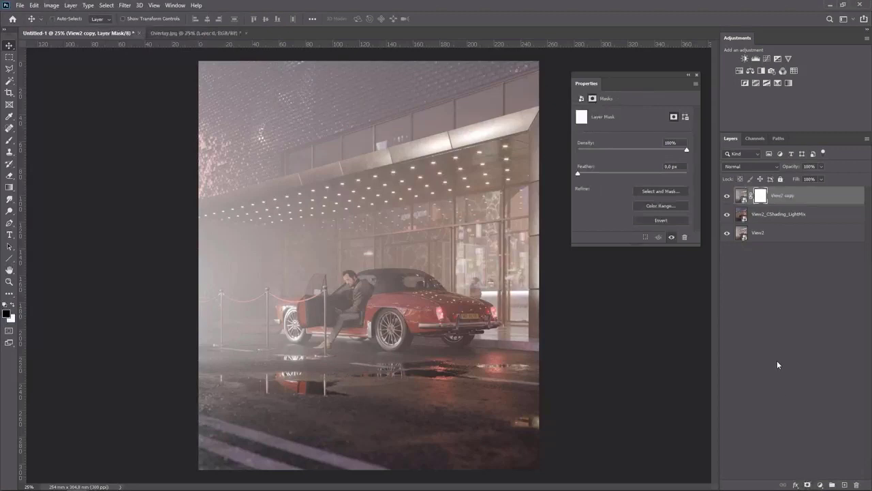
Invert the mask to black and paint white with the Brush tool across the bottom of the street
{"action": "key", "text": "ctrl+i"}
{"action": "key", "text": "b"}
{"action": "key", "text": "x"}
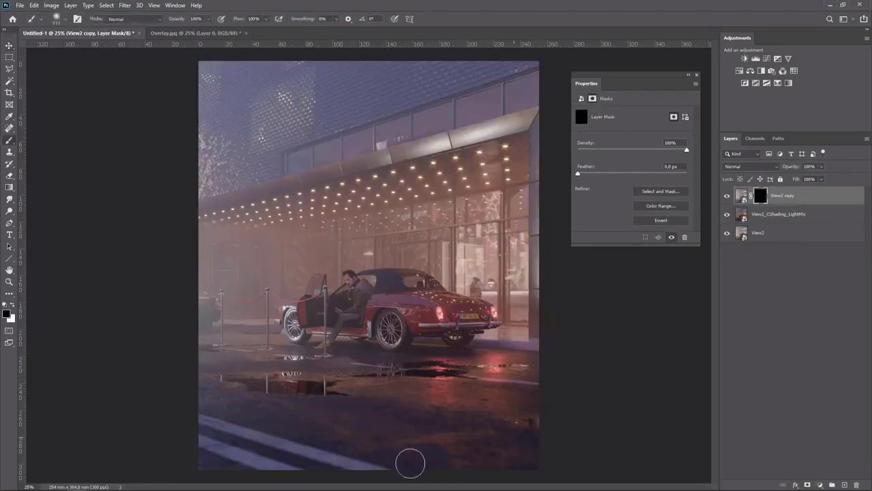
{"action": "mouse_move", "coordinate": [233, 439]}
{"action": "left_mouse_down"}
{"action": "mouse_move", "coordinate": [205, 428]}
{"action": "mouse_move", "coordinate": [286, 461]}
{"action": "mouse_move", "coordinate": [195, 448]}
{"action": "left_mouse_up"}
{"action": "mouse_move", "coordinate": [149, 465]}
{"action": "left_mouse_down"}
{"action": "mouse_move", "coordinate": [313, 449]}
{"action": "mouse_move", "coordinate": [460, 443]}
{"action": "left_mouse_up"}
Lower the View2 copy layer's opacity to 75% and toggle its visibility to compare
{"action": "key", "text": "v"}
{"action": "left_click", "coordinate": [773, 309]}
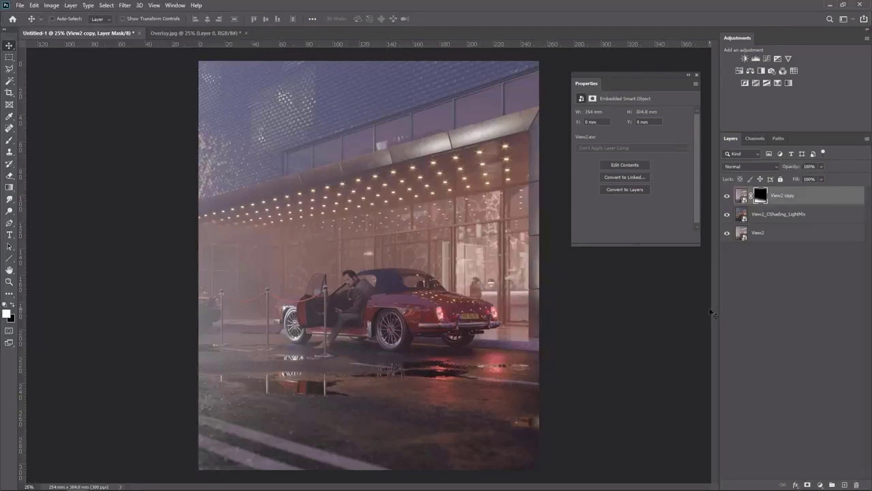
{"action": "left_click", "coordinate": [821, 167]}
{"action": "left_click_drag", "start_coordinate": [823, 179], "coordinate": [810, 179]}
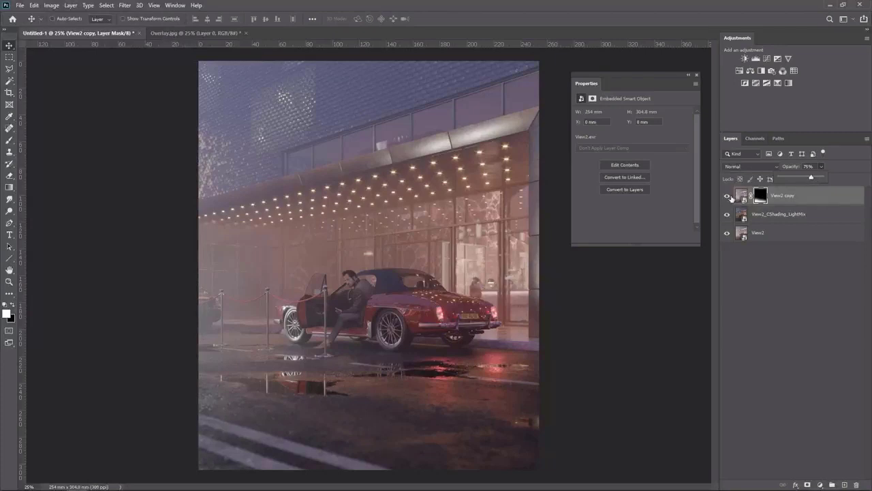
{"action": "left_click", "coordinate": [726, 196]}
{"action": "left_click", "coordinate": [726, 196]}
Duplicate the View2_CShading_LightMix layer and move the copy to the bottom of the stack
{"action": "left_click", "coordinate": [753, 217]}
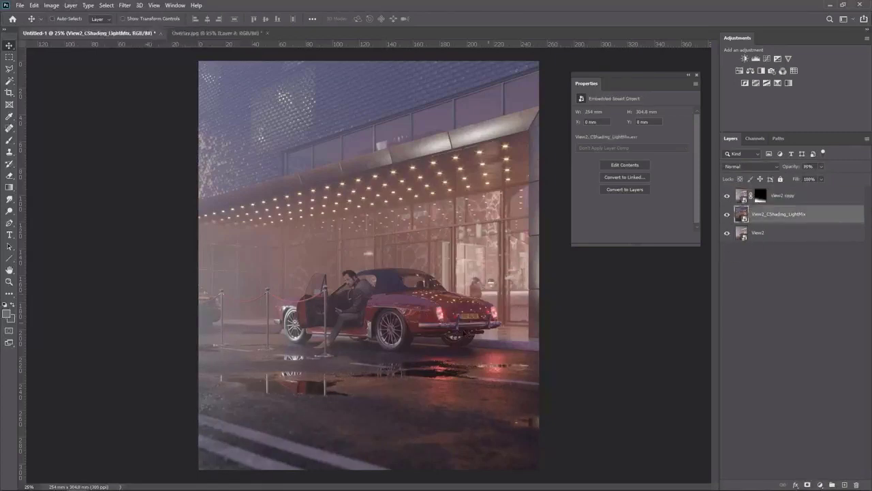
{"action": "left_click_drag", "start_coordinate": [750, 207], "coordinate": [777, 256]}
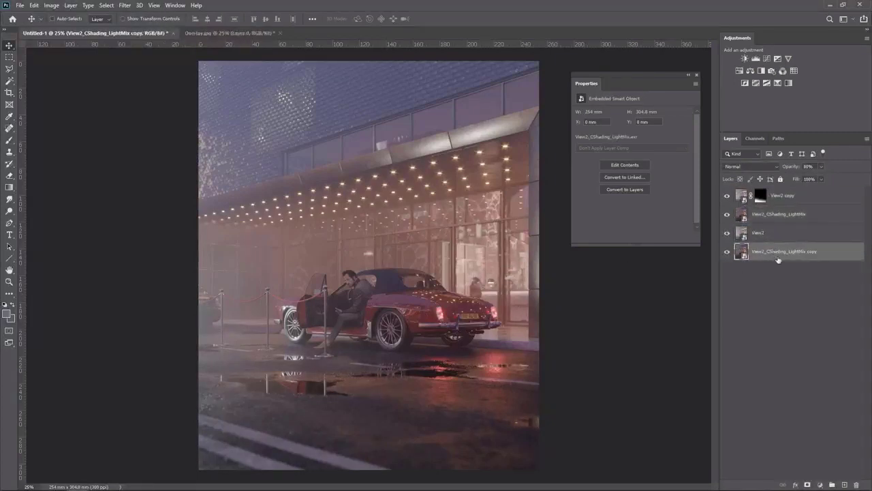
{"action": "left_click", "coordinate": [772, 278]}
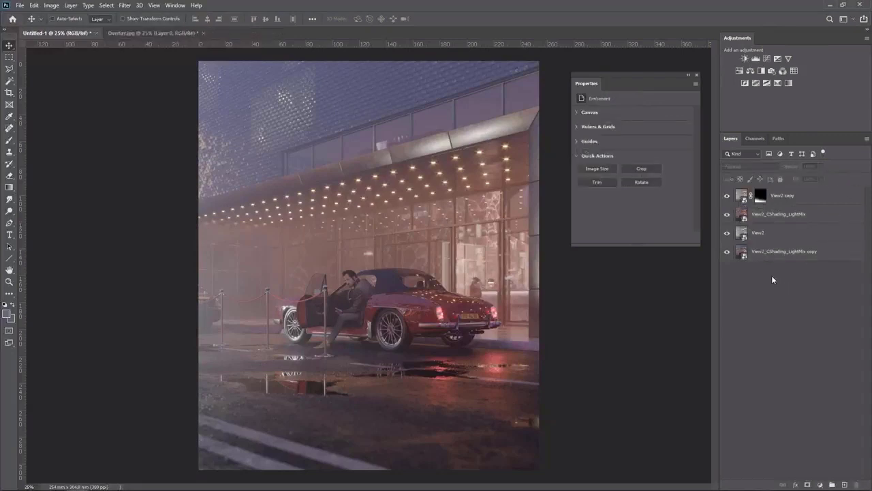
Give the LightMix copy layer a red color label and toggle its visibility
{"action": "right_click", "coordinate": [726, 252]}
{"action": "left_click", "coordinate": [735, 291]}
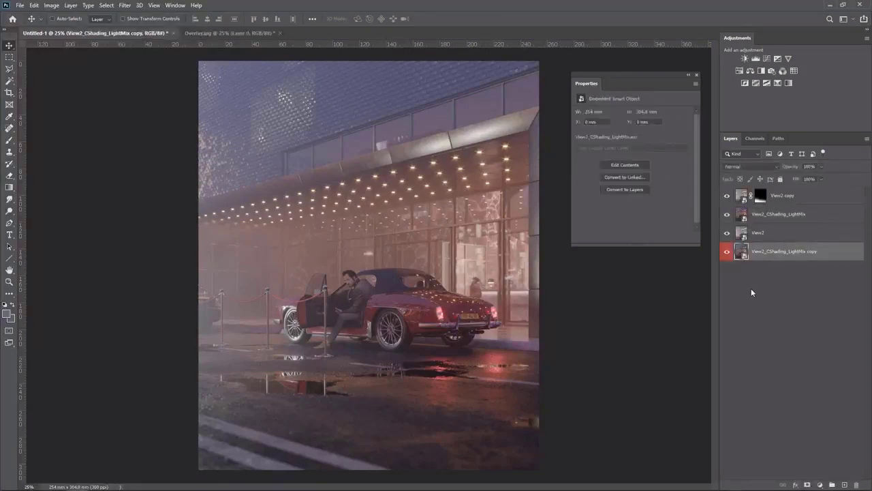
{"action": "left_click", "coordinate": [726, 253], "text": "alt"}
{"action": "left_click", "coordinate": [727, 252], "text": "alt"}
{"action": "left_click", "coordinate": [726, 253], "text": "alt"}
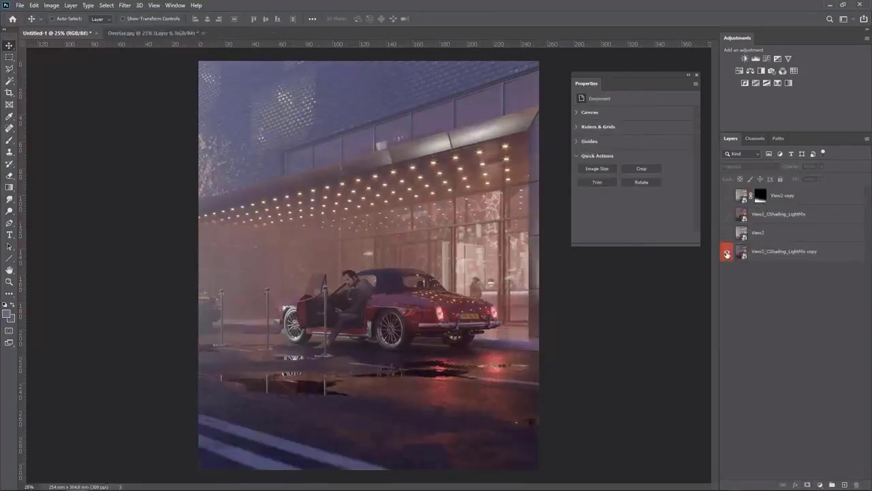
{"action": "left_click", "coordinate": [726, 253], "text": "alt"}
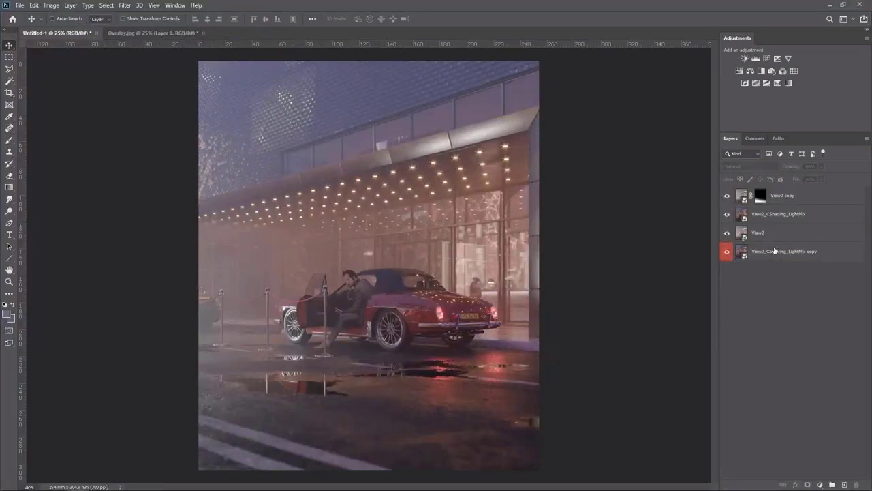
Group all four render layers and name the group Render
{"action": "left_click", "coordinate": [759, 245]}
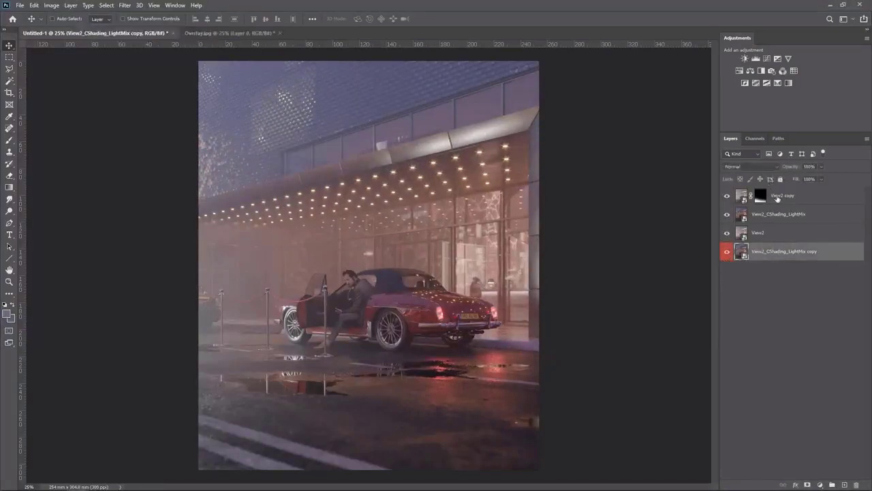
{"action": "left_click", "coordinate": [776, 198], "text": "shift"}
{"action": "key", "text": "ctrl+g"}
{"action": "double_click", "coordinate": [766, 192]}
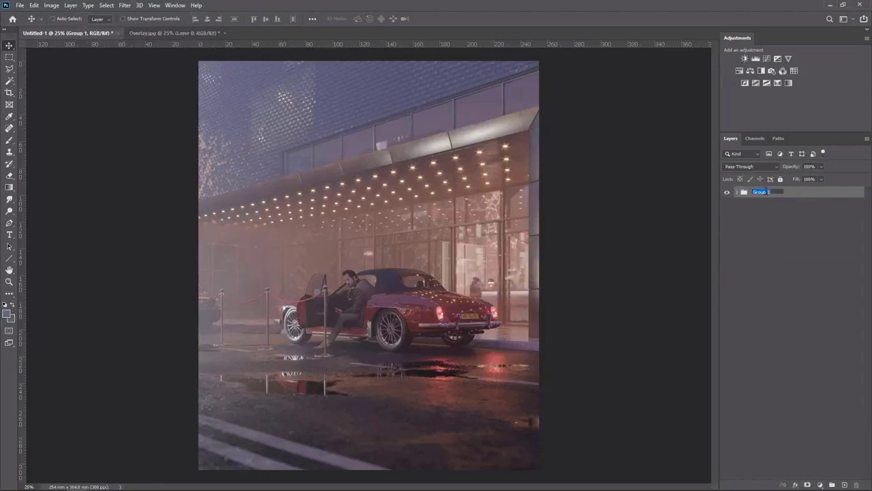
{"action": "type", "text": "Bender"}
{"action": "key", "text": "Return"}
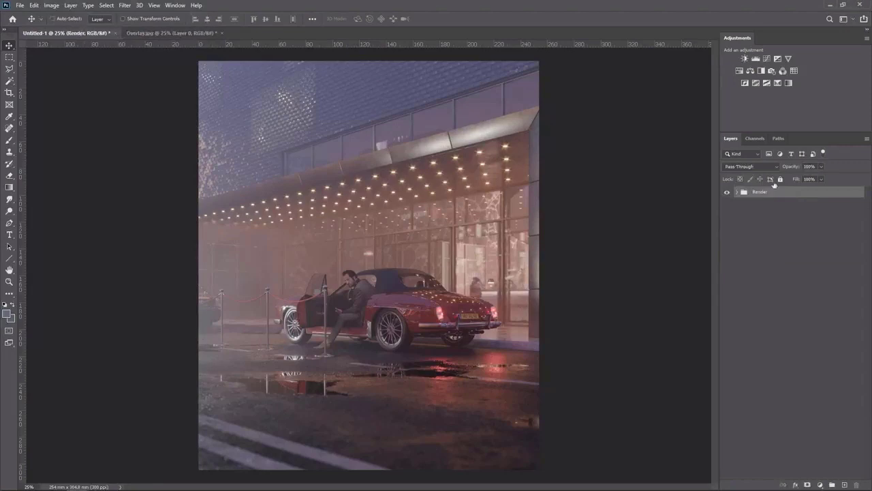
Place the View2_CESSENTIAL_Volumetrics render as a new layer above the Render group
{"action": "left_click_drag", "start_coordinate": [547, 187], "coordinate": [544, 181]}
{"action": "key", "text": "Return"}
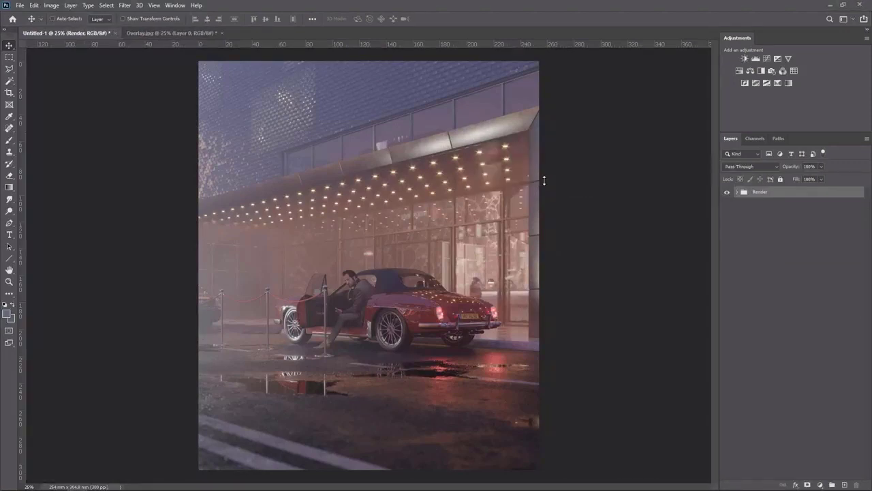
{"action": "key", "text": "Return"}
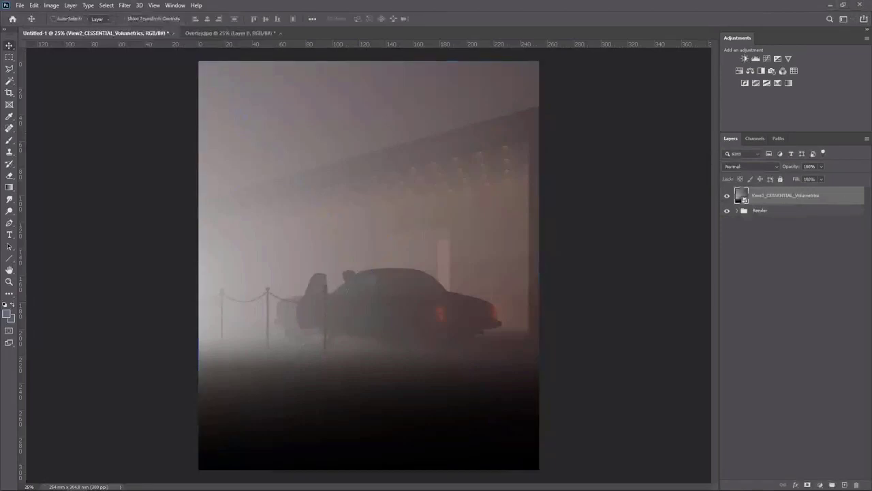
Place the View2_Light HDRI render as a new layer at the top of the stack
{"action": "left_click_drag", "start_coordinate": [370, 241], "coordinate": [370, 241]}
{"action": "key", "text": "Return"}
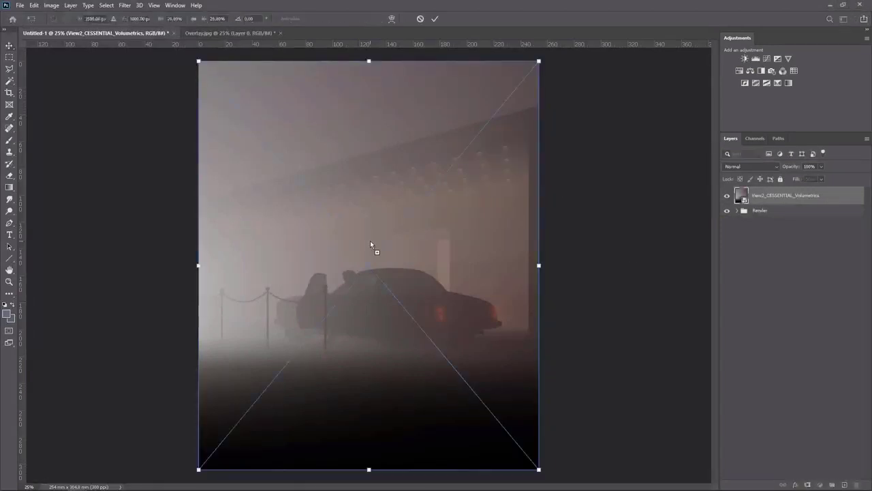
{"action": "key", "text": "Return"}
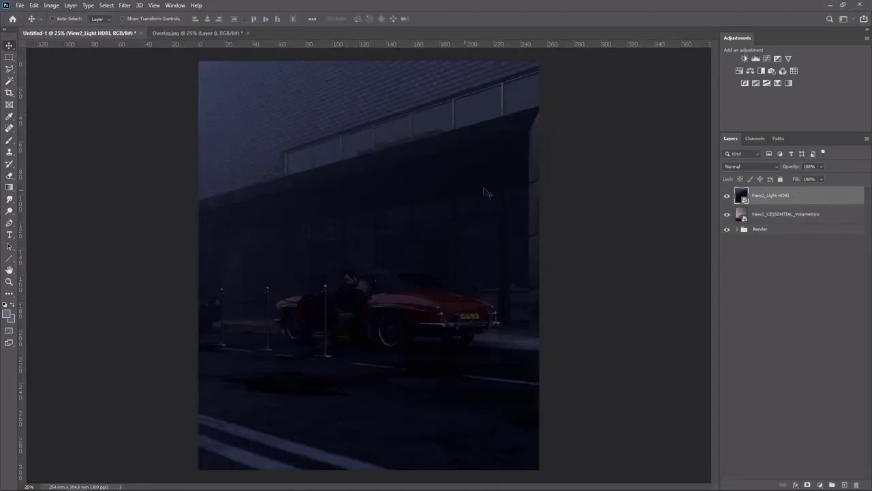
Move the View2_Light HDRI layer beneath the Volumetrics layer and select it
{"action": "left_click_drag", "start_coordinate": [739, 202], "coordinate": [770, 213]}
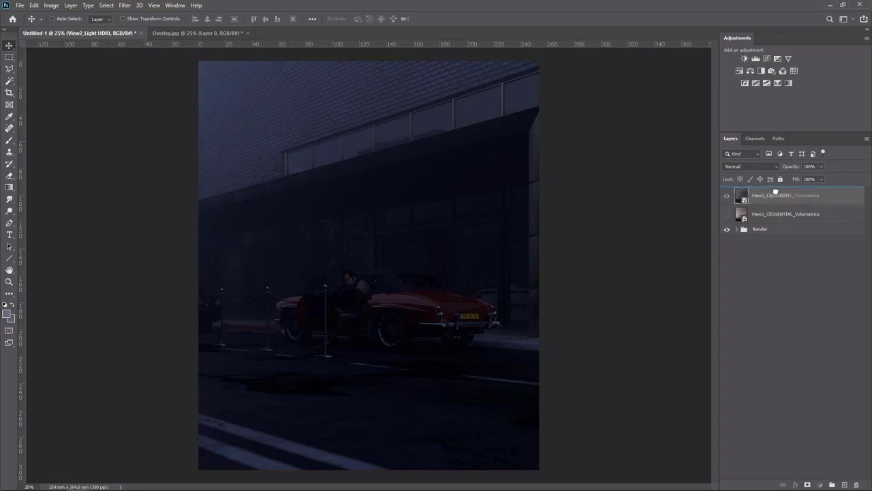
{"action": "left_click", "coordinate": [767, 213]}
{"action": "left_click", "coordinate": [745, 167]}
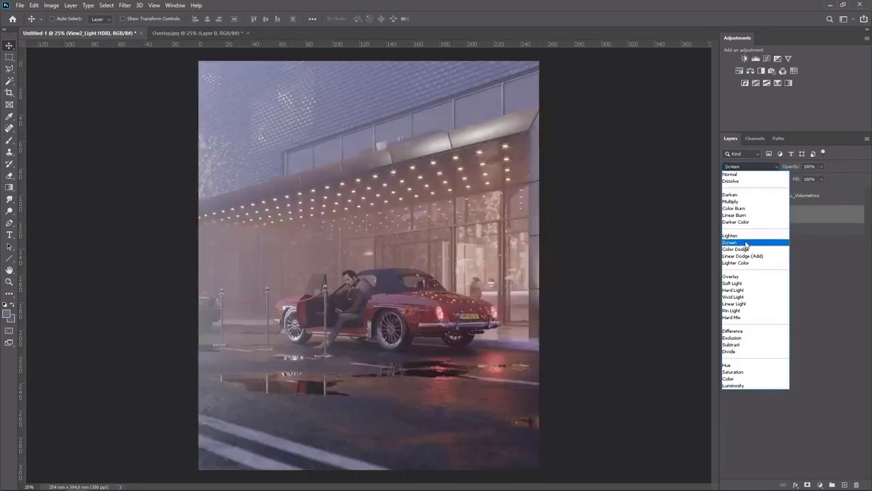
{"action": "left_click", "coordinate": [745, 243]}
{"action": "left_click", "coordinate": [726, 214]}
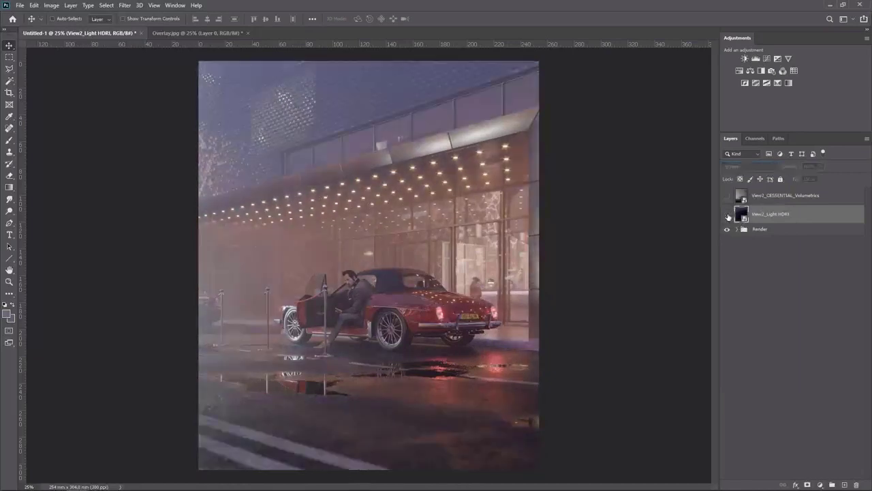
{"action": "left_click", "coordinate": [726, 214]}
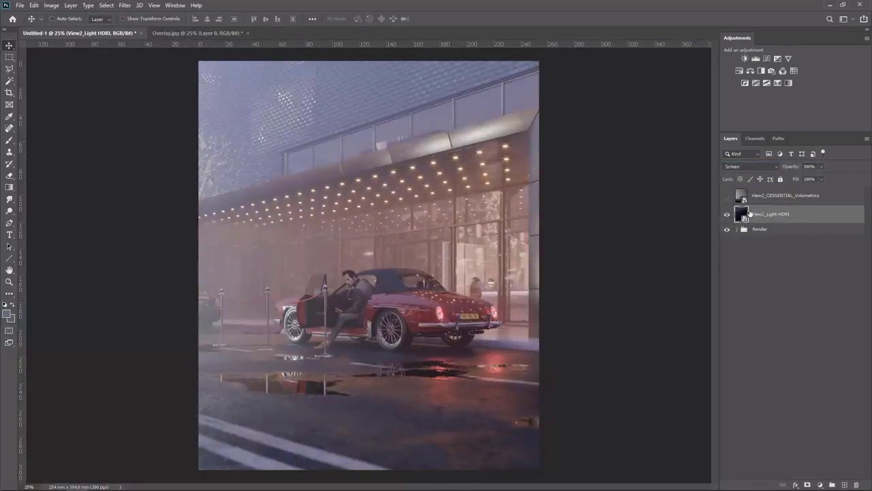
Set the View2_Light HDRI layer's blend mode to Soft Light and its opacity to about 40%
{"action": "left_click", "coordinate": [747, 167]}
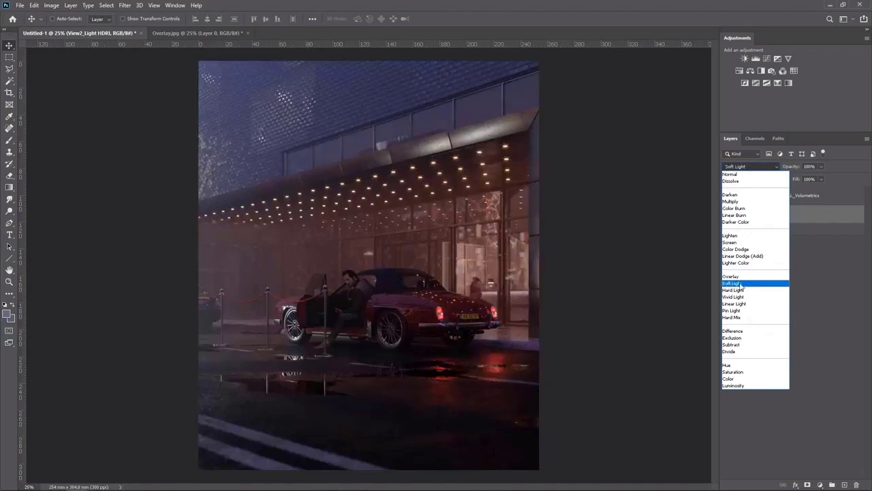
{"action": "left_click", "coordinate": [734, 283]}
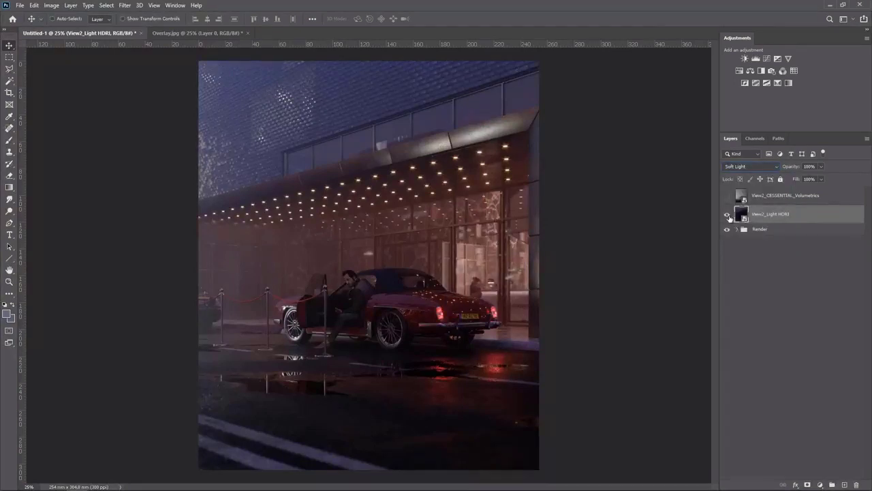
{"action": "left_click", "coordinate": [727, 214]}
{"action": "left_click", "coordinate": [726, 215]}
{"action": "left_click_drag", "start_coordinate": [806, 179], "coordinate": [794, 179]}
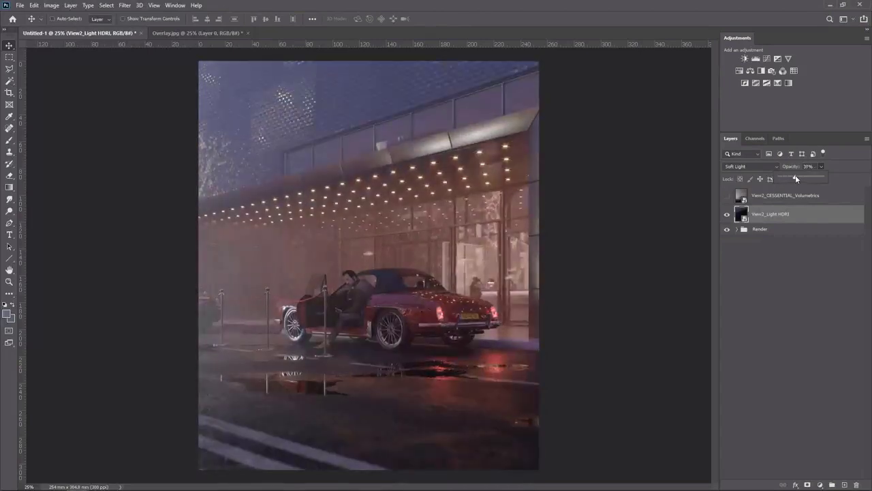
Add a layer mask to the View2_Light HDRI layer and paint it in over the upper-left facade
{"action": "left_click", "coordinate": [727, 214]}
{"action": "left_click", "coordinate": [727, 214]}
{"action": "left_click", "coordinate": [807, 484], "text": "alt"}
{"action": "key", "text": "b"}
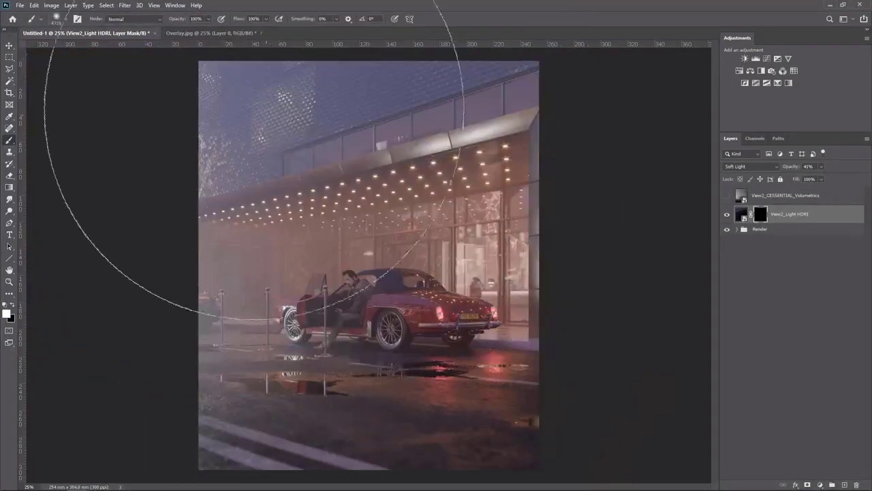
{"action": "left_click_drag", "start_coordinate": [272, 157], "coordinate": [225, 122]}
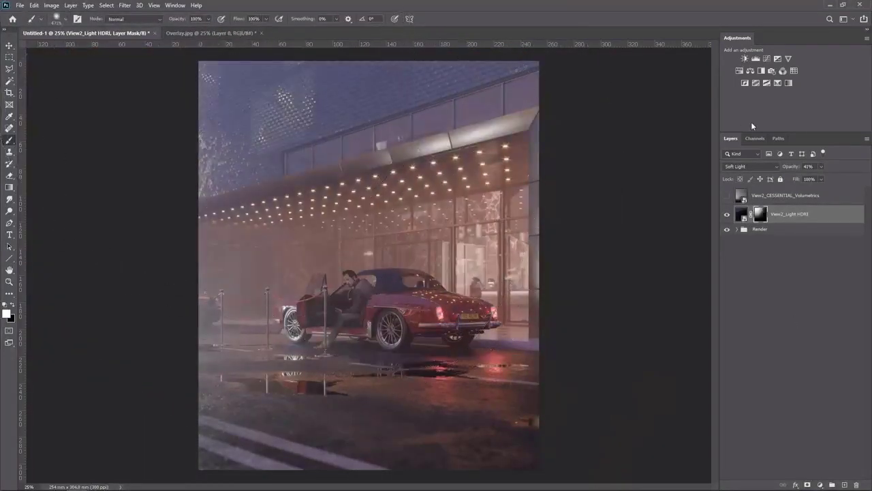
Toggle the View2_Light HDRI layer's visibility to compare the masked effect
{"action": "key", "text": "v"}
{"action": "left_click", "coordinate": [726, 215]}
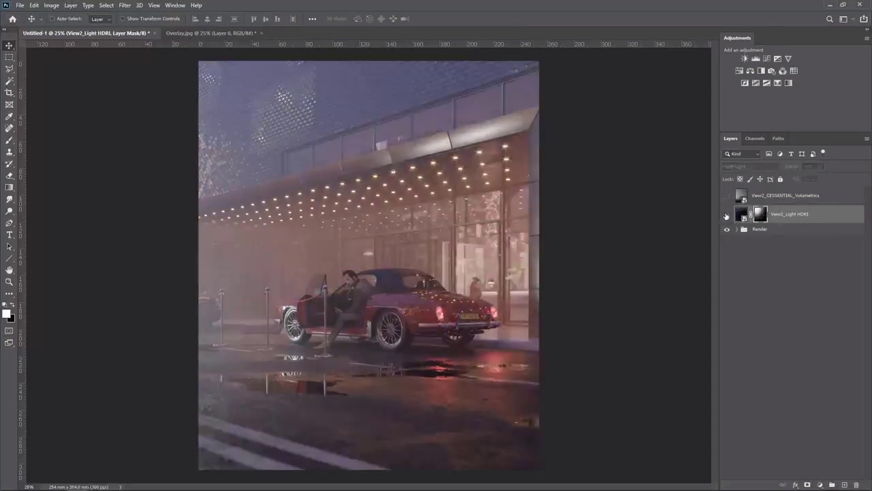
{"action": "left_click", "coordinate": [726, 215]}
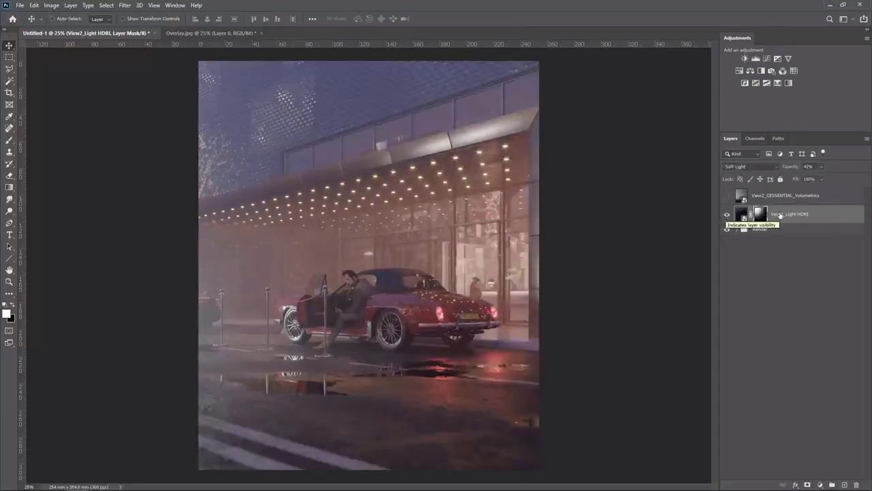
Add a Hue/Saturation adjustment layer above the Light HDRI layer and switch its range to Cyans
{"action": "left_click", "coordinate": [740, 71]}
{"action": "left_click", "coordinate": [644, 239]}
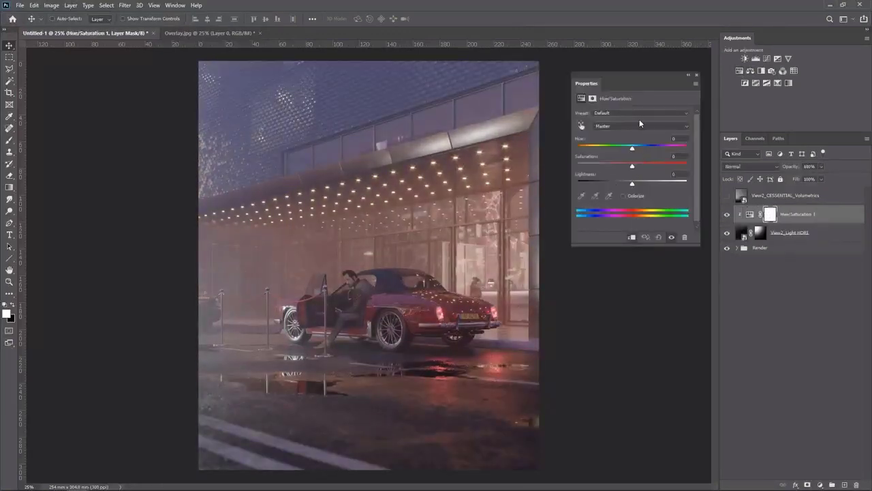
{"action": "left_click", "coordinate": [639, 126]}
{"action": "left_click", "coordinate": [618, 161]}
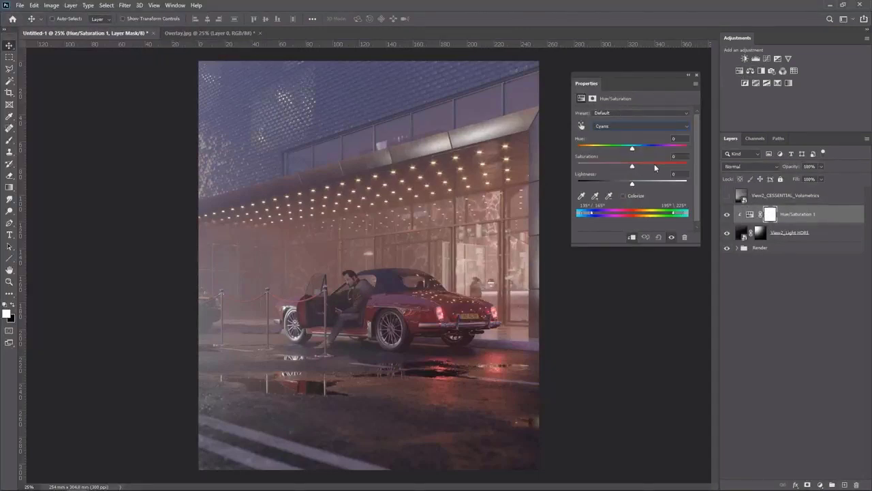
Adjust the Hue/Saturation layer's Blues range to a hue of about -9 and saturation +43, then close its properties
{"action": "mouse_move", "coordinate": [669, 164]}
{"action": "left_mouse_down"}
{"action": "mouse_move", "coordinate": [685, 167]}
{"action": "mouse_move", "coordinate": [669, 165]}
{"action": "left_mouse_up"}
{"action": "left_click", "coordinate": [633, 124]}
{"action": "left_click", "coordinate": [660, 170]}
{"action": "left_click_drag", "start_coordinate": [634, 151], "coordinate": [617, 148]}
{"action": "left_click", "coordinate": [695, 76]}
Show the View2_CESSENTIAL_Volumetrics layer, set it to Soft Light at 50% opacity, and toggle its visibility to compare
{"action": "left_click", "coordinate": [727, 196]}
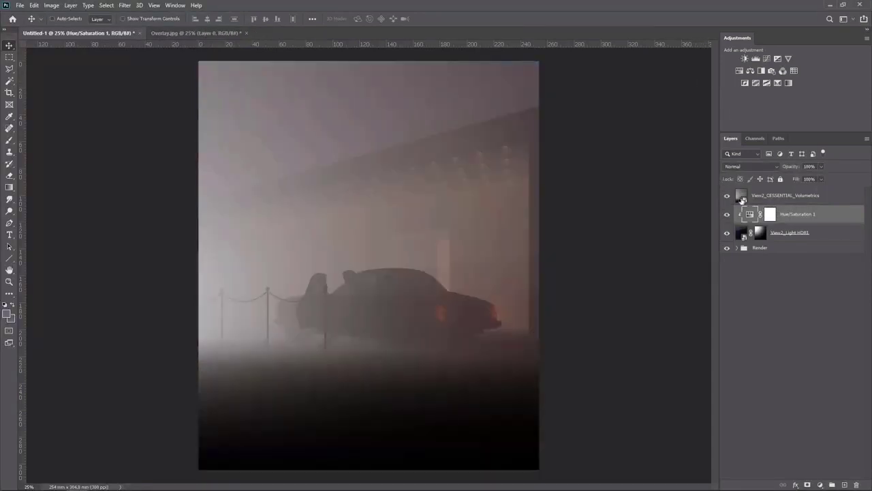
{"action": "left_click", "coordinate": [771, 199]}
{"action": "left_click", "coordinate": [747, 167]}
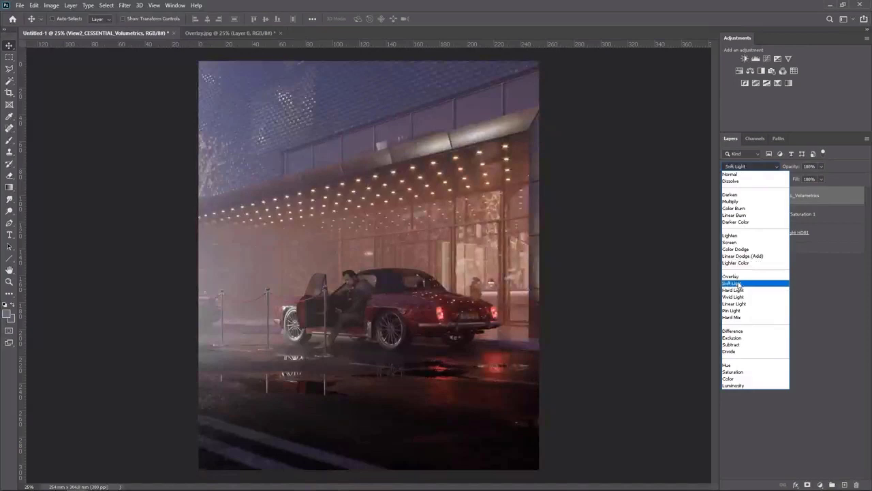
{"action": "left_click", "coordinate": [739, 284]}
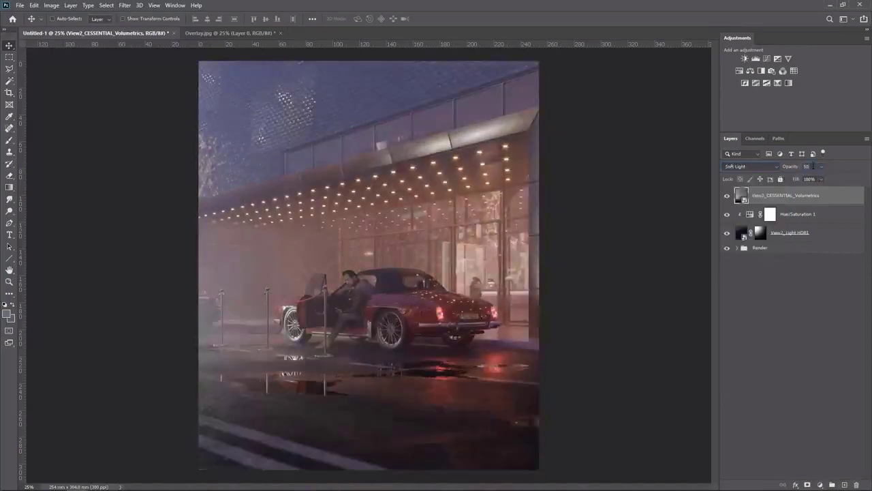
{"action": "left_click", "coordinate": [726, 195]}
{"action": "left_click", "coordinate": [726, 196]}
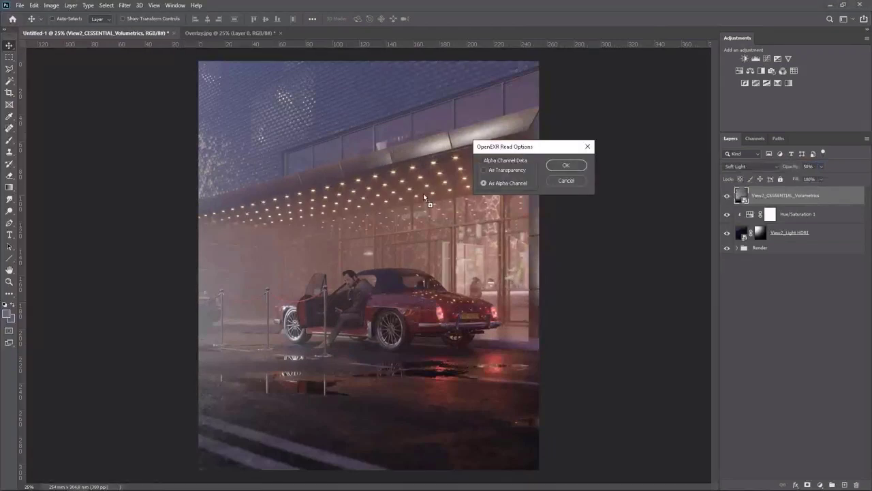
Place the View2_CGeometry_ZDepth pass and load its RGB channel as a selection
{"action": "key", "text": "Return"}
{"action": "key", "text": "Return"}
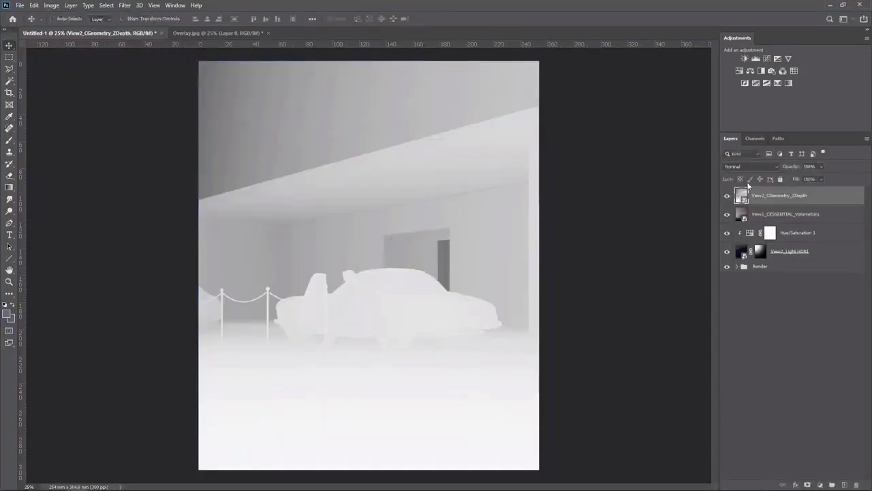
{"action": "left_click", "coordinate": [749, 139]}
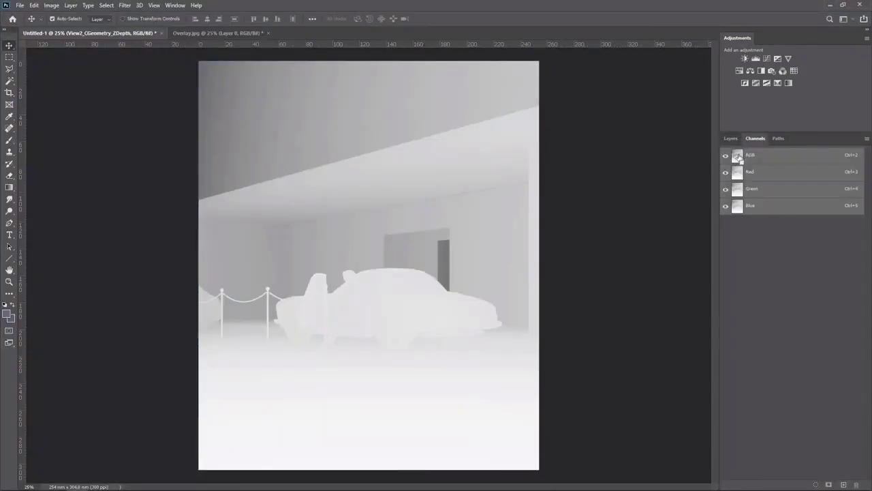
{"action": "left_click", "coordinate": [738, 157], "text": "ctrl"}
{"action": "left_click", "coordinate": [730, 138]}
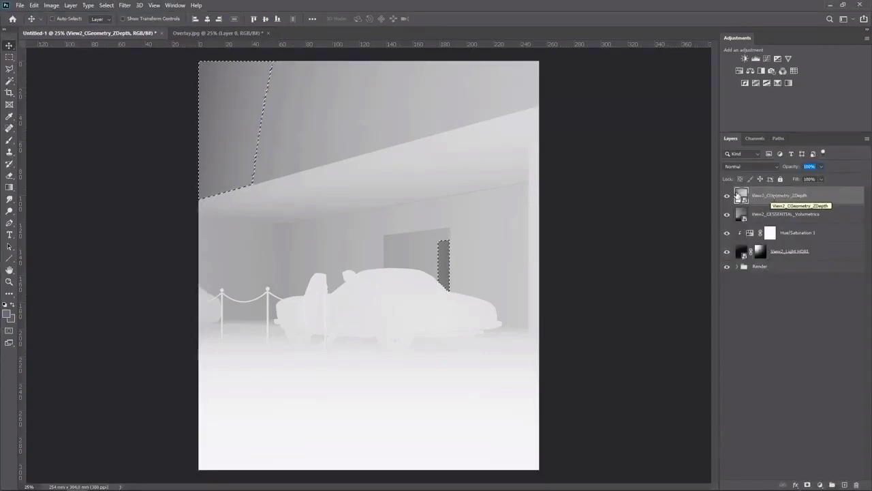
Hide the ZDepth layer and add a layer mask to the Volumetrics layer from the depth selection
{"action": "left_click", "coordinate": [726, 195]}
{"action": "left_click", "coordinate": [790, 214]}
{"action": "left_click", "coordinate": [807, 483]}
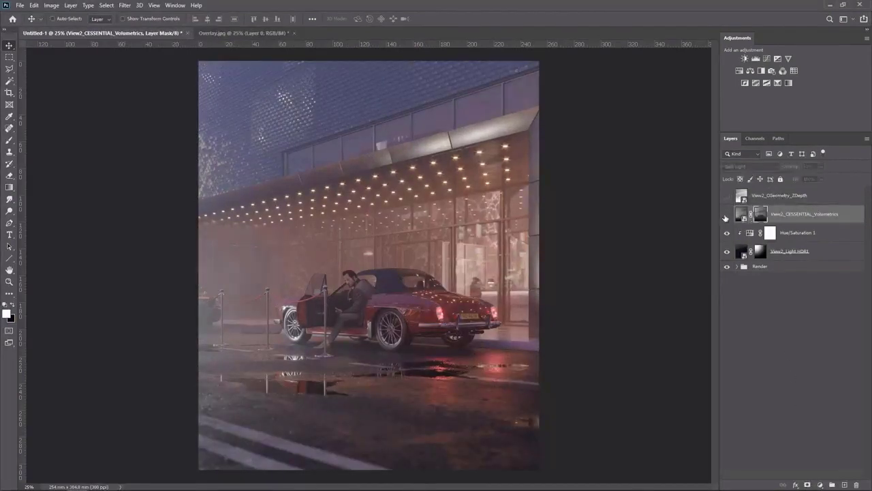
Duplicate the Volumetrics layer, set the copy to Screen at 25% opacity, and toggle it to compare
{"action": "left_click", "coordinate": [741, 214]}
{"action": "key", "text": "ctrl+j"}
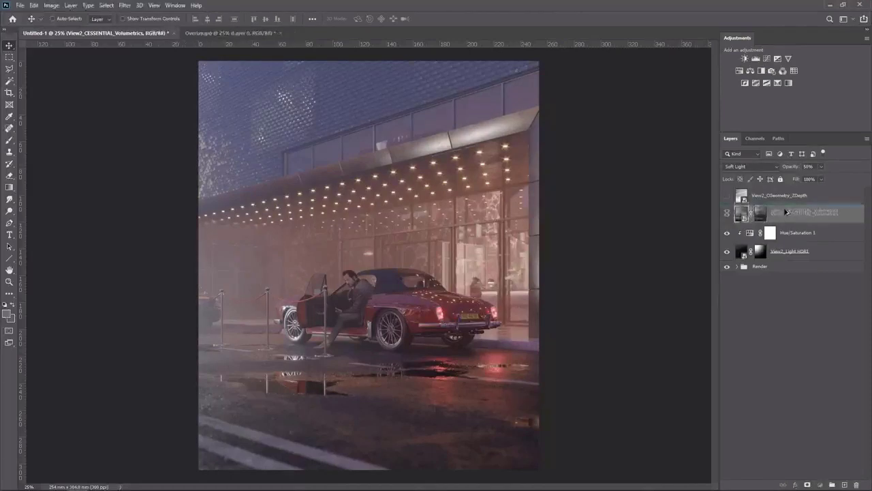
{"action": "left_click", "coordinate": [750, 167]}
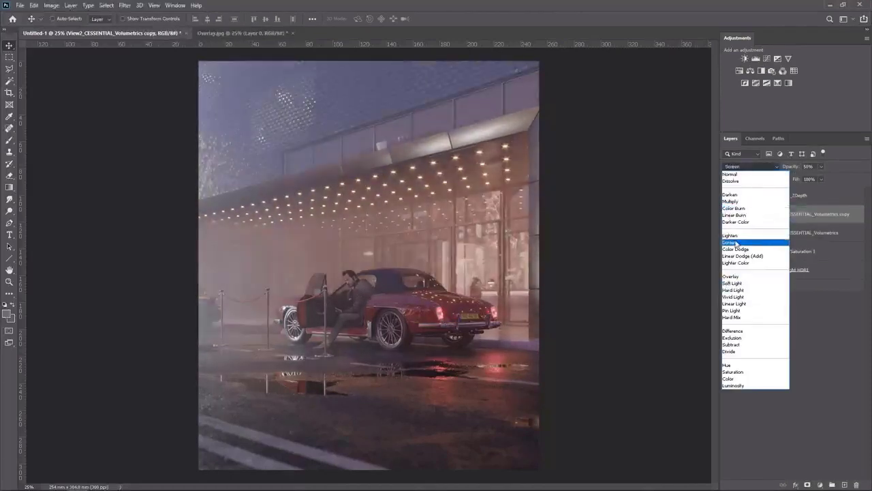
{"action": "left_click", "coordinate": [729, 241]}
{"action": "left_click", "coordinate": [726, 215]}
{"action": "left_click", "coordinate": [726, 216]}
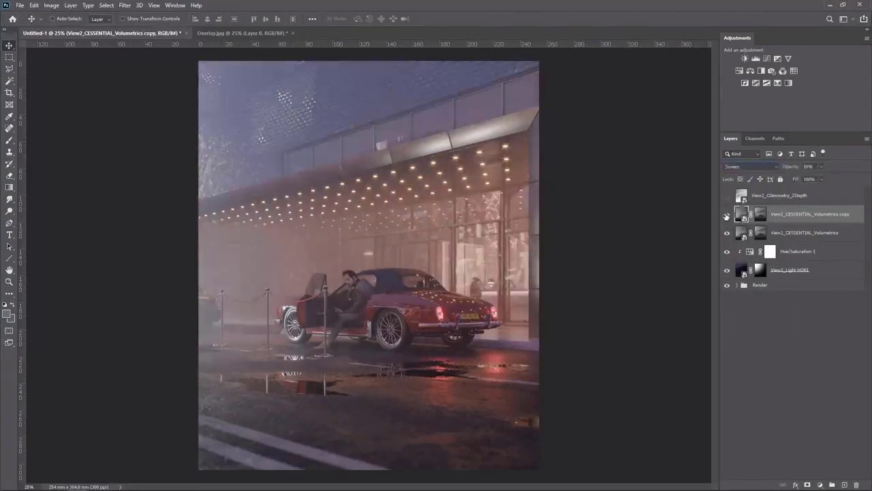
{"action": "left_click_drag", "start_coordinate": [821, 167], "coordinate": [813, 179]}
{"action": "left_click", "coordinate": [726, 215]}
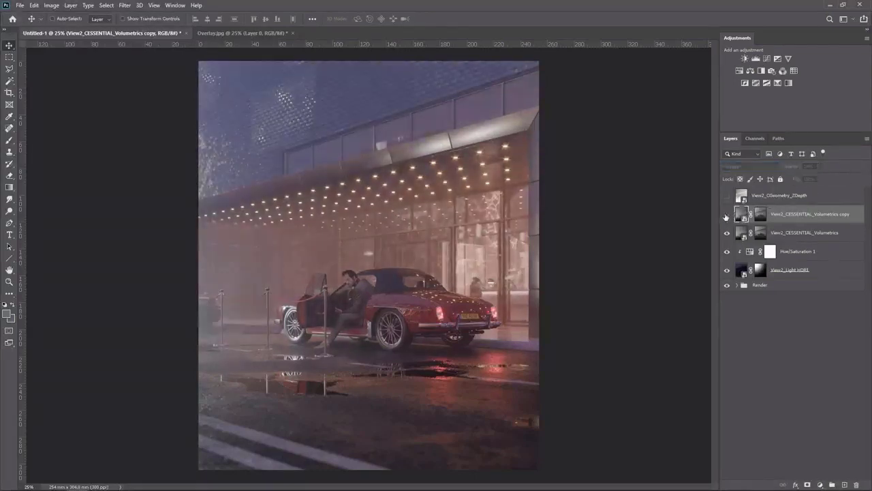
{"action": "left_click", "coordinate": [726, 215]}
{"action": "left_click", "coordinate": [726, 215]}
{"action": "left_click", "coordinate": [727, 215]}
Group both Volumetrics layers and add a layer mask to the group
{"action": "left_click", "coordinate": [778, 305]}
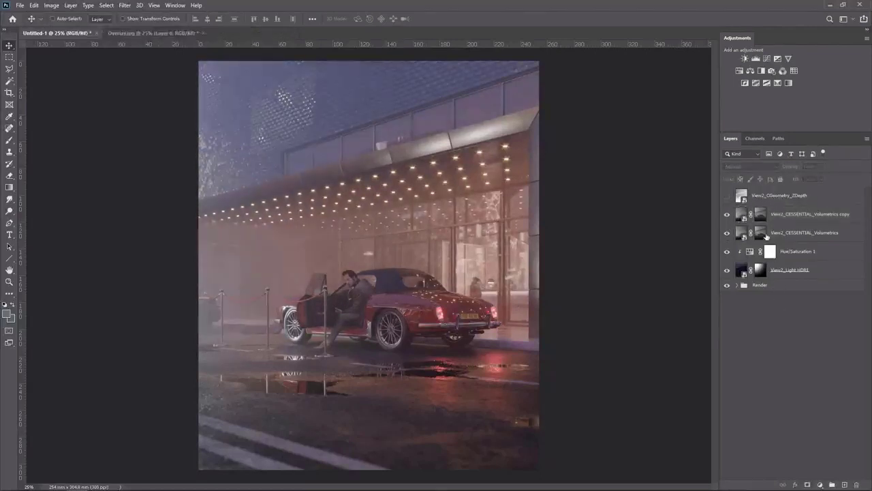
{"action": "left_click", "coordinate": [727, 215]}
{"action": "left_click", "coordinate": [727, 215]}
{"action": "left_click", "coordinate": [797, 233]}
{"action": "left_click", "coordinate": [798, 221], "text": "shift"}
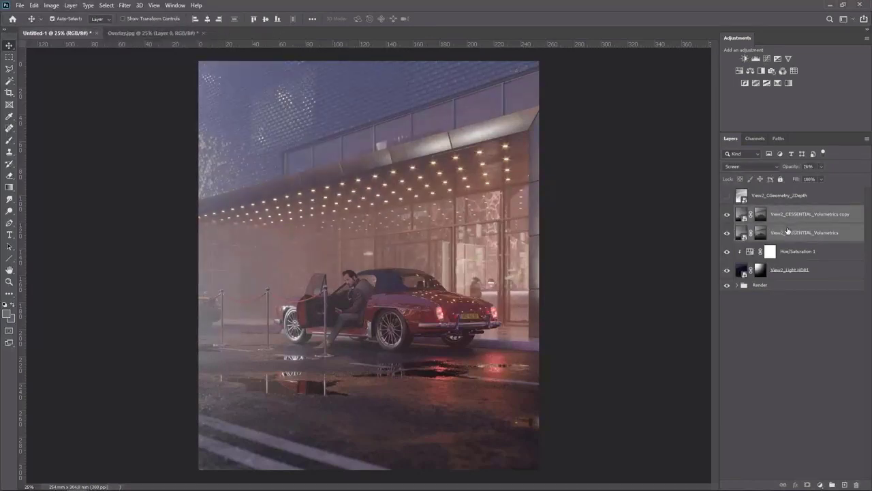
{"action": "key", "text": "ctrl+g"}
{"action": "left_click", "coordinate": [727, 211]}
{"action": "left_click", "coordinate": [728, 211]}
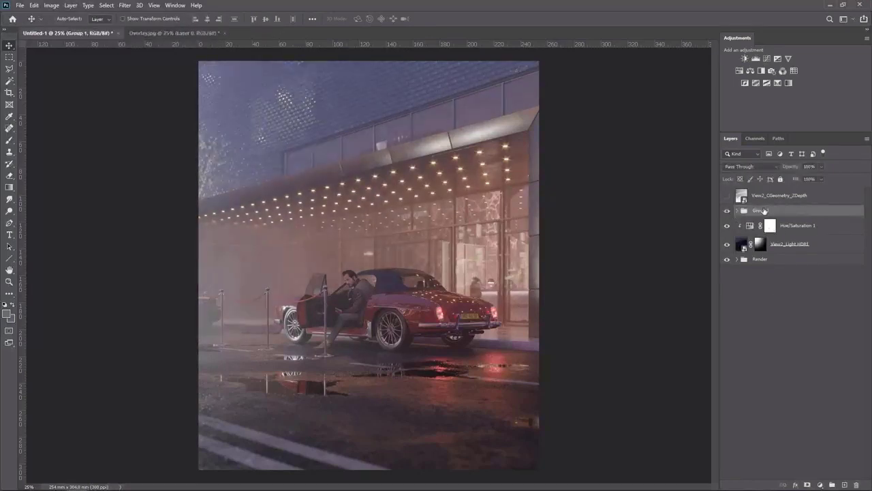
{"action": "left_click", "coordinate": [807, 484]}
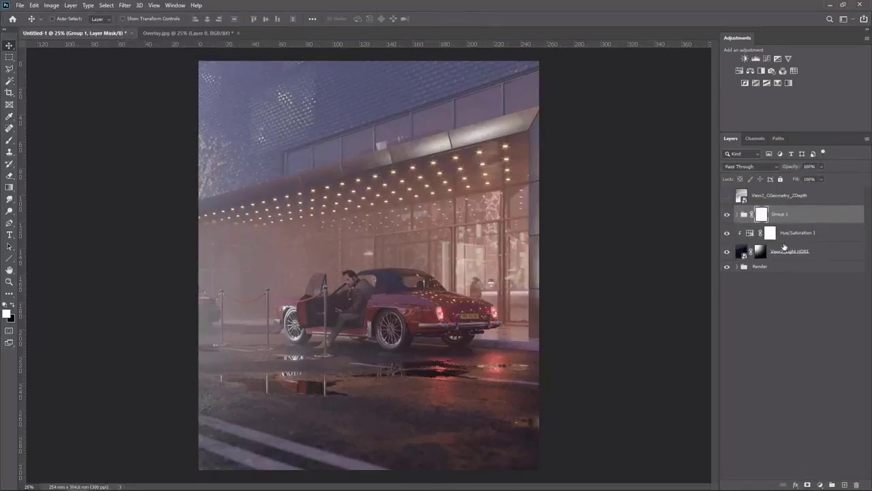
Paint black on the group mask over the image's upper-left corner with a large soft brush
{"action": "key", "text": "b"}
{"action": "key", "text": "x"}
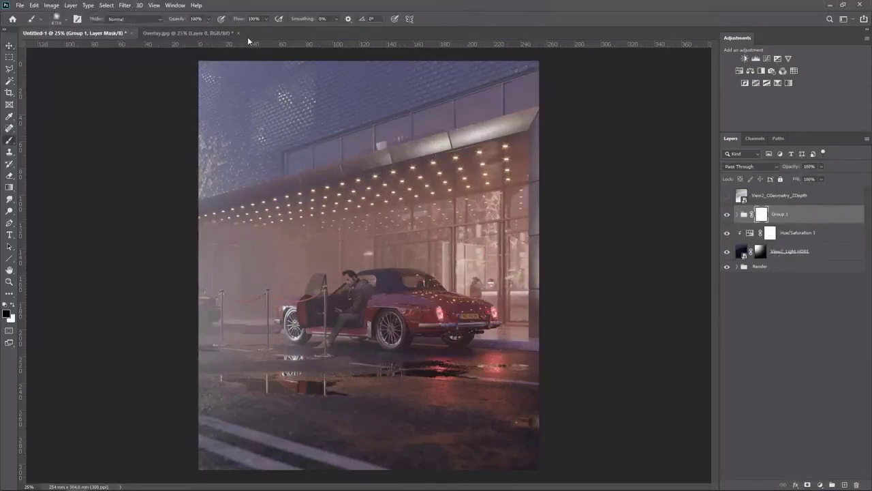
{"action": "left_click_drag", "start_coordinate": [253, 111], "coordinate": [226, 112]}
{"action": "scroll", "coordinate": [226, 112], "scroll_direction": "down", "scroll_amount": 2}
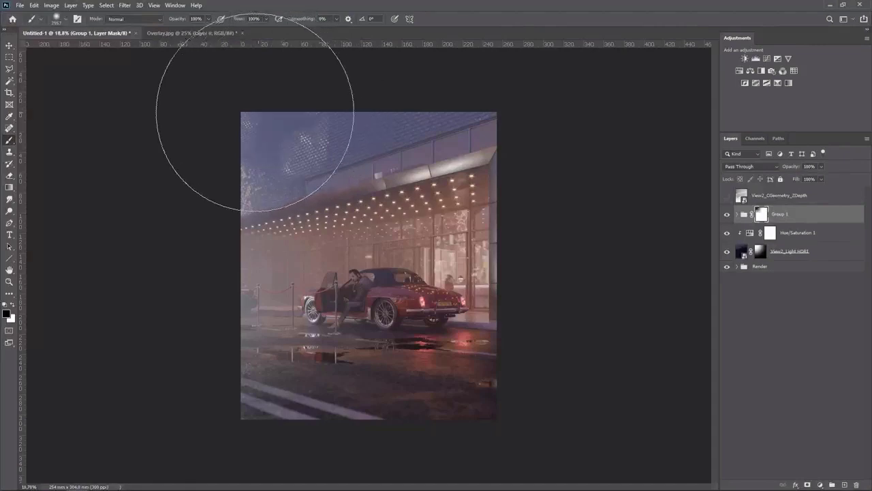
{"action": "left_click", "coordinate": [235, 133]}
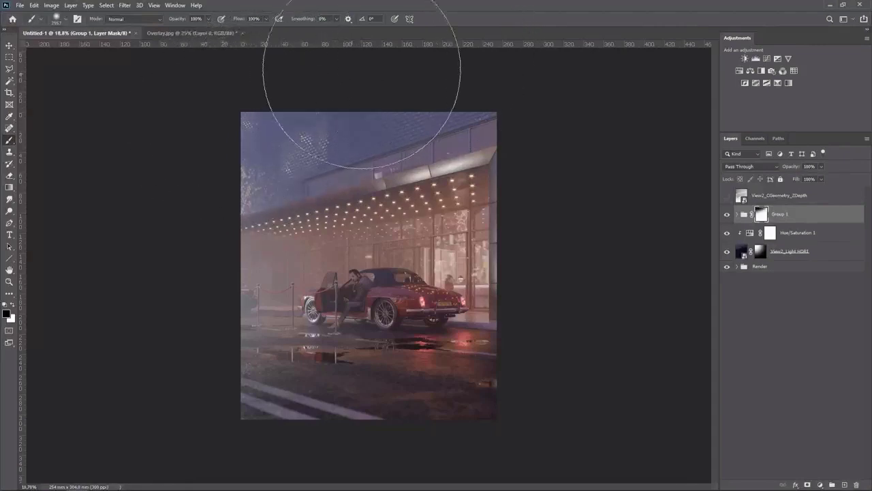
{"action": "key", "text": "v"}
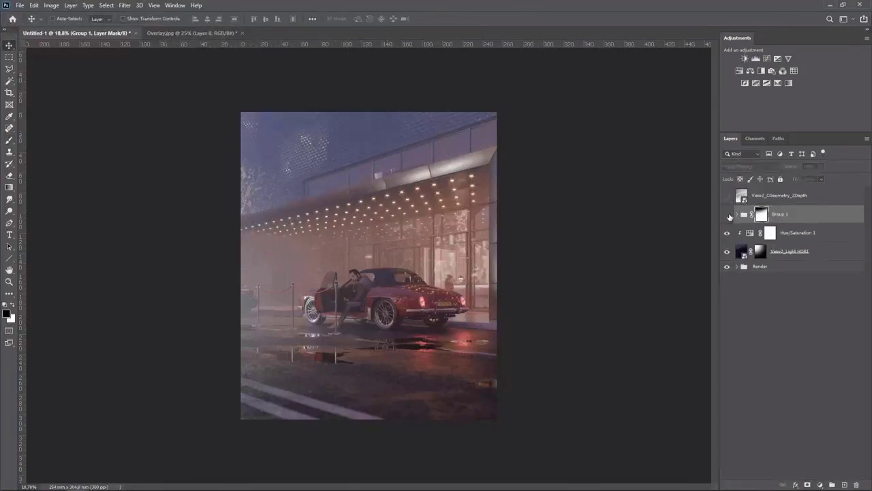
Set the group mask's density to 50% and toggle the mask to compare
{"action": "double_click", "coordinate": [761, 215]}
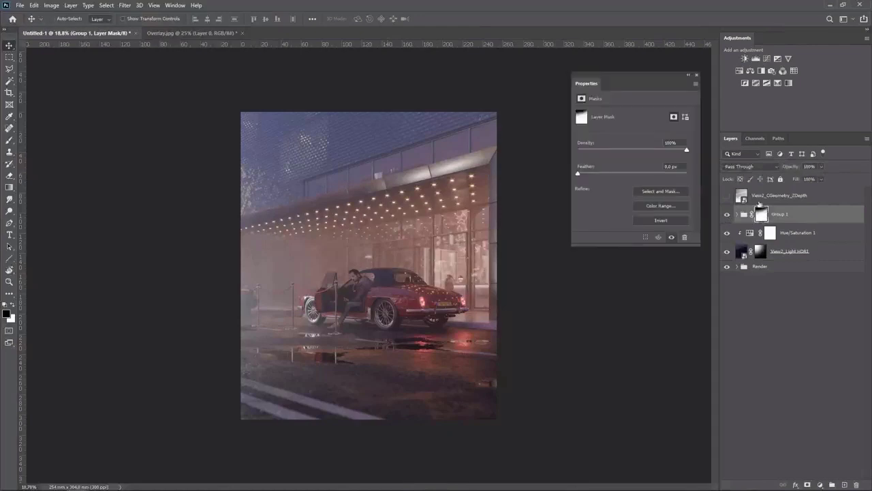
{"action": "left_click", "coordinate": [631, 149]}
{"action": "left_click", "coordinate": [761, 216], "text": "shift"}
{"action": "left_click", "coordinate": [761, 216], "text": "shift"}
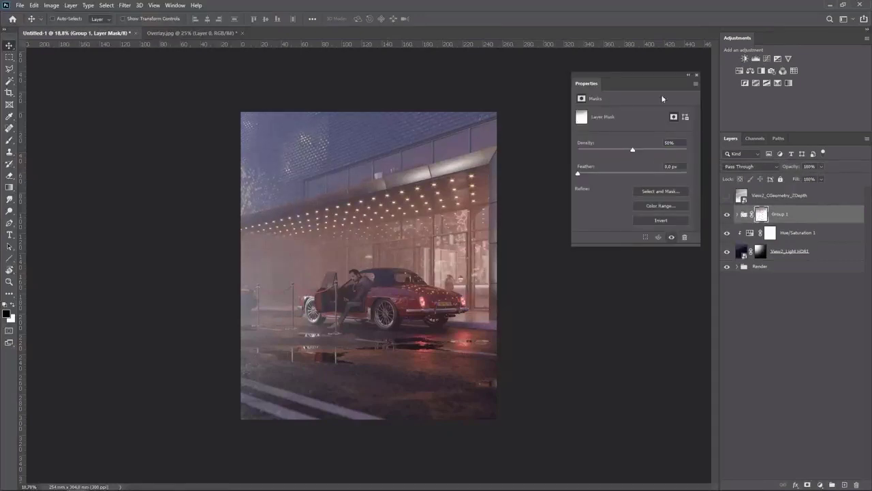
{"action": "left_click", "coordinate": [698, 74]}
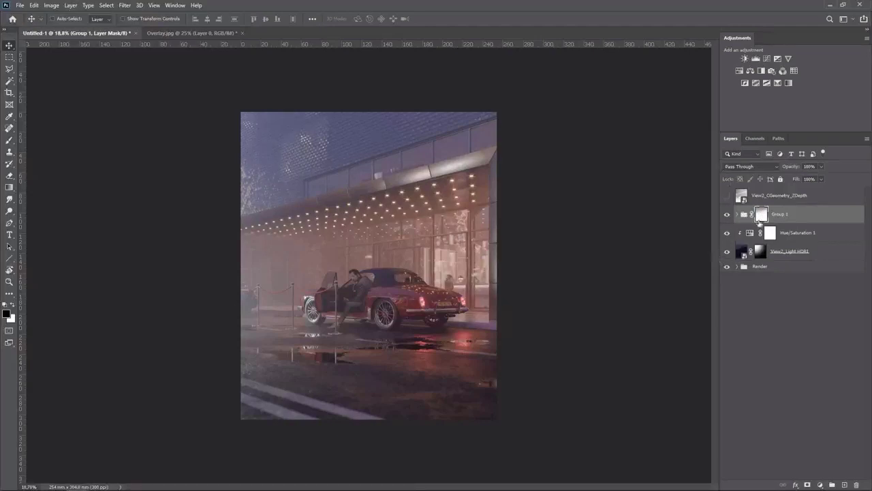
Rename the group as Fog
{"action": "double_click", "coordinate": [787, 215]}
{"action": "type", "text": "F"}
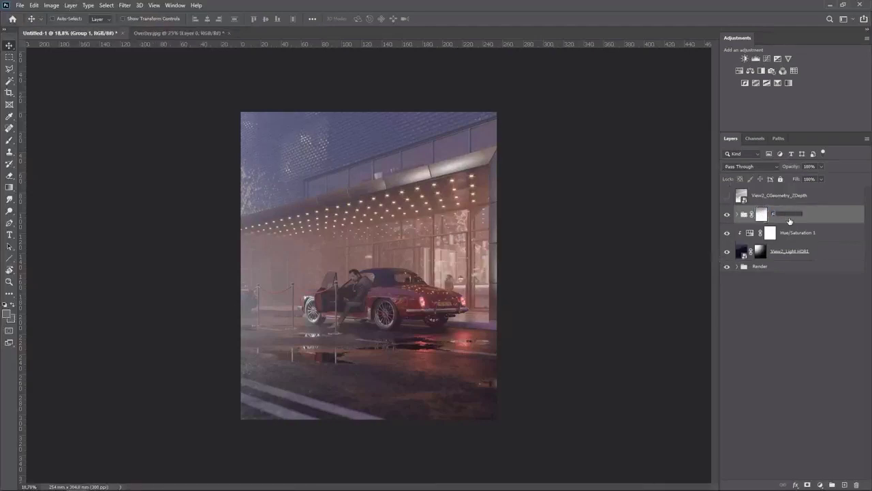
{"action": "type", "text": "og"}
{"action": "key", "text": "Return"}
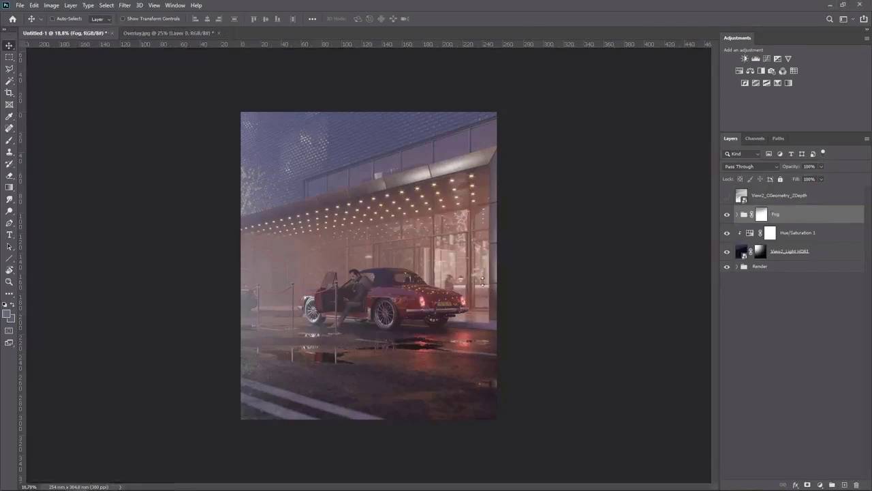
Place the View2_Light Reflection City pass and set its blend mode to Screen
{"action": "key", "text": "Return"}
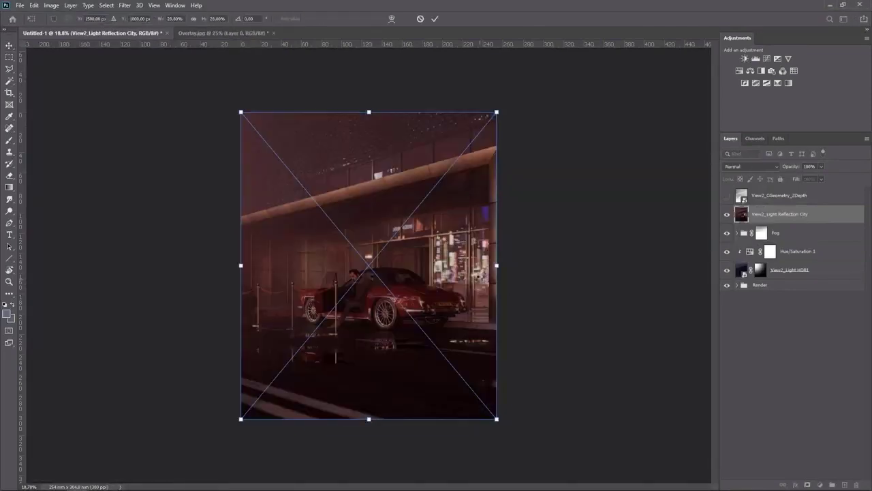
{"action": "key", "text": "Return"}
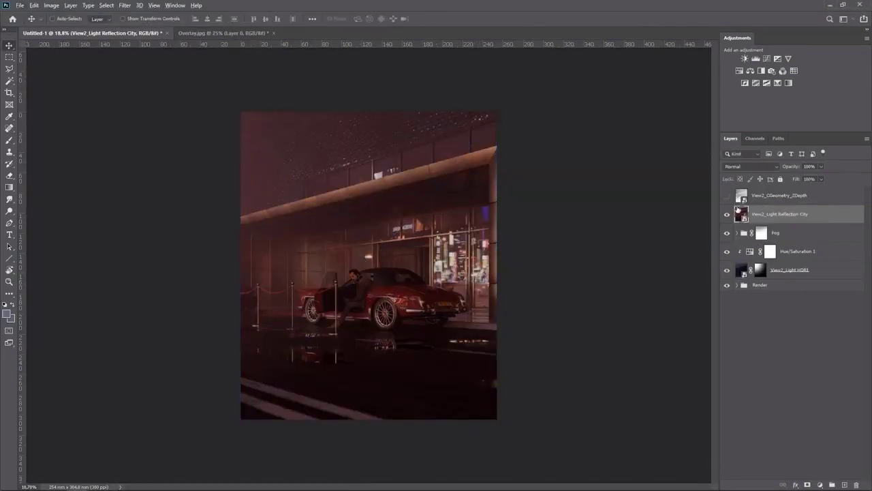
{"action": "left_click", "coordinate": [727, 216]}
{"action": "scroll", "coordinate": [317, 313], "scroll_direction": "up", "scroll_amount": 8}
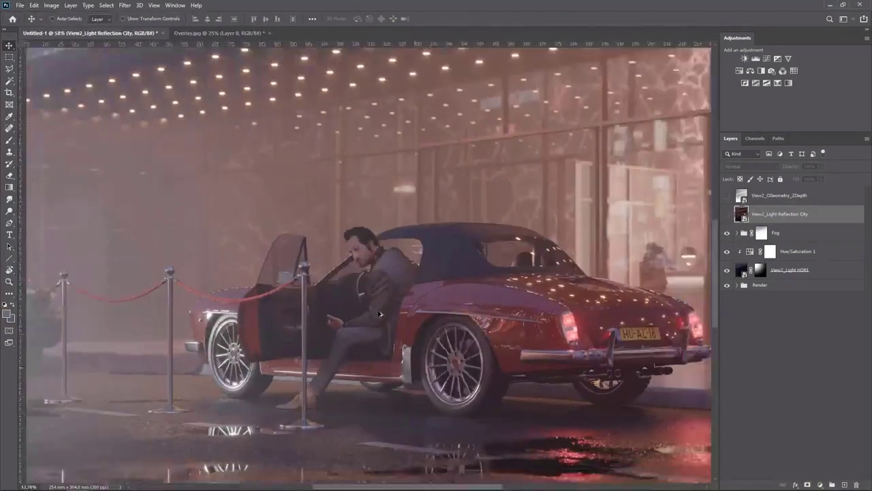
{"action": "scroll", "coordinate": [388, 314], "scroll_direction": "down", "scroll_amount": 3}
{"action": "left_click", "coordinate": [726, 214]}
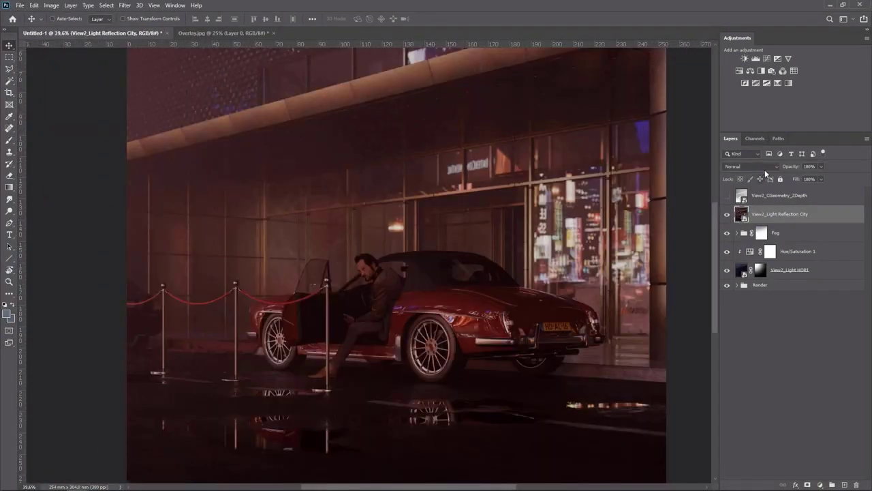
{"action": "left_click", "coordinate": [750, 166]}
{"action": "left_click", "coordinate": [741, 244]}
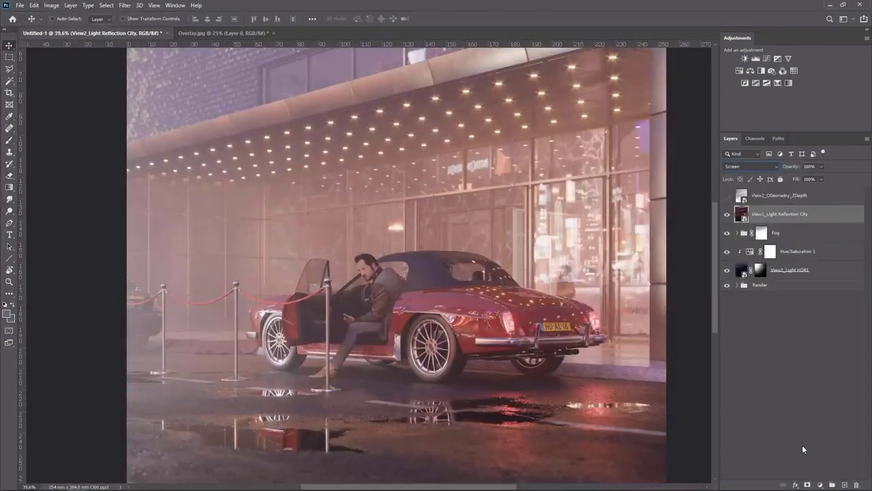
Add a black layer mask to View2_Light Reflection City and paint white over the car's lower body with a large soft brush
{"action": "left_click", "coordinate": [810, 485], "text": "alt"}
{"action": "key", "text": "b"}
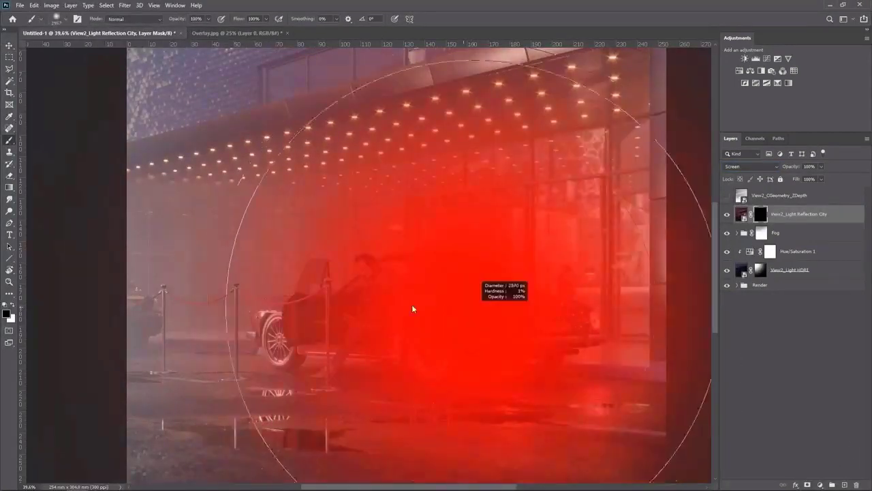
{"action": "left_click_drag", "start_coordinate": [269, 309], "coordinate": [255, 309]}
{"action": "key", "text": "x"}
{"action": "mouse_move", "coordinate": [441, 311]}
{"action": "left_mouse_down"}
{"action": "mouse_move", "coordinate": [423, 311]}
{"action": "mouse_move", "coordinate": [485, 327]}
{"action": "mouse_move", "coordinate": [417, 317]}
{"action": "mouse_move", "coordinate": [400, 346]}
{"action": "mouse_move", "coordinate": [433, 352]}
{"action": "left_mouse_up"}
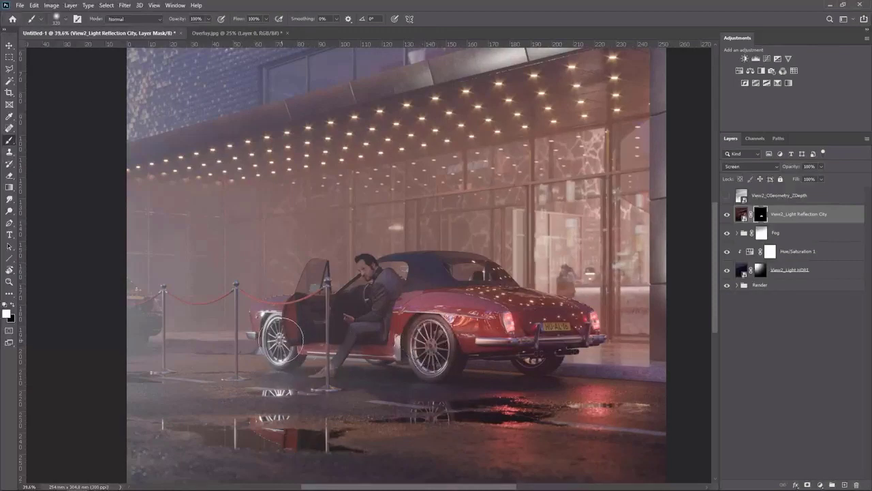
{"action": "mouse_move", "coordinate": [263, 318]}
{"action": "left_mouse_down"}
{"action": "mouse_move", "coordinate": [284, 311]}
{"action": "mouse_move", "coordinate": [256, 318]}
{"action": "left_mouse_up"}
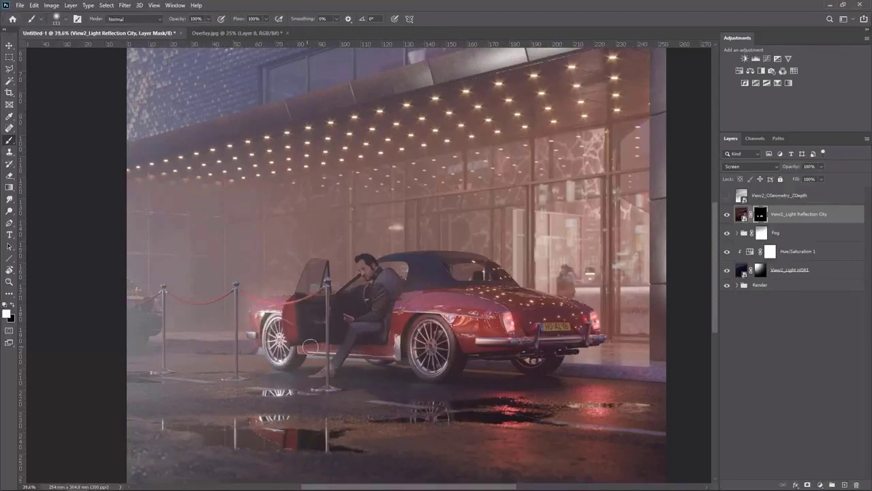
{"action": "left_click_drag", "start_coordinate": [308, 347], "coordinate": [387, 349]}
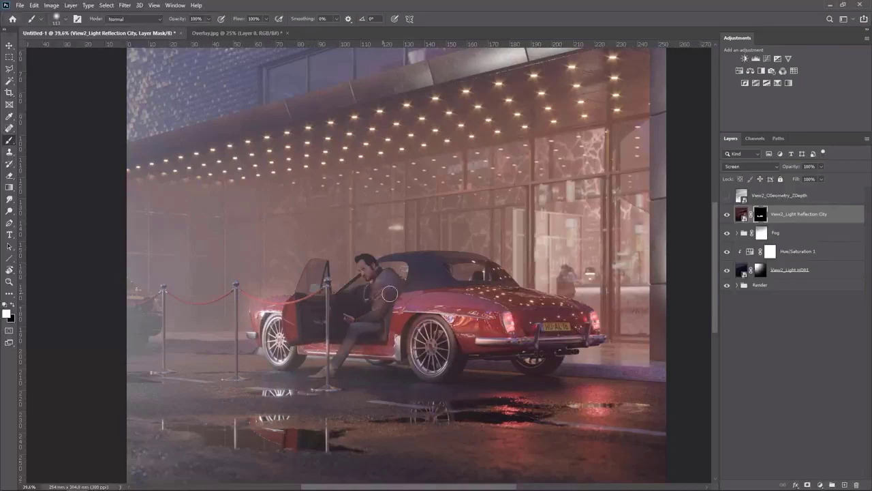
{"action": "left_click_drag", "start_coordinate": [371, 300], "coordinate": [369, 262]}
{"action": "right_click", "coordinate": [361, 280], "text": "alt"}
{"action": "key", "text": "ctrl+z"}
Set the brush opacity to 58% and paint white on the mask over the driver and open door
{"action": "scroll", "coordinate": [373, 285], "scroll_direction": "up", "scroll_amount": 8}
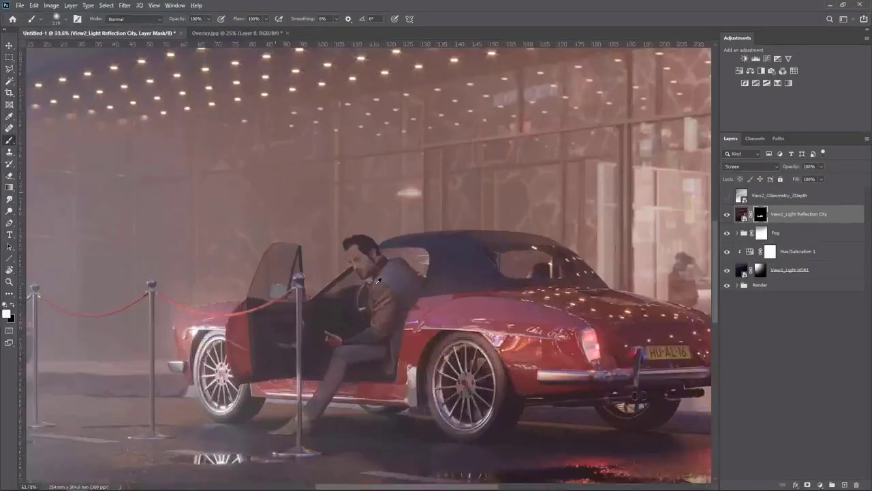
{"action": "right_click", "coordinate": [360, 255], "text": "alt"}
{"action": "left_click", "coordinate": [359, 258]}
{"action": "left_click_drag", "start_coordinate": [422, 271], "coordinate": [443, 263]}
{"action": "left_click", "coordinate": [209, 19]}
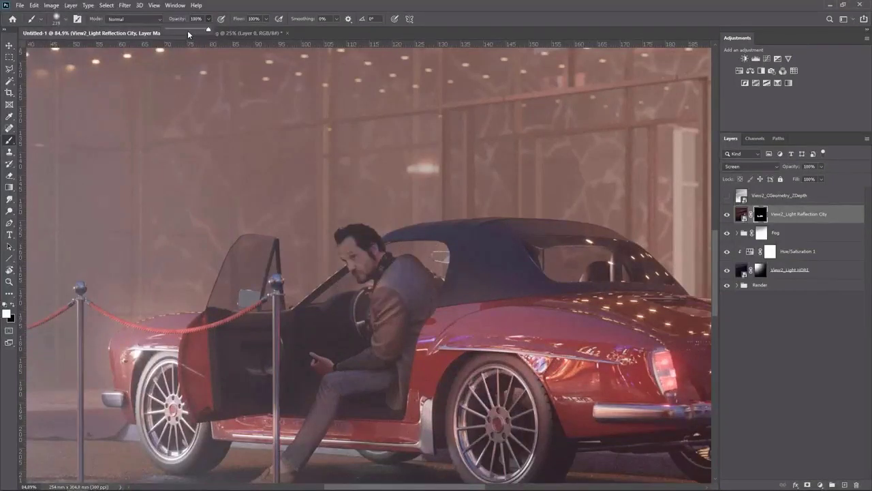
{"action": "left_click", "coordinate": [183, 30]}
{"action": "left_click", "coordinate": [358, 255]}
{"action": "mouse_move", "coordinate": [358, 268]}
{"action": "left_mouse_down"}
{"action": "mouse_move", "coordinate": [425, 295]}
{"action": "mouse_move", "coordinate": [402, 286]}
{"action": "mouse_move", "coordinate": [382, 328]}
{"action": "mouse_move", "coordinate": [397, 365]}
{"action": "left_mouse_up"}
{"action": "scroll", "coordinate": [398, 364], "scroll_direction": "down", "scroll_amount": 3}
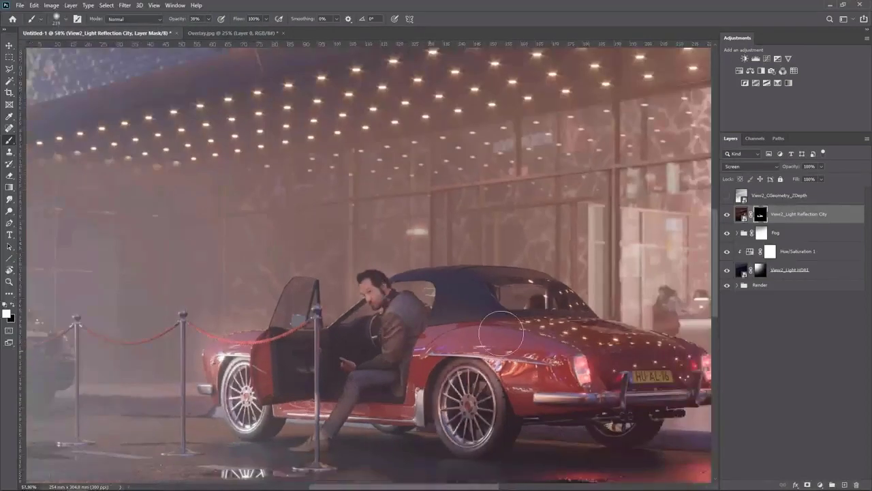
Set View2_Light Reflection City's opacity to 59% and toggle the layer's visibility to compare
{"action": "left_click_drag", "start_coordinate": [805, 179], "coordinate": [803, 181]}
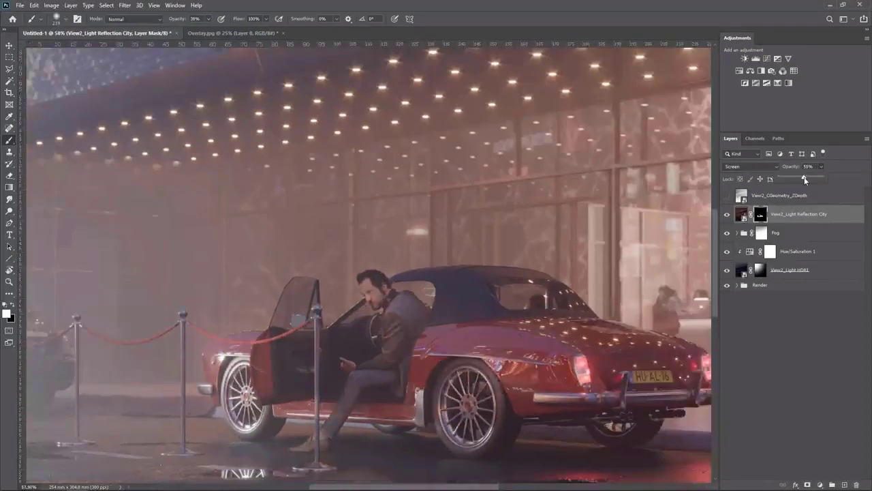
{"action": "left_click", "coordinate": [727, 216]}
{"action": "left_click", "coordinate": [727, 215]}
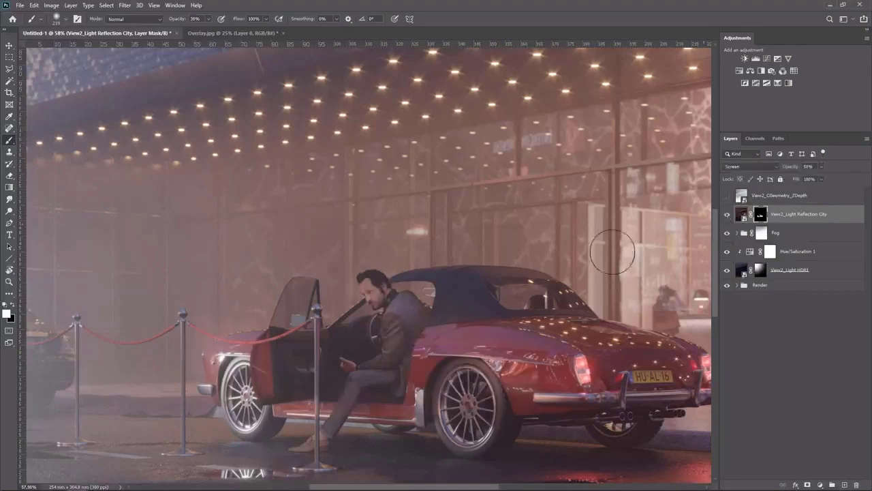
{"action": "scroll", "coordinate": [464, 298], "scroll_direction": "down", "scroll_amount": 8}
{"action": "scroll", "coordinate": [465, 295], "scroll_direction": "down", "scroll_amount": 2}
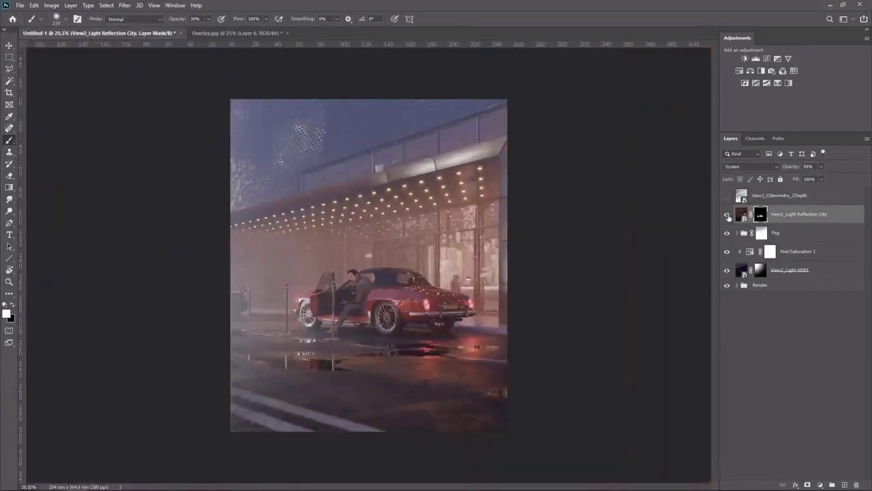
{"action": "left_click", "coordinate": [727, 215]}
{"action": "left_click", "coordinate": [726, 216]}
{"action": "scroll", "coordinate": [376, 283], "scroll_direction": "up", "scroll_amount": 2}
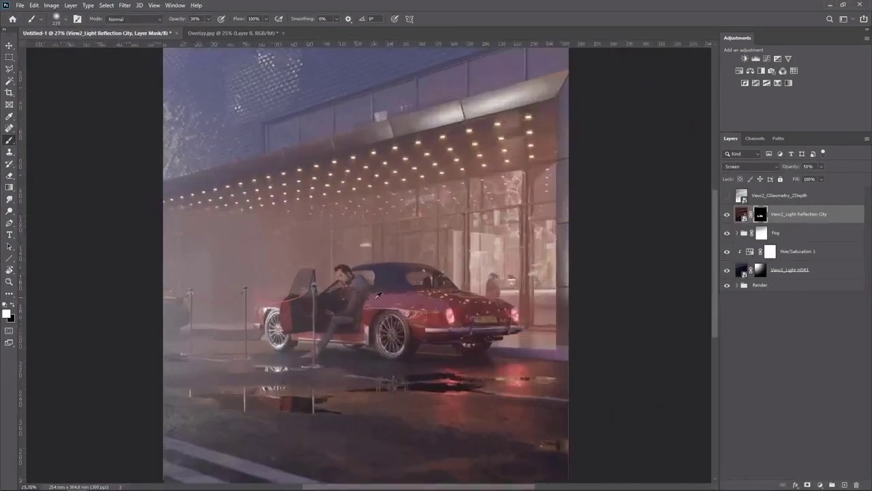
{"action": "scroll", "coordinate": [377, 294], "scroll_direction": "up", "scroll_amount": 1}
Paint black on the mask at 100% brush opacity near the rear wheel, then toggle the layer to compare
{"action": "key", "text": "x"}
{"action": "right_click", "coordinate": [308, 359], "text": "alt"}
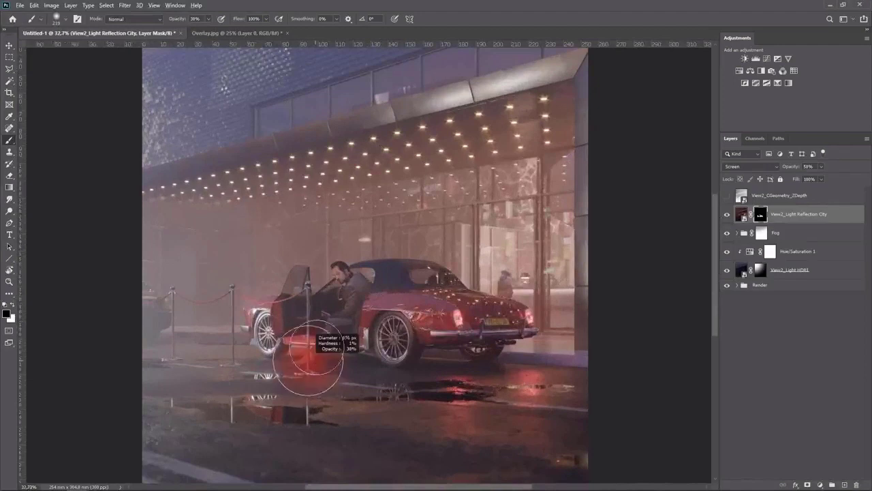
{"action": "left_click", "coordinate": [209, 19]}
{"action": "left_click_drag", "start_coordinate": [209, 28], "coordinate": [235, 28]}
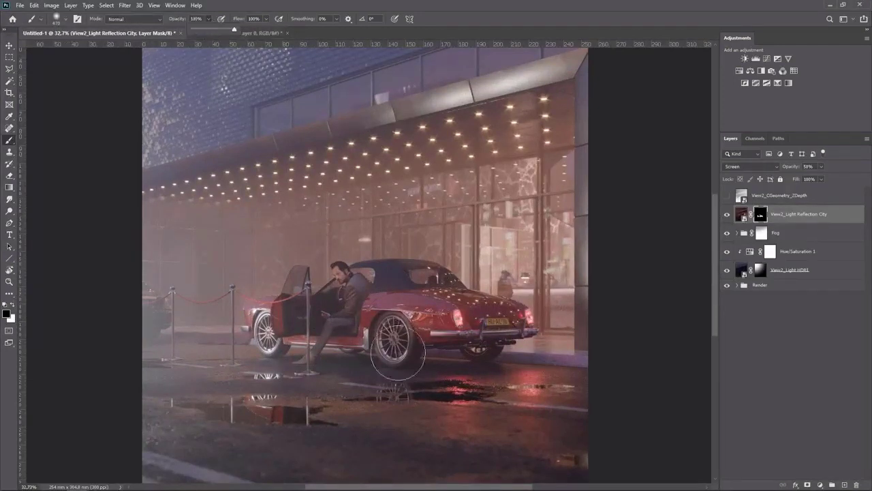
{"action": "left_click", "coordinate": [388, 369]}
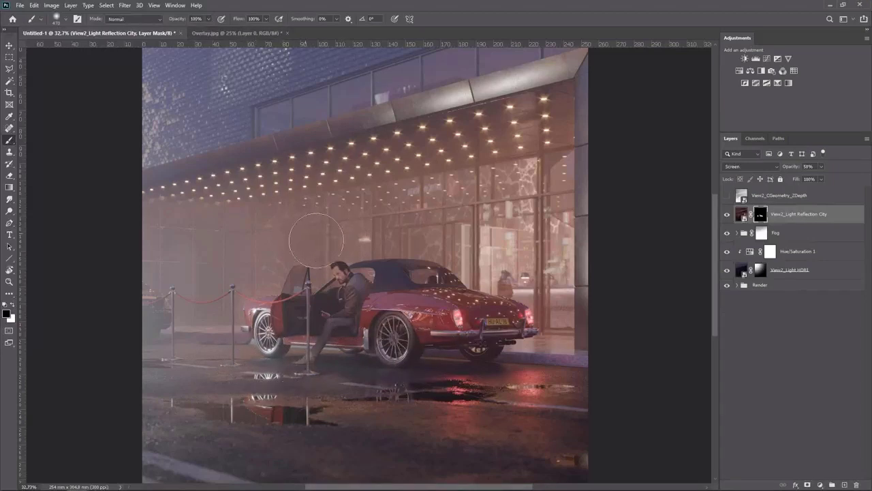
{"action": "left_click", "coordinate": [727, 214]}
{"action": "left_click", "coordinate": [727, 214]}
{"action": "left_click_drag", "start_coordinate": [323, 292], "coordinate": [302, 291]}
{"action": "scroll", "coordinate": [398, 291], "scroll_direction": "down", "scroll_amount": 2}
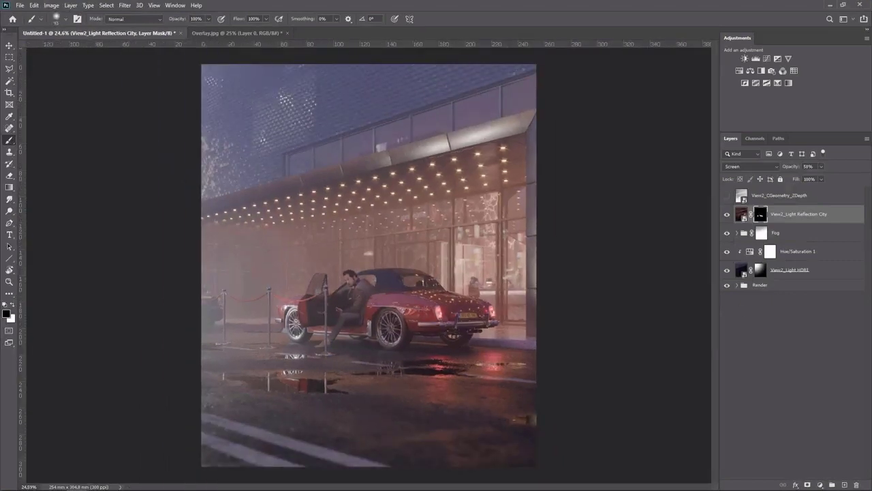
Place the View2_Light Owning pass and set its blend mode to Screen
{"action": "left_click_drag", "start_coordinate": [429, 244], "coordinate": [428, 242]}
{"action": "key", "text": "Return"}
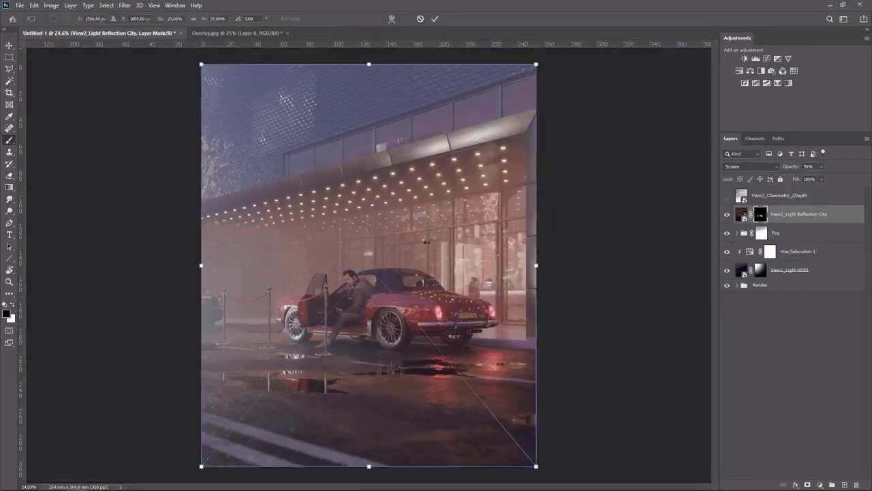
{"action": "key", "text": "Return"}
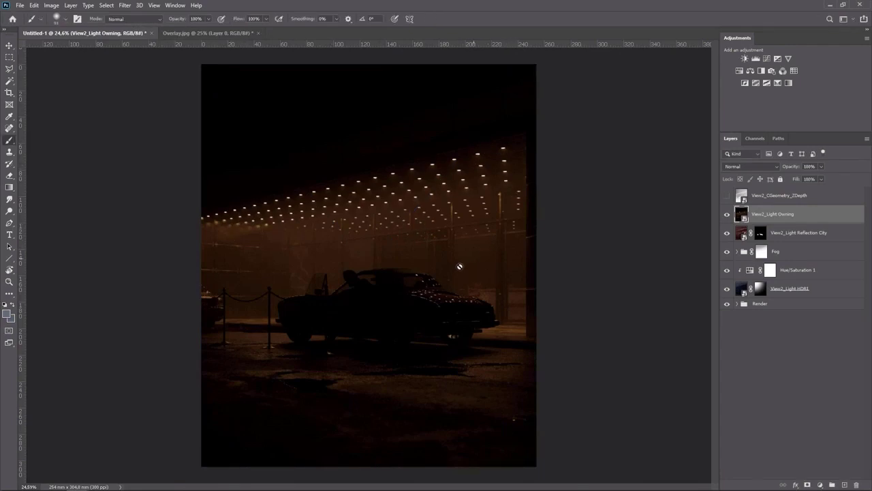
{"action": "left_click", "coordinate": [764, 167]}
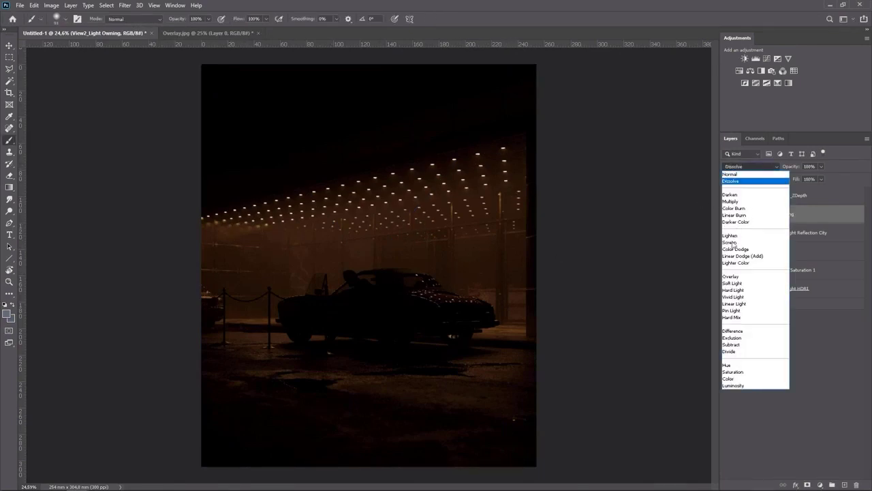
{"action": "left_click", "coordinate": [746, 242]}
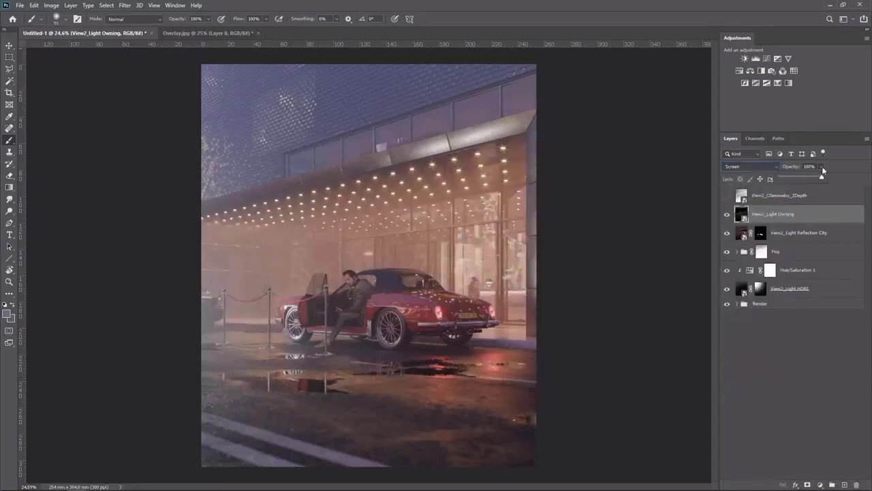
Set View2_Light Owning's opacity to 49% and toggle its visibility to compare
{"action": "left_click_drag", "start_coordinate": [805, 180], "coordinate": [804, 180]}
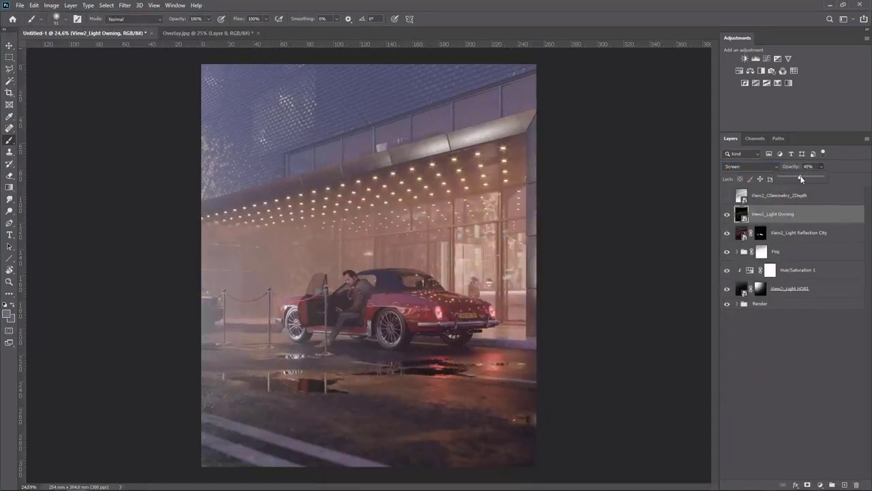
{"action": "left_click", "coordinate": [729, 216]}
{"action": "left_click", "coordinate": [728, 216]}
Add a black layer mask to View2_Light Owning and paint white across the wet ground area
{"action": "left_click", "coordinate": [808, 484], "text": "alt"}
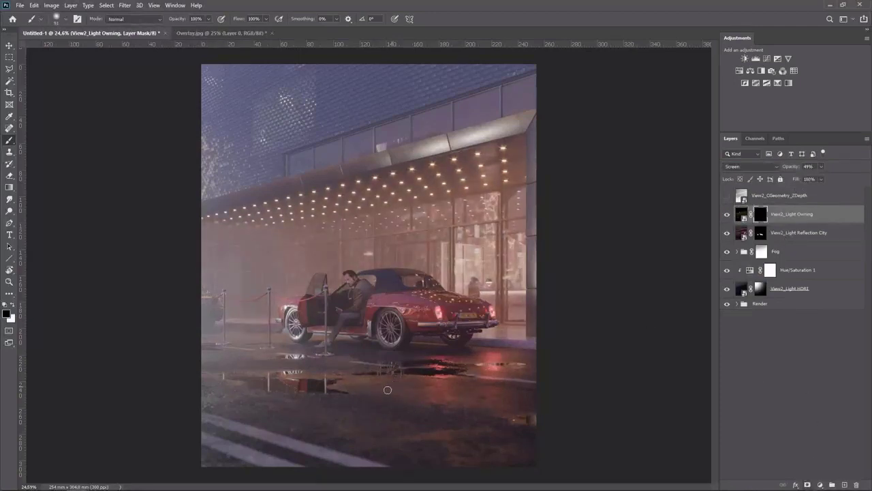
{"action": "mouse_move", "coordinate": [388, 390]}
{"action": "left_mouse_down", "text": "alt"}
{"action": "mouse_move", "coordinate": [484, 386]}
{"action": "mouse_move", "coordinate": [218, 371]}
{"action": "left_mouse_up", "text": "alt"}
{"action": "key", "text": "x"}
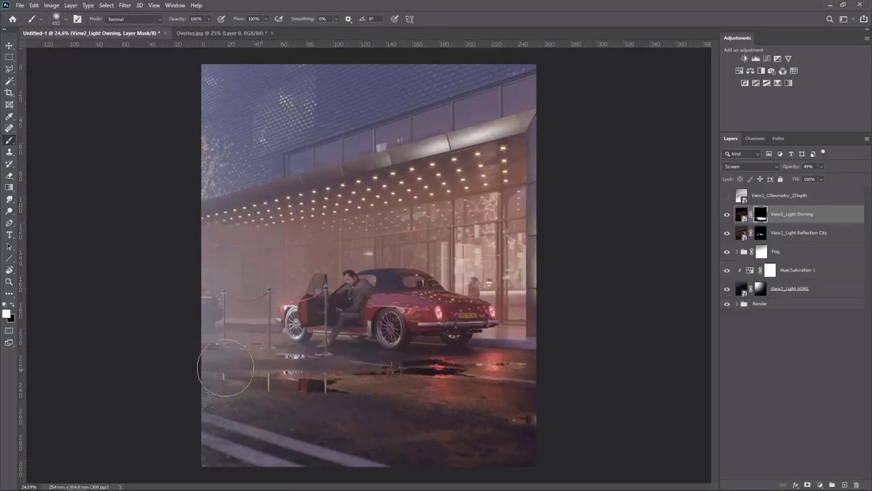
{"action": "left_click", "coordinate": [727, 215]}
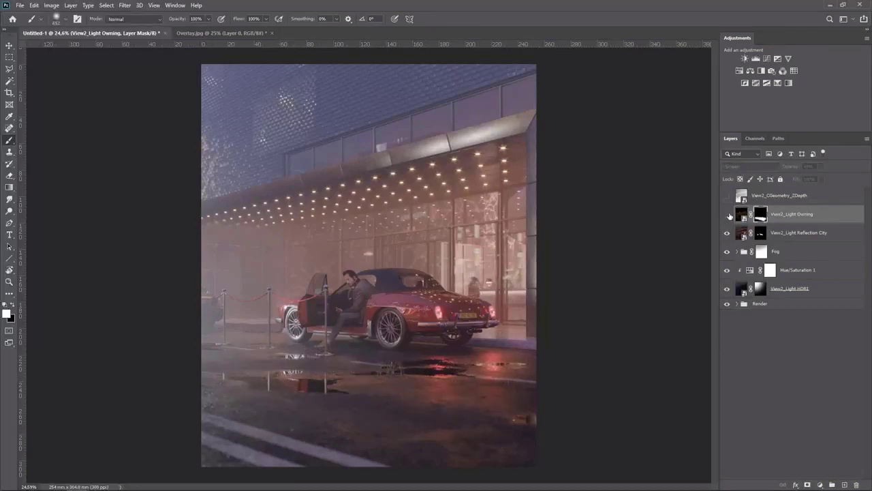
Add a Hue/Saturation adjustment clipped to View2_Light Owning with saturation -42, toggling it to compare
{"action": "left_click", "coordinate": [750, 71]}
{"action": "left_click", "coordinate": [631, 236]}
{"action": "left_click_drag", "start_coordinate": [623, 165], "coordinate": [609, 167]}
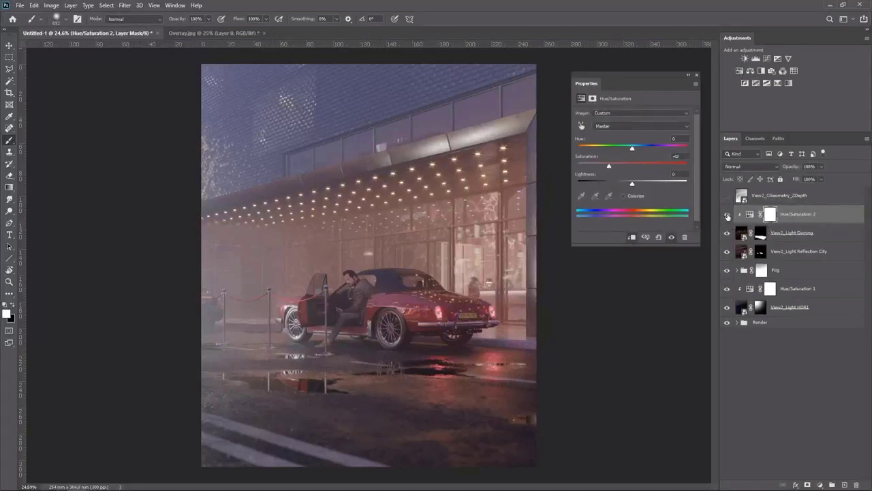
{"action": "left_click", "coordinate": [727, 214]}
{"action": "left_click", "coordinate": [696, 76]}
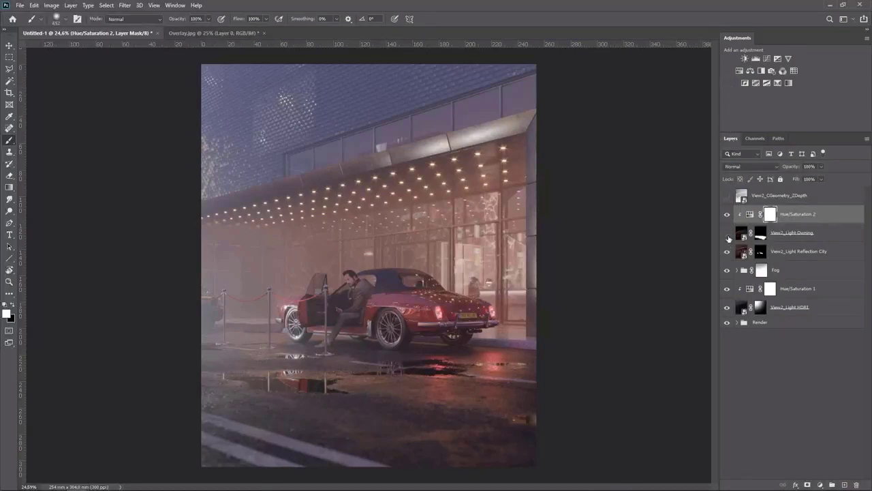
Move the Fog group below the View2_Light HDR1 layer
{"action": "key", "text": "v"}
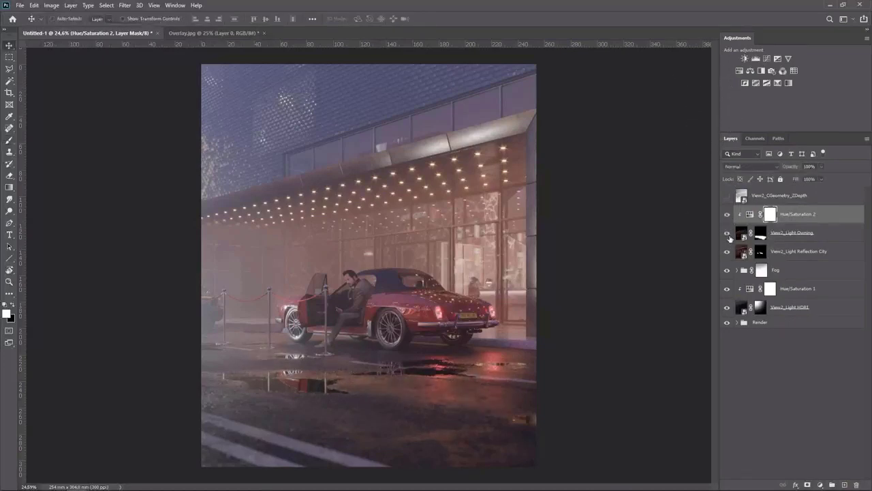
{"action": "left_click", "coordinate": [784, 254]}
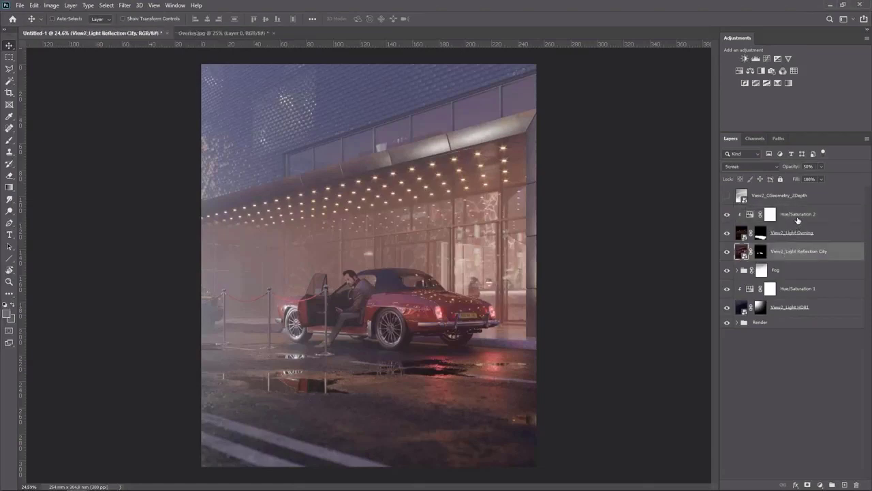
{"action": "left_click_drag", "start_coordinate": [789, 271], "coordinate": [790, 310]}
{"action": "left_click", "coordinate": [794, 293]}
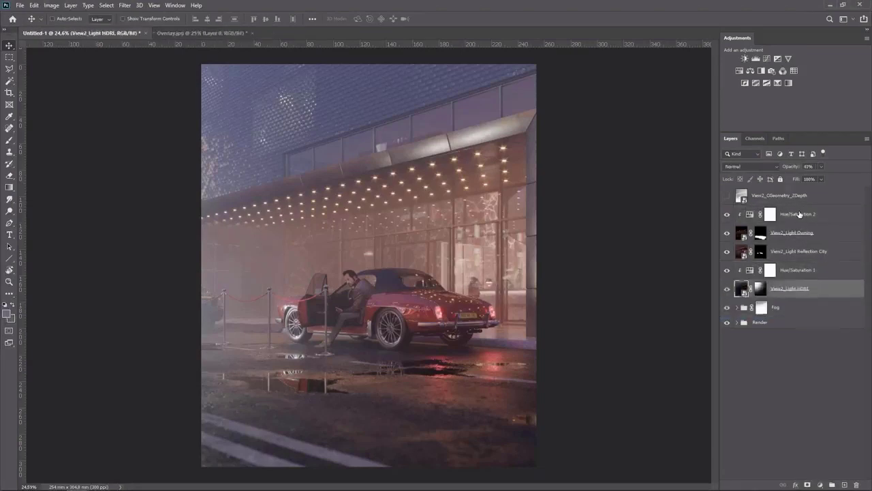
Group the layers from View2_Light HDR1 up to Hue/Saturation 2 and name the group Render Elements
{"action": "left_click", "coordinate": [800, 214], "text": "shift"}
{"action": "key", "text": "ctrl+g"}
{"action": "double_click", "coordinate": [769, 212]}
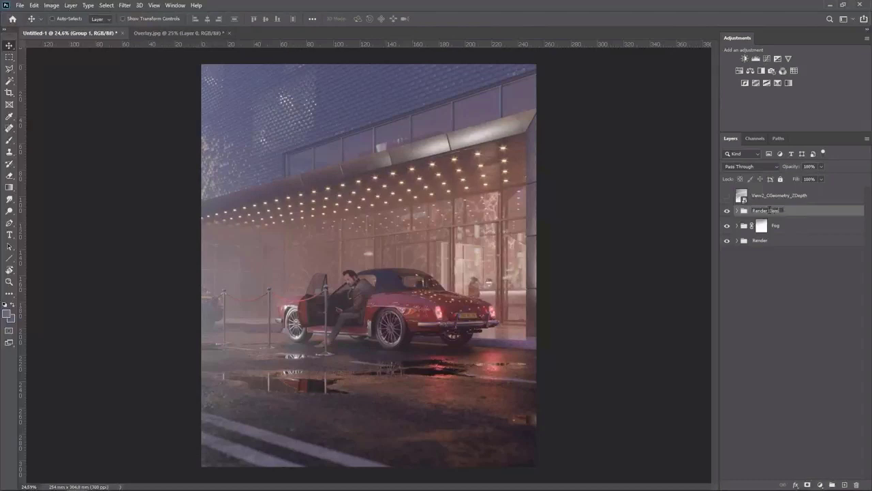
{"action": "type", "text": "Render Elements"}
{"action": "key", "text": "Return"}
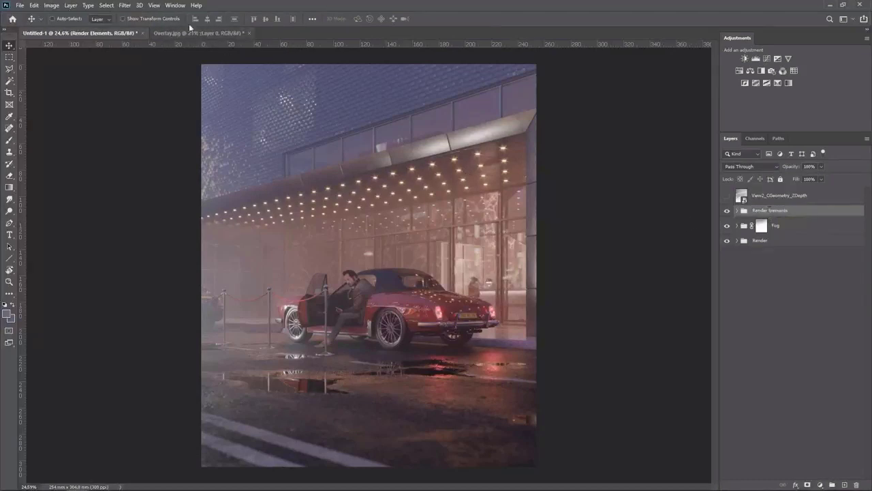
Select the whole canvas and transform the selection, scaling it down to about 75%
{"action": "left_click", "coordinate": [105, 5]}
{"action": "left_click", "coordinate": [109, 14]}
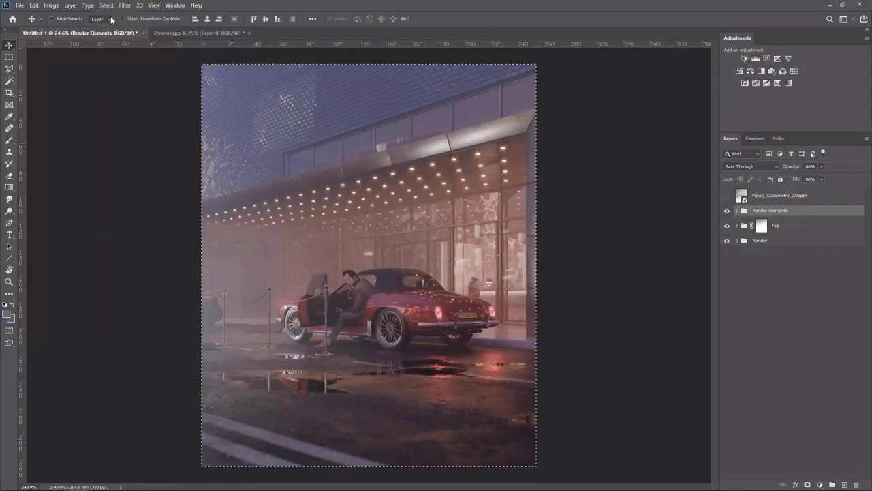
{"action": "left_click", "coordinate": [106, 6]}
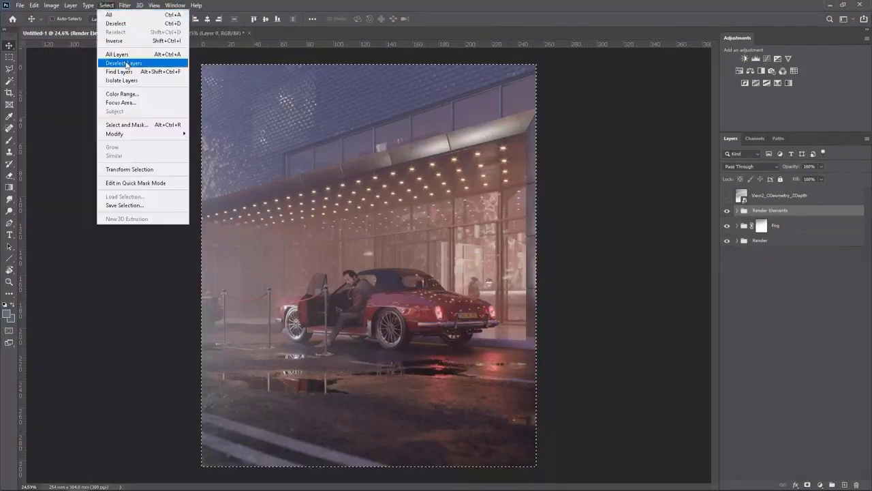
{"action": "left_click", "coordinate": [140, 169]}
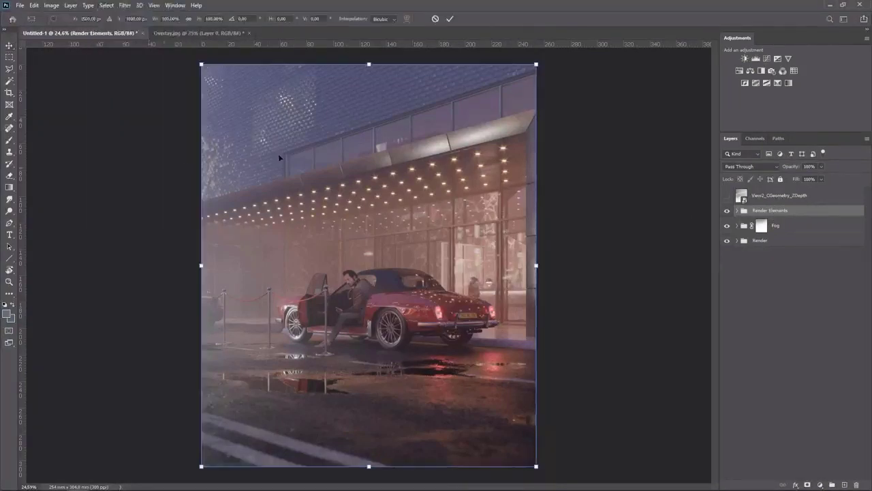
{"action": "left_click_drag", "start_coordinate": [536, 65], "coordinate": [503, 120]}
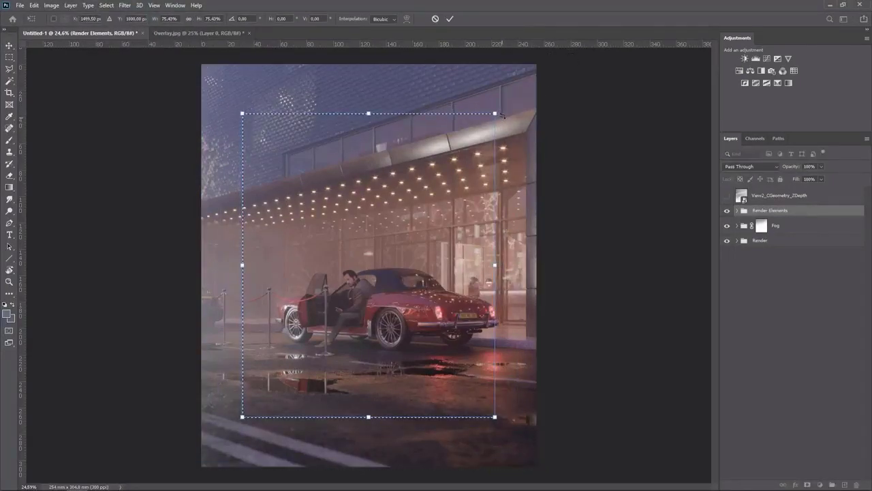
{"action": "key", "text": "Return"}
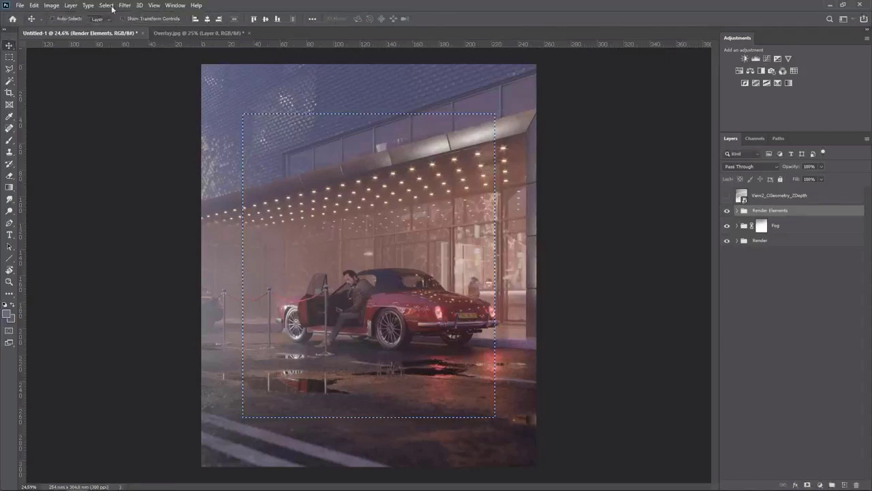
Feather the scaled selection by a 500-pixel radius
{"action": "left_click", "coordinate": [107, 5]}
{"action": "mouse_move", "coordinate": [131, 138]}
{"action": "left_click", "coordinate": [208, 168]}
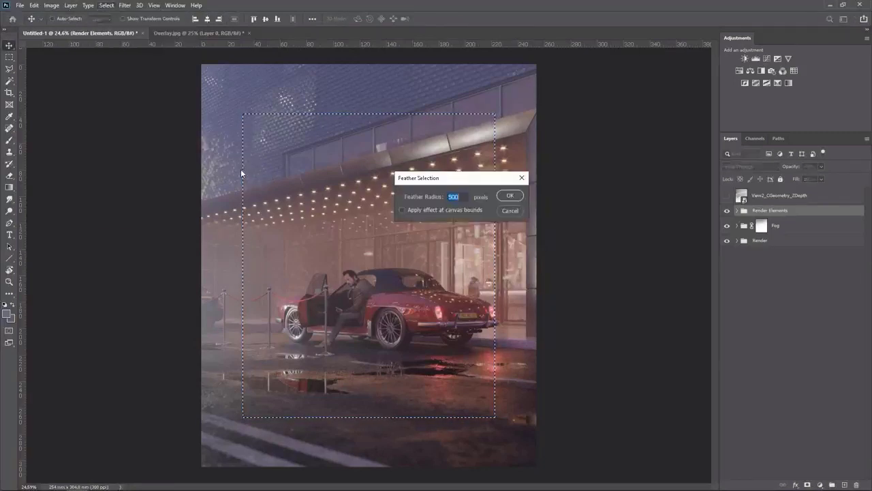
{"action": "left_click", "coordinate": [509, 195]}
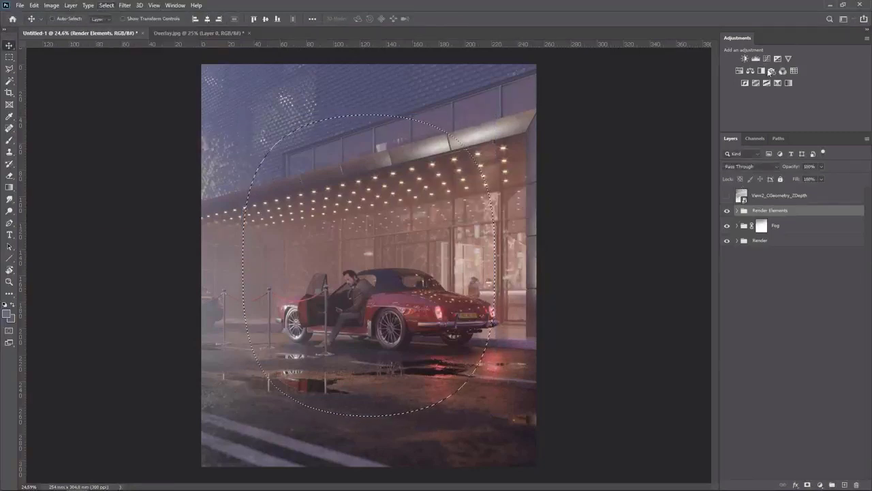
Add a Curves adjustment masked by the feathered selection and raise its midpoint slightly
{"action": "left_click", "coordinate": [766, 59]}
{"action": "left_click_drag", "start_coordinate": [634, 183], "coordinate": [634, 181]}
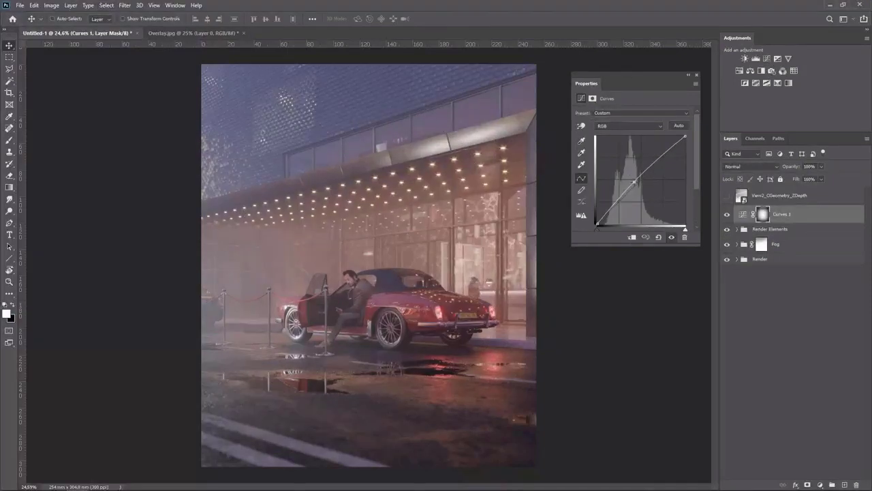
Duplicate the Curves layer, invert the copy's mask, and pull its curve midpoint down to darken the edges
{"action": "key", "text": "ctrl+j"}
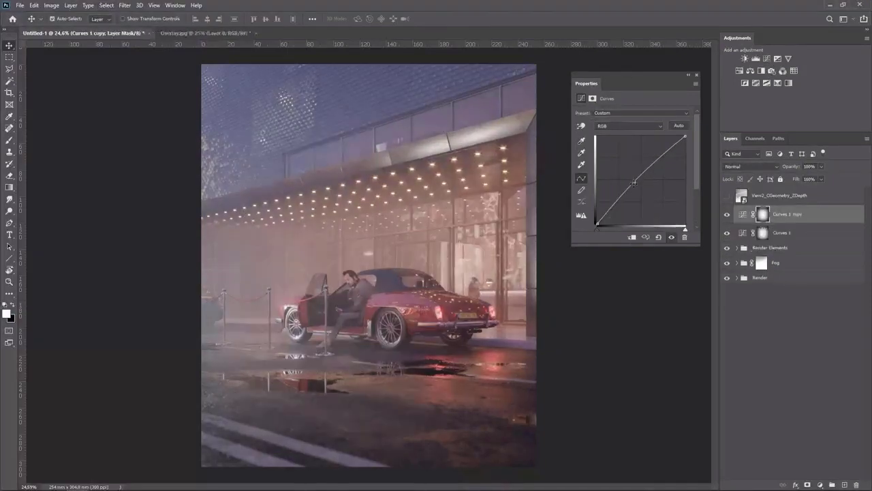
{"action": "key", "text": "ctrl+i"}
{"action": "left_click_drag", "start_coordinate": [634, 181], "coordinate": [641, 189]}
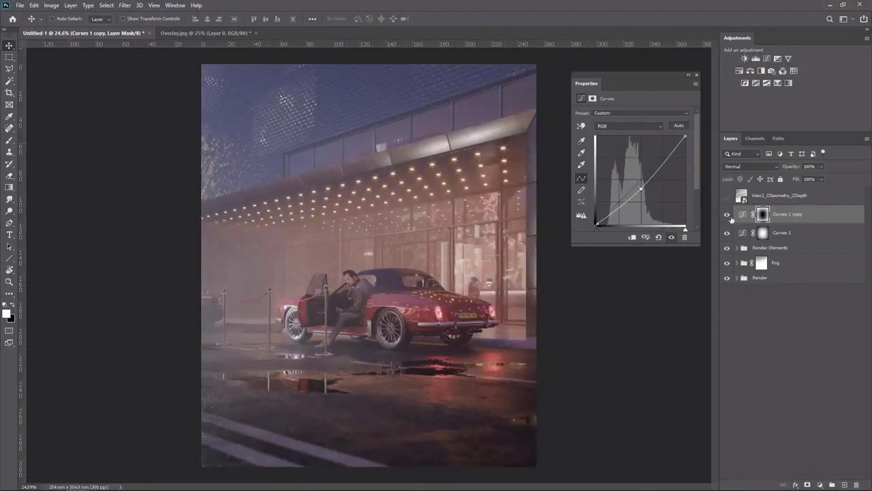
Toggle the Curves 1 copy layer's visibility to compare, then select Curves 1
{"action": "left_click", "coordinate": [727, 214]}
{"action": "left_click", "coordinate": [727, 215]}
{"action": "left_click", "coordinate": [740, 232]}
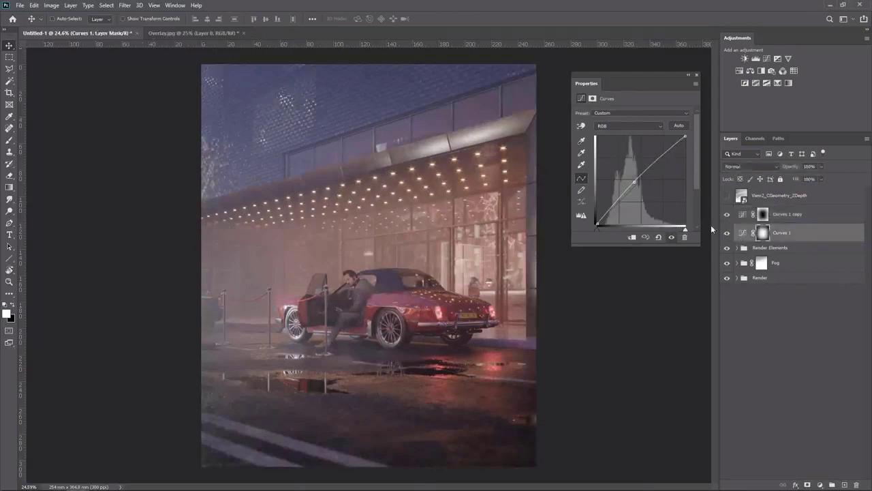
{"action": "left_click_drag", "start_coordinate": [635, 183], "coordinate": [634, 183]}
Show the View2_CGeometry_ZDepth layer and load its luminosity as a selection from the channels
{"action": "left_click", "coordinate": [726, 196]}
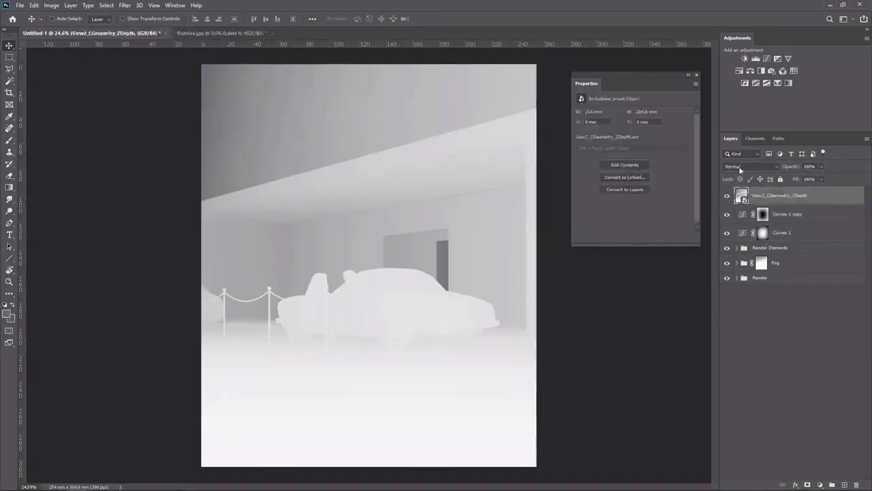
{"action": "left_click", "coordinate": [753, 138]}
{"action": "left_click", "coordinate": [737, 157], "text": "ctrl"}
{"action": "left_click", "coordinate": [731, 138]}
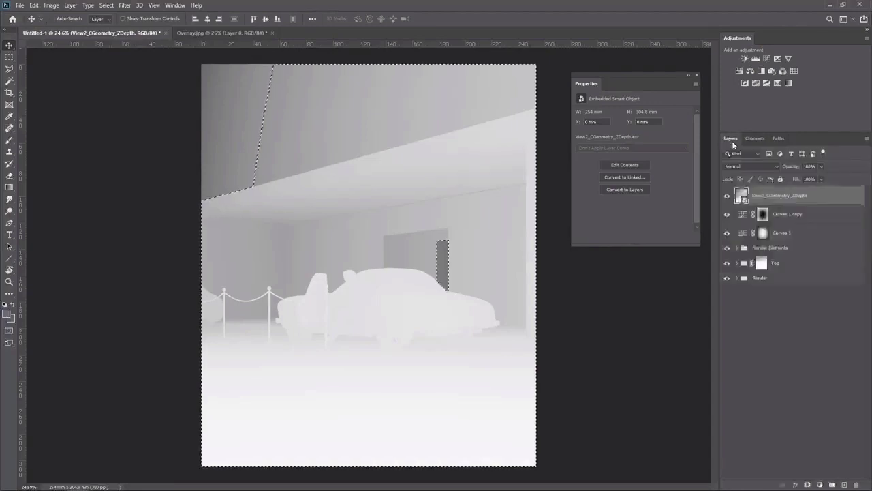
Add a Curves adjustment above Curves 1 copy masked by the depth selection, hide the depth layer, and shape an S-curve
{"action": "left_click", "coordinate": [783, 216]}
{"action": "left_click", "coordinate": [767, 58]}
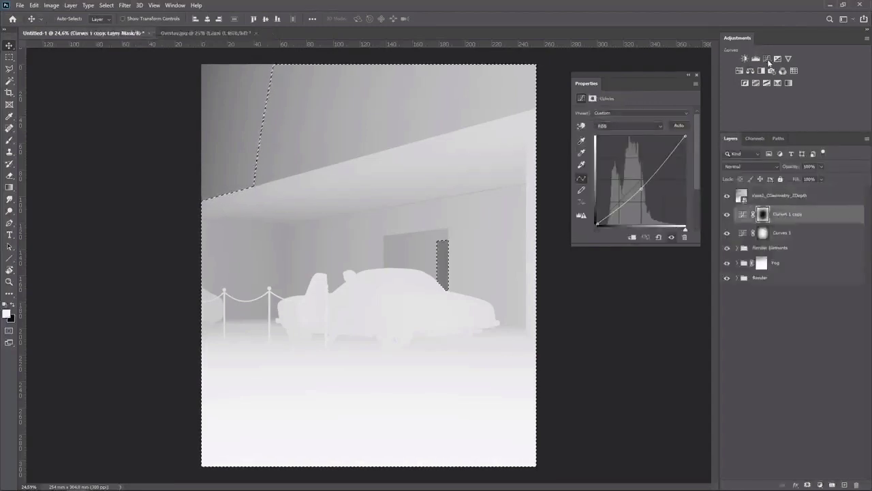
{"action": "left_click", "coordinate": [727, 197]}
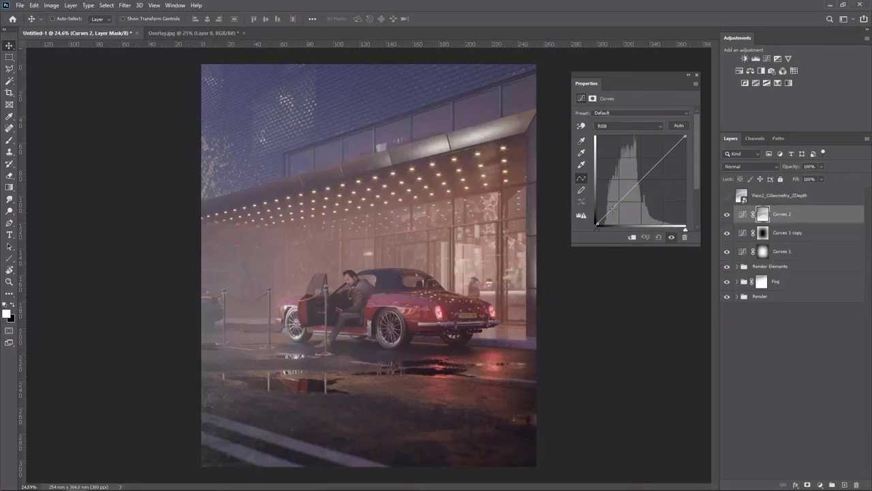
{"action": "left_click_drag", "start_coordinate": [612, 208], "coordinate": [613, 211]}
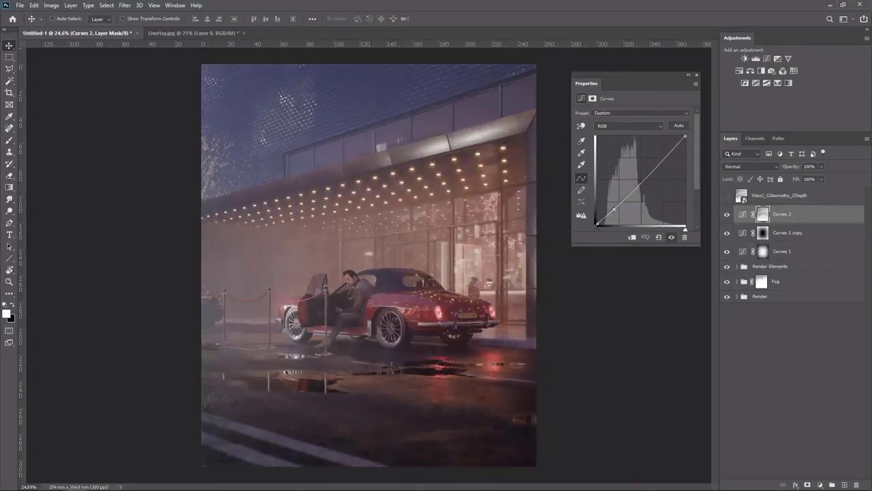
{"action": "left_click_drag", "start_coordinate": [656, 166], "coordinate": [656, 162]}
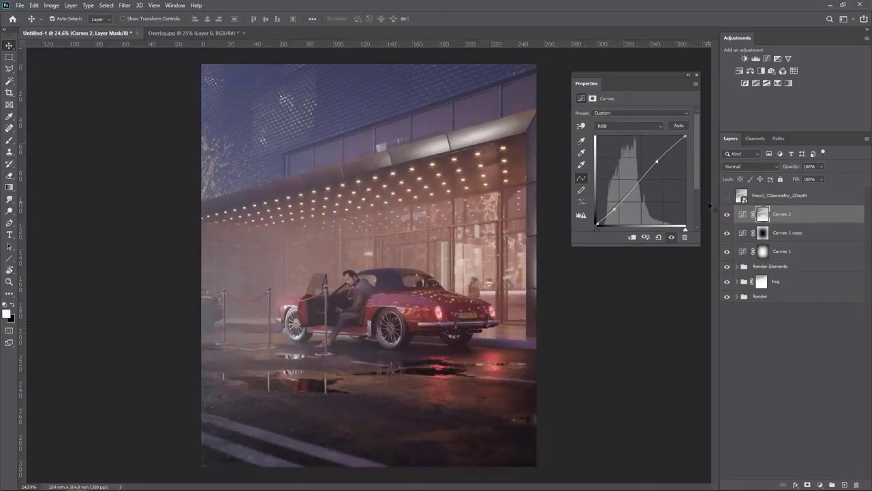
Duplicate the depth Curves layer and nudge the copy's shadow and highlight curve points
{"action": "key", "text": "ctrl+j"}
{"action": "left_click_drag", "start_coordinate": [616, 206], "coordinate": [613, 205]}
{"action": "left_click_drag", "start_coordinate": [656, 162], "coordinate": [660, 163]}
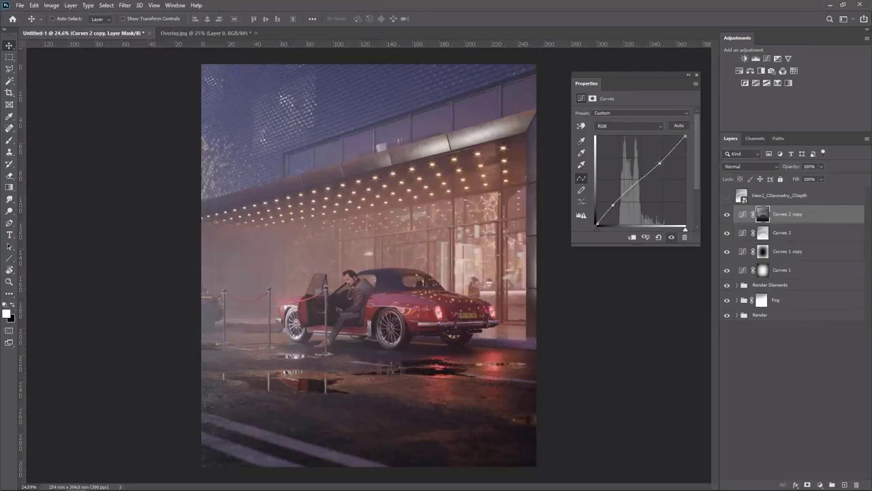
Toggle the visibility of the Curves layers to compare, then select Curves 2 copy
{"action": "left_click", "coordinate": [726, 217]}
{"action": "left_click_drag", "start_coordinate": [728, 270], "coordinate": [730, 217]}
{"action": "left_click", "coordinate": [781, 217]}
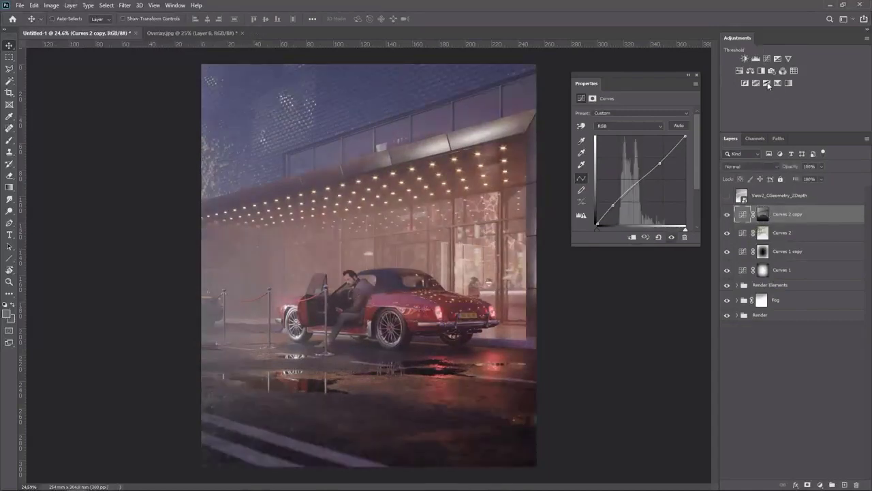
Add another Curves adjustment on top, raising the highlights and adding a lower curve point
{"action": "left_click", "coordinate": [766, 59]}
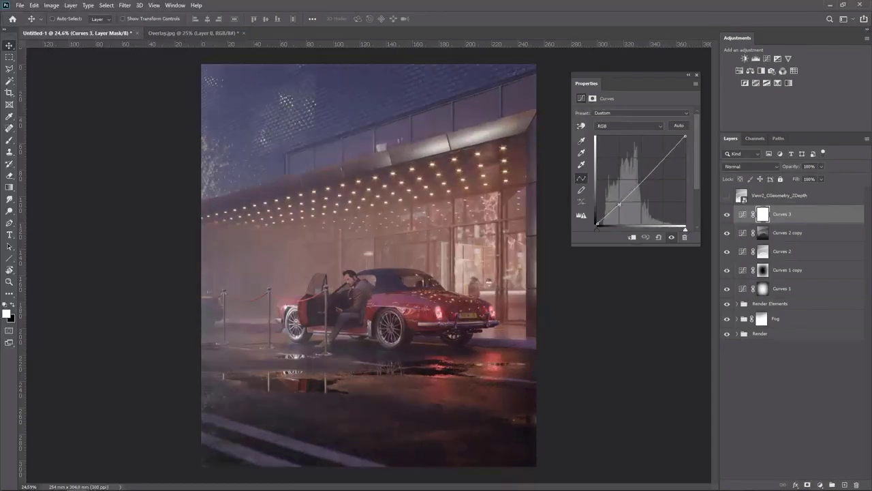
{"action": "left_click_drag", "start_coordinate": [655, 166], "coordinate": [656, 159]}
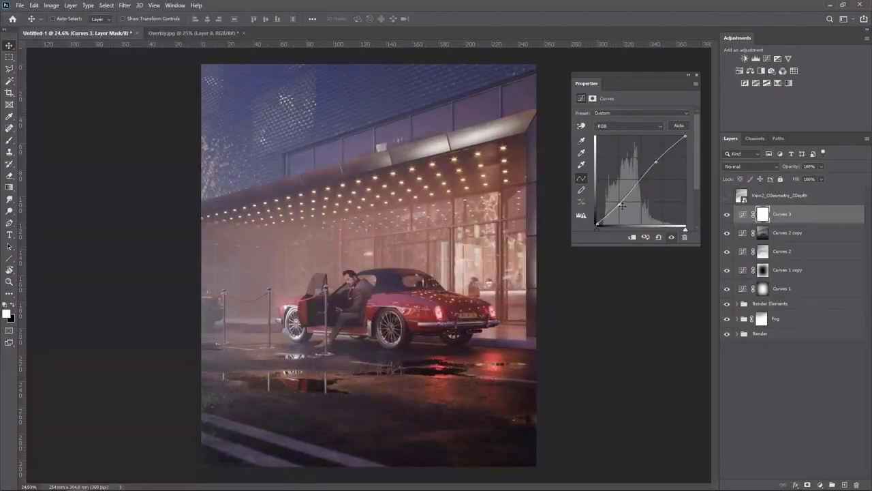
{"action": "left_click", "coordinate": [620, 205]}
Invert the new Curves mask and paint it back in over the image's upper-left corner with a large soft brush
{"action": "key", "text": "ctrl+i"}
{"action": "key", "text": "b"}
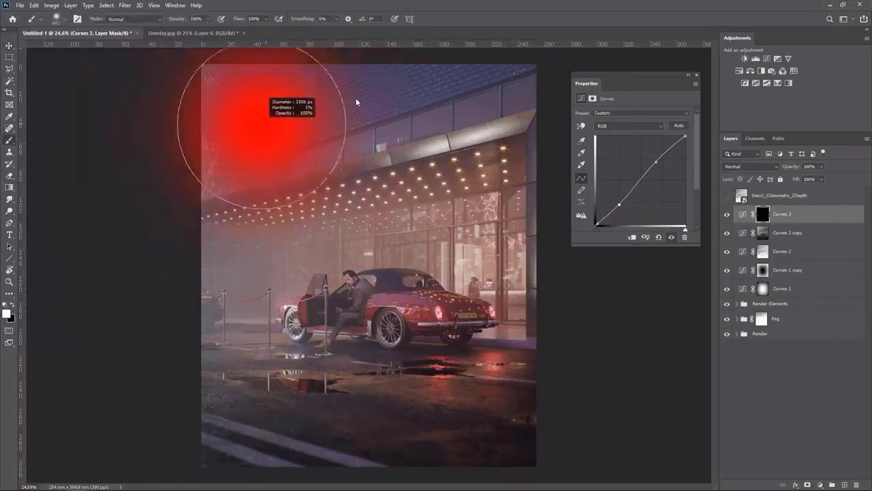
{"action": "left_click_drag", "start_coordinate": [208, 99], "coordinate": [362, 41]}
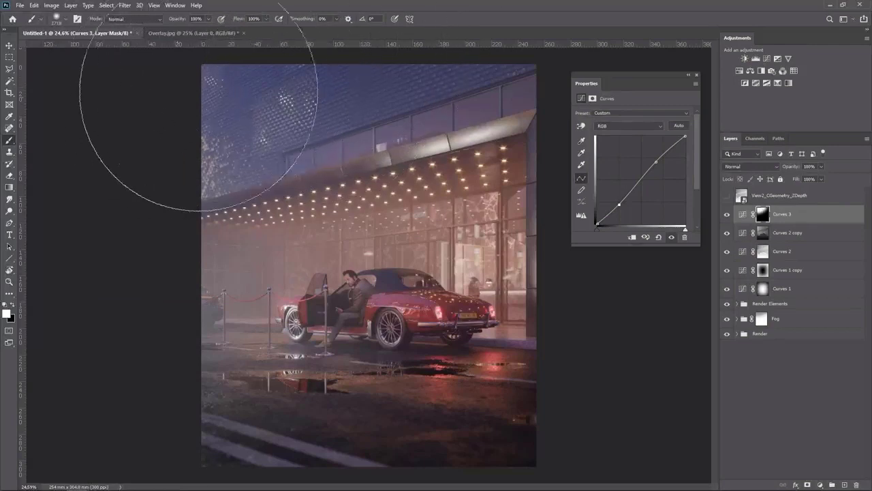
{"action": "key", "text": "v"}
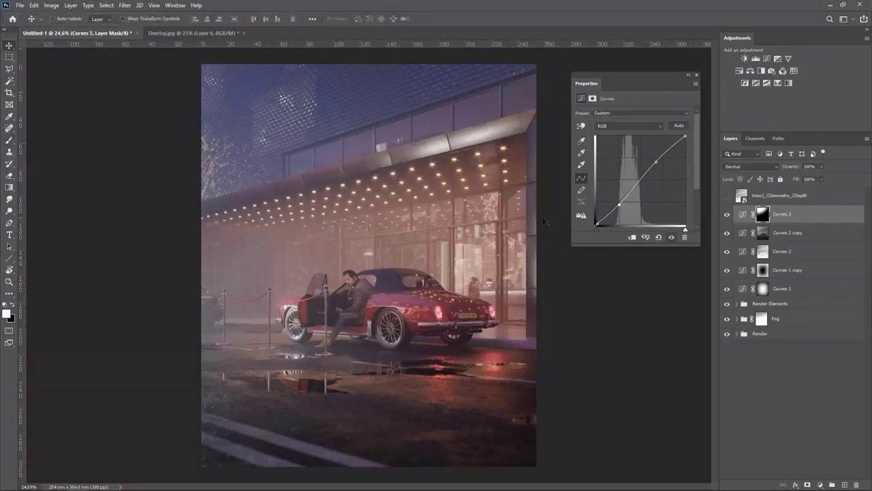
Group all the Curves layers and name the group CC
{"action": "left_click", "coordinate": [785, 291], "text": "shift"}
{"action": "key", "text": "ctrl+g"}
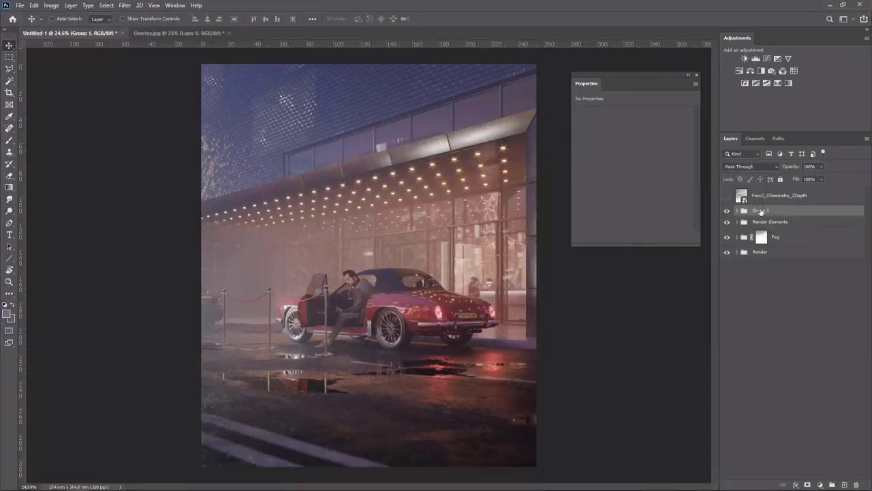
{"action": "key", "text": "Return"}
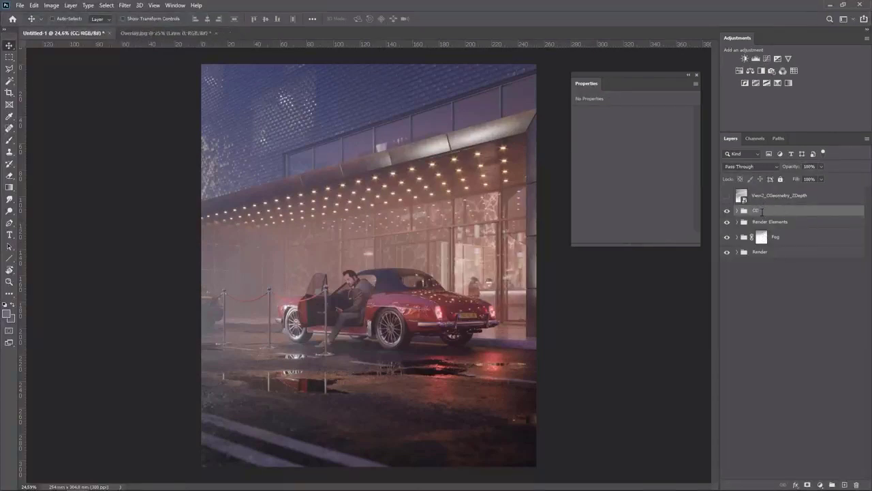
Toggle the CC group's visibility to compare and expand the group
{"action": "left_click", "coordinate": [727, 213]}
{"action": "left_click", "coordinate": [727, 213]}
{"action": "left_click", "coordinate": [736, 211]}
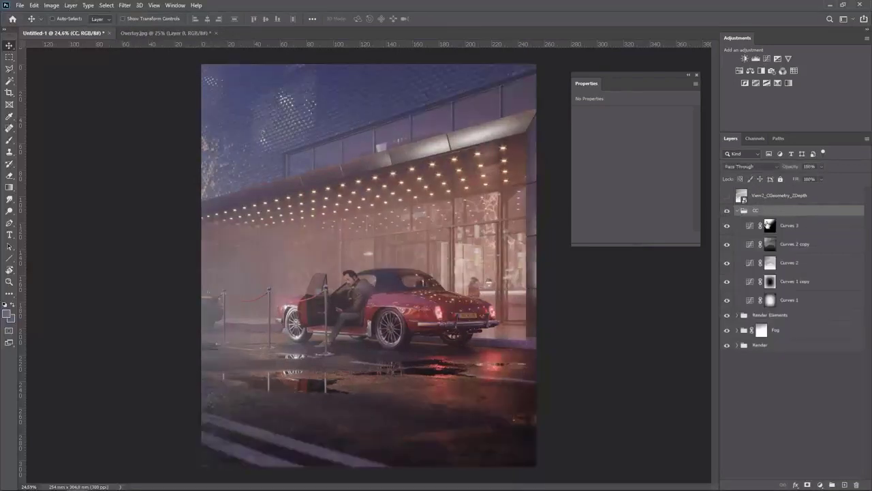
Add a Color Lookup adjustment above Curves 3 using the LD - Explorer Teal 3.cube LUT
{"action": "left_click", "coordinate": [788, 232]}
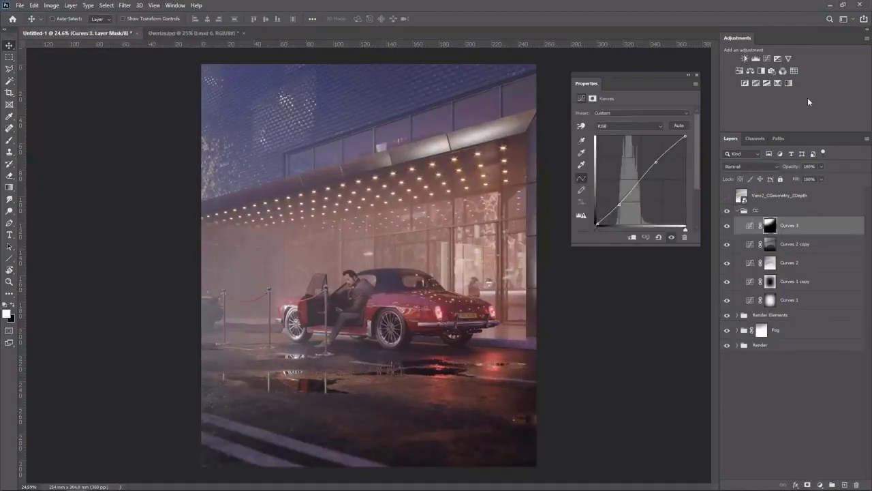
{"action": "left_click", "coordinate": [794, 71]}
{"action": "left_click", "coordinate": [658, 116]}
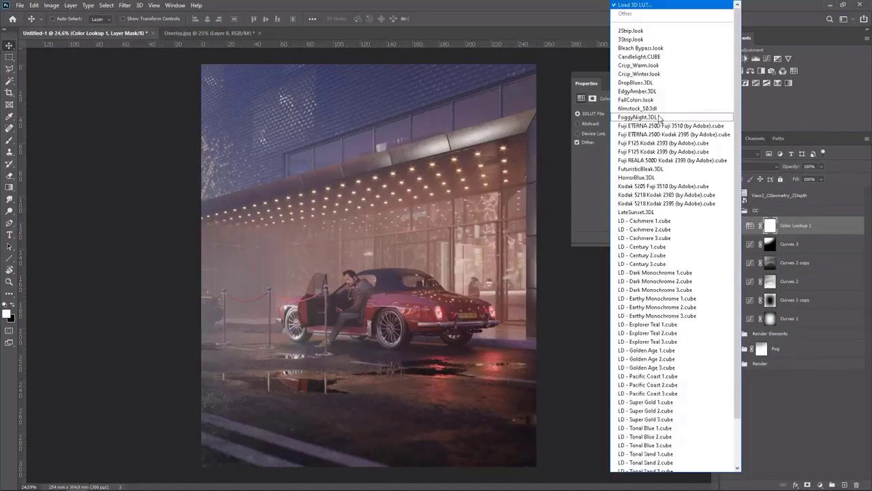
{"action": "left_click", "coordinate": [665, 325]}
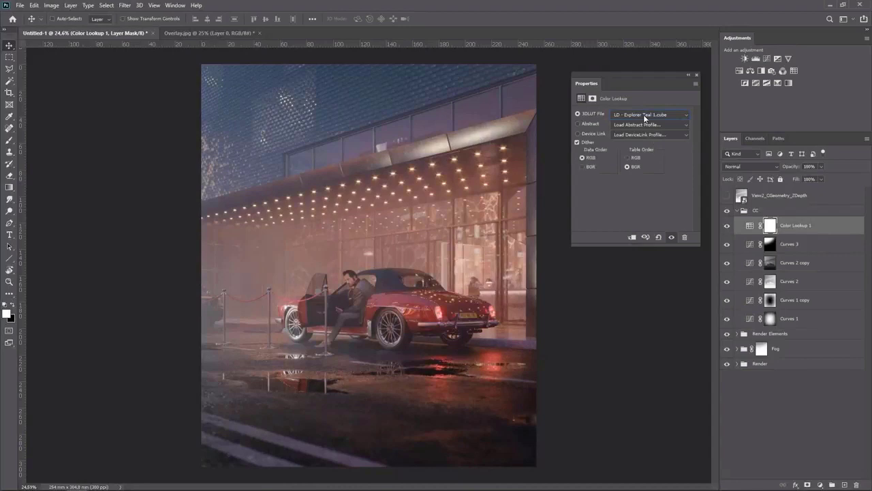
{"action": "key", "text": "Down"}
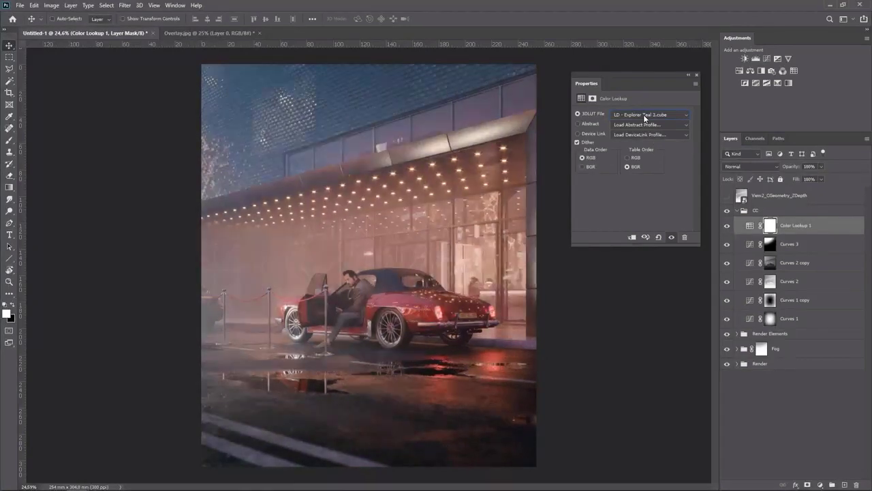
Set the Color Lookup layer's opacity to 77%, toggling its visibility to compare
{"action": "left_click", "coordinate": [727, 226]}
{"action": "left_click", "coordinate": [727, 225]}
{"action": "left_click", "coordinate": [727, 227]}
{"action": "left_click", "coordinate": [727, 228]}
{"action": "left_click", "coordinate": [821, 168]}
{"action": "left_click", "coordinate": [726, 228]}
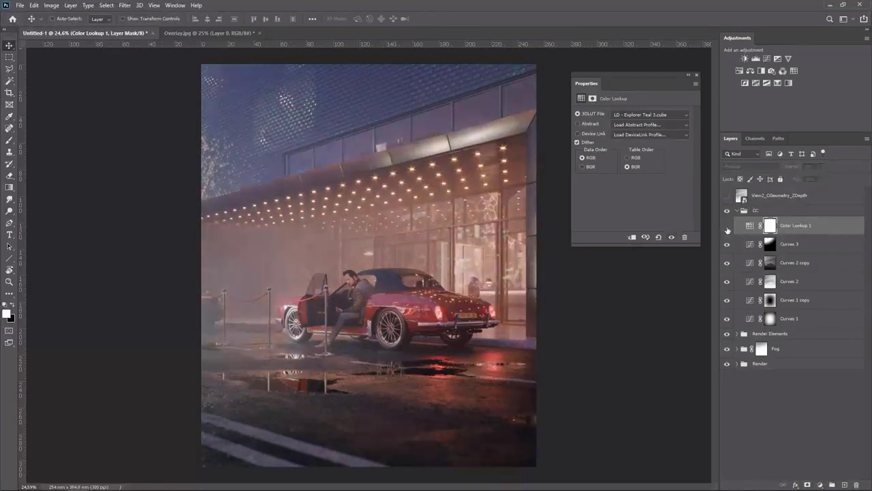
{"action": "left_click", "coordinate": [727, 228]}
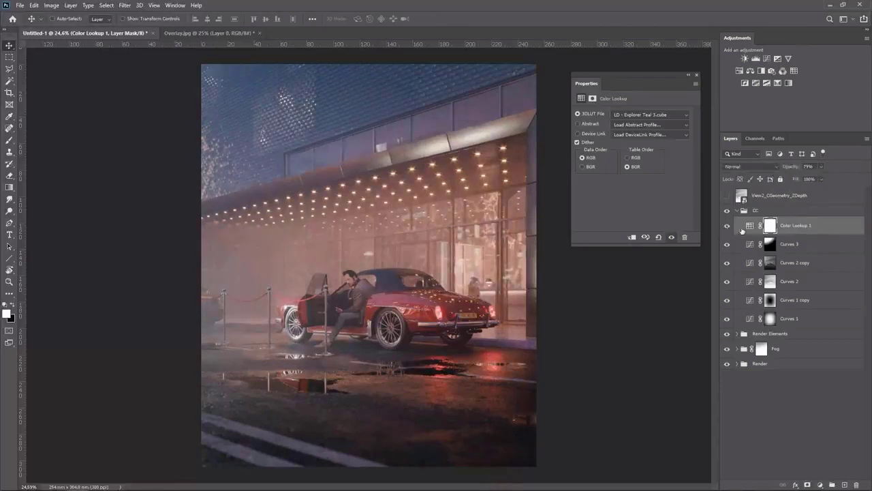
Add a second Color Lookup adjustment using the LD - Dark Monochrome 3.cube LUT
{"action": "left_click", "coordinate": [794, 71]}
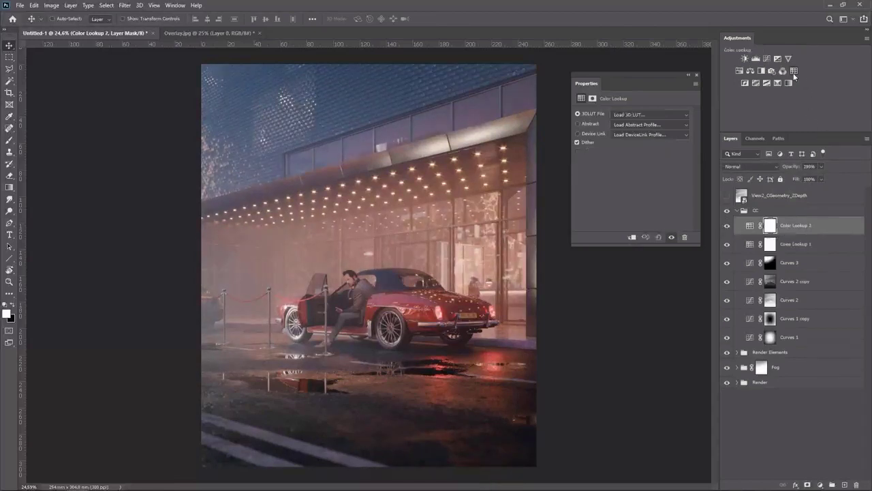
{"action": "left_click", "coordinate": [650, 114]}
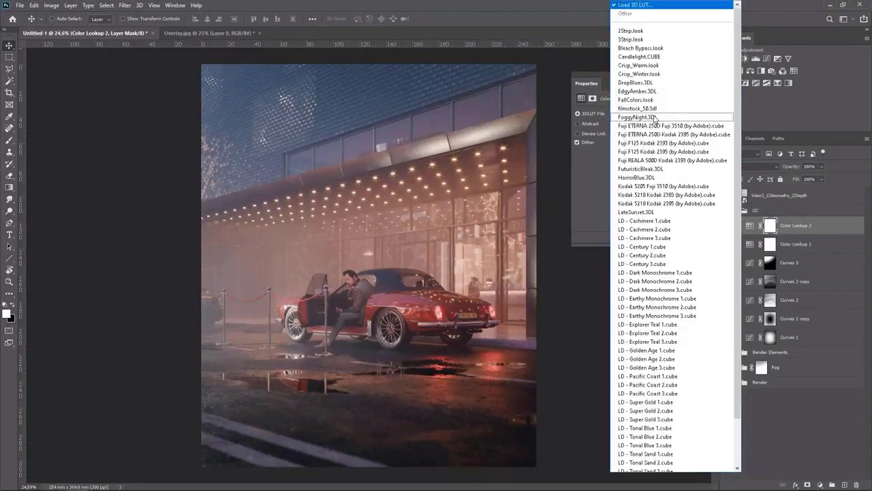
{"action": "left_click", "coordinate": [668, 290]}
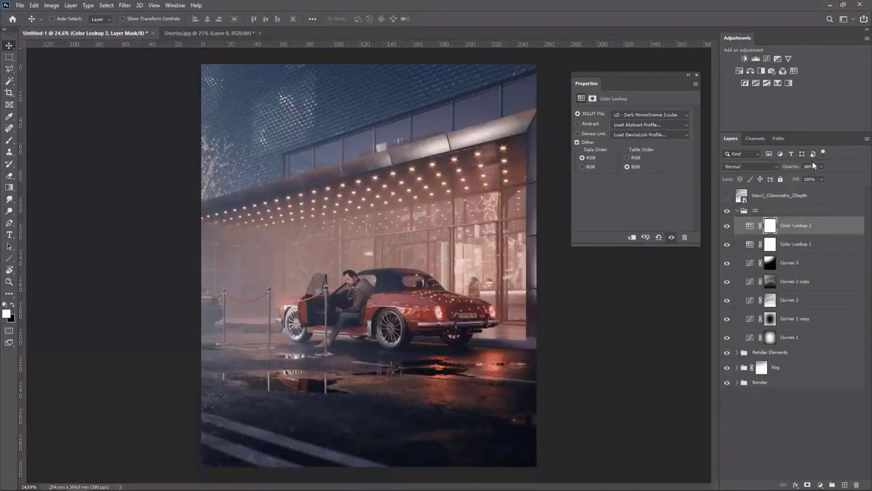
Set the second Color Lookup's opacity to 64%, toggling both lookup layers to compare
{"action": "left_click_drag", "start_coordinate": [821, 166], "coordinate": [807, 179]}
{"action": "left_click", "coordinate": [731, 227]}
{"action": "left_click", "coordinate": [730, 227]}
{"action": "left_click", "coordinate": [730, 227]}
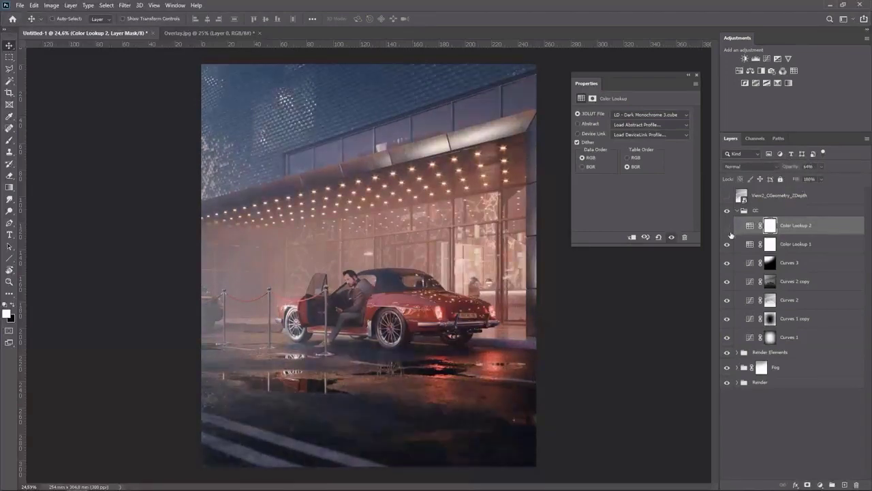
{"action": "left_click", "coordinate": [730, 246]}
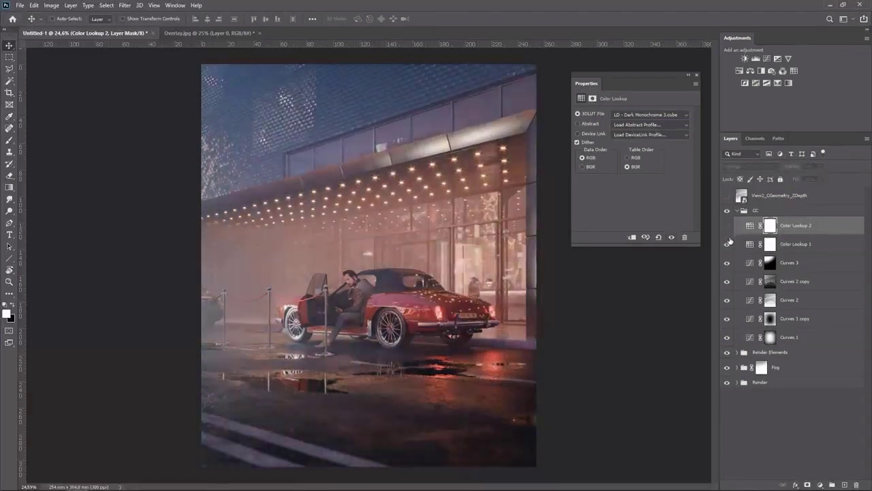
{"action": "left_click", "coordinate": [730, 228]}
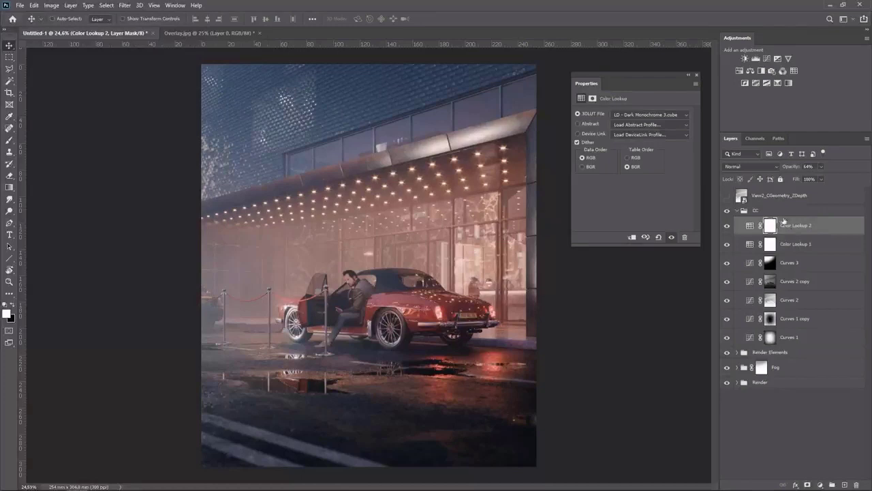
Add a Curves adjustment above the lookups and raise its upper curve point to brighten the highlights
{"action": "left_click", "coordinate": [766, 59]}
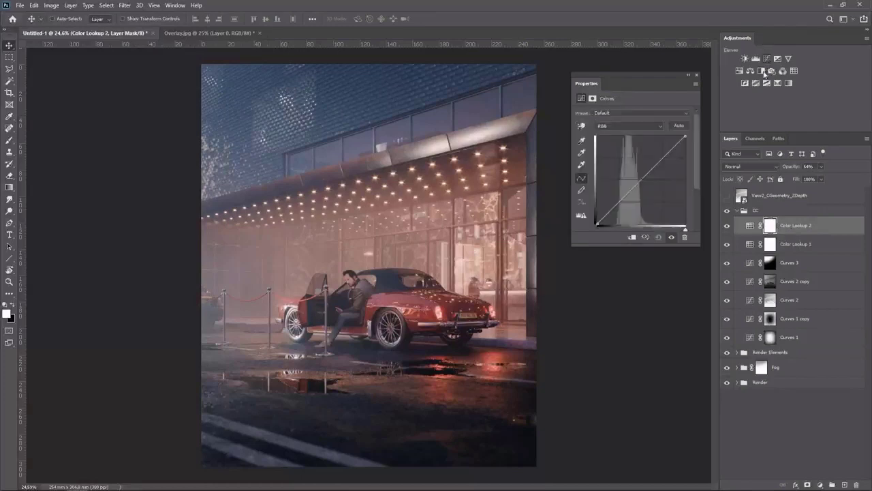
{"action": "left_click", "coordinate": [615, 206]}
{"action": "left_click_drag", "start_coordinate": [655, 168], "coordinate": [655, 159]}
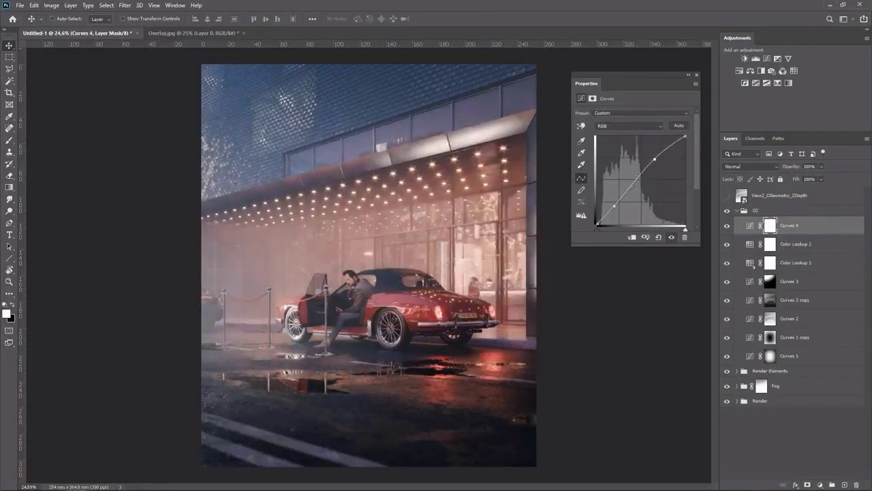
Invert the new Curves layer's mask to black
{"action": "left_click", "coordinate": [807, 484]}
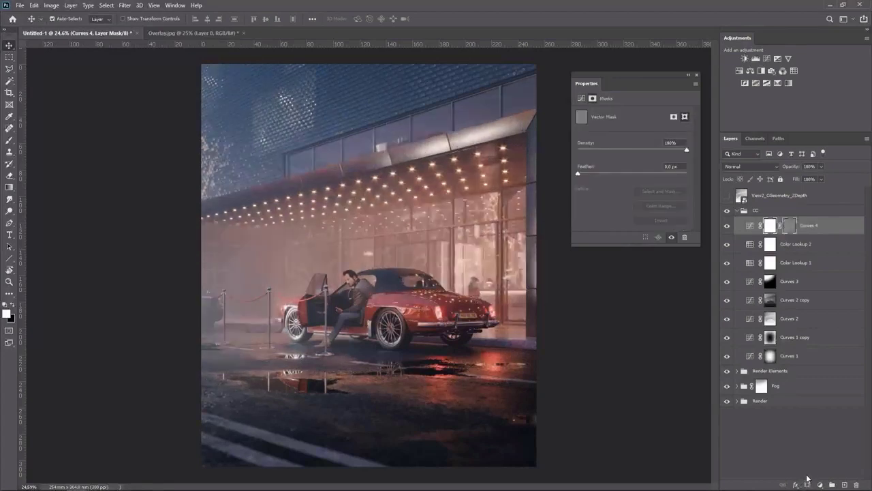
{"action": "key", "text": "ctrl+z"}
{"action": "key", "text": "ctrl+i"}
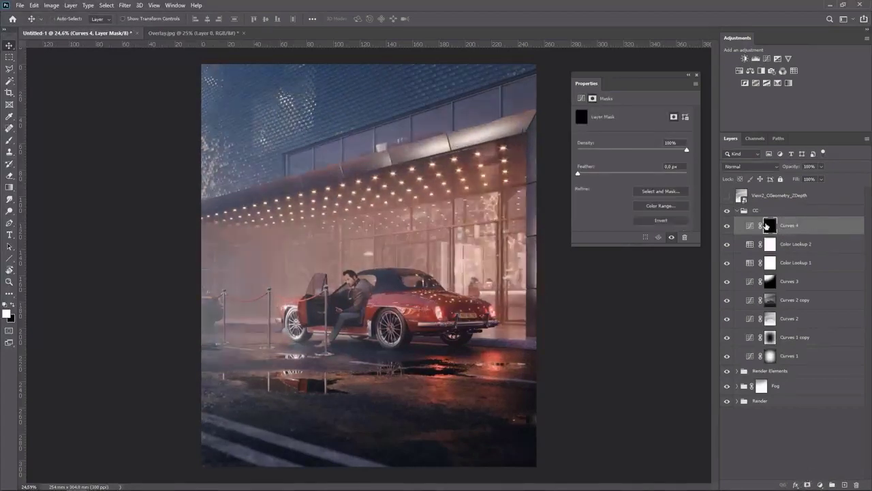
Paint white on the mask over the wet ground reflections to reveal the brightening, toggling the layer to compare
{"action": "key", "text": "b"}
{"action": "left_click_drag", "start_coordinate": [341, 355], "coordinate": [199, 370]}
{"action": "left_click_drag", "start_coordinate": [297, 377], "coordinate": [348, 378]}
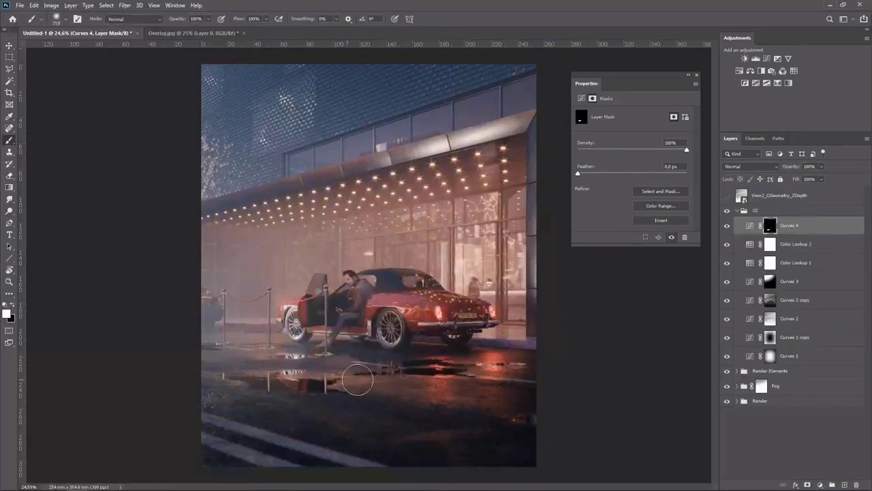
{"action": "left_click_drag", "start_coordinate": [260, 376], "coordinate": [251, 376]}
{"action": "left_click_drag", "start_coordinate": [391, 371], "coordinate": [479, 368]}
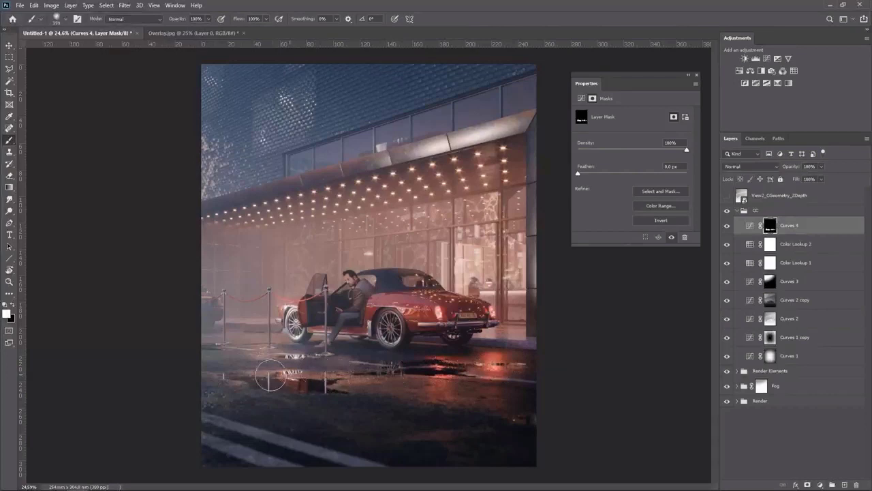
{"action": "left_click", "coordinate": [727, 225]}
{"action": "key", "text": "v"}
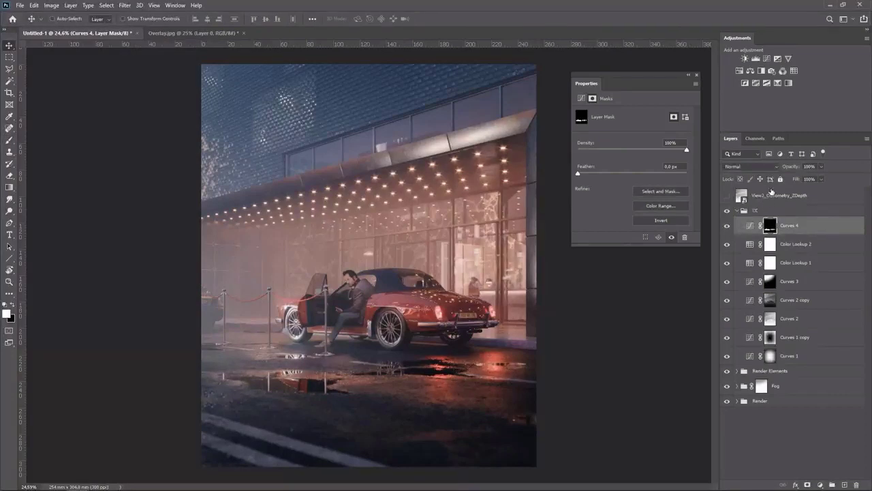
{"action": "left_click", "coordinate": [766, 58]}
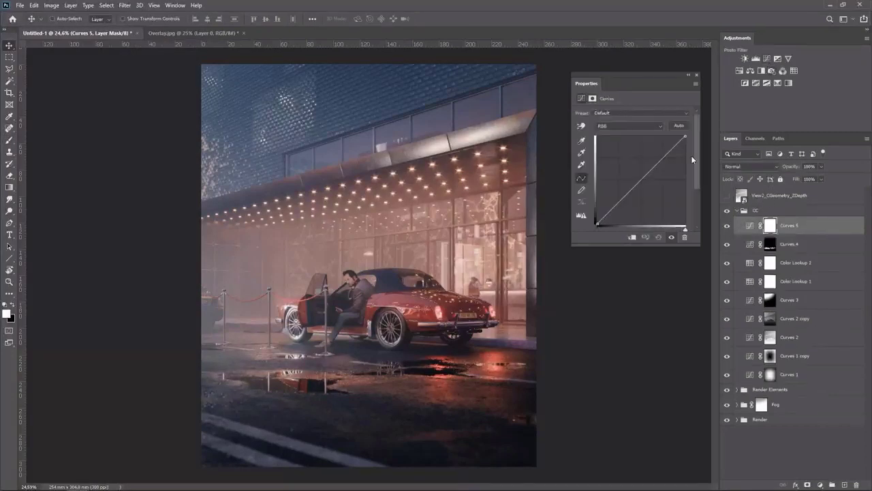
{"action": "left_click_drag", "start_coordinate": [619, 199], "coordinate": [618, 204]}
{"action": "left_click_drag", "start_coordinate": [663, 164], "coordinate": [661, 158]}
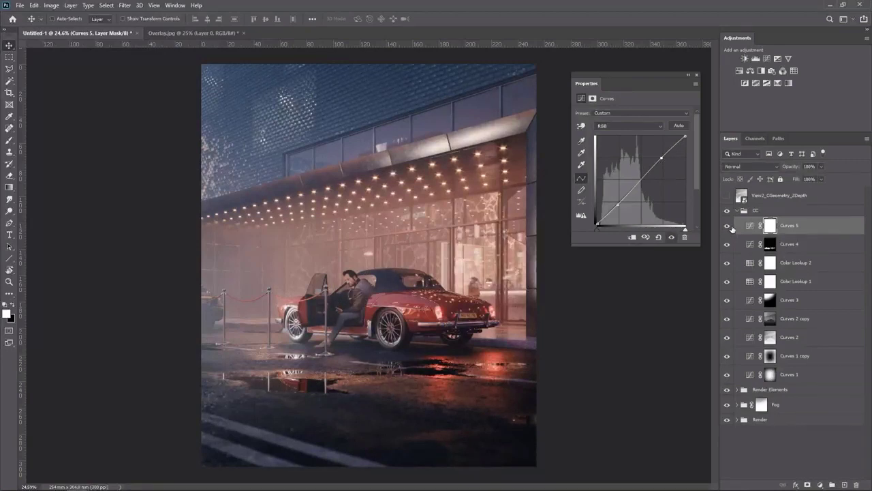
{"action": "left_click", "coordinate": [731, 228]}
{"action": "key", "text": "Delete"}
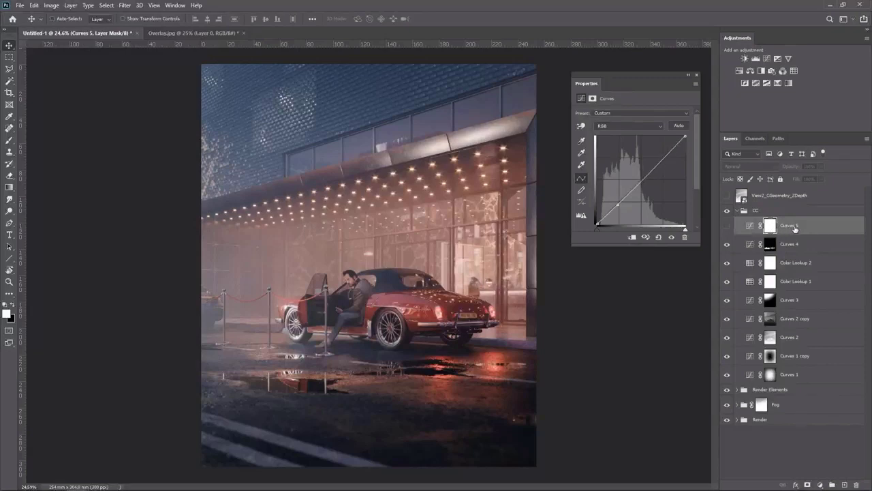
{"action": "left_click", "coordinate": [795, 229]}
{"action": "key", "text": "Delete"}
Add a Brightness/Contrast adjustment with Brightness 9 and slightly lowered contrast, toggling it to compare
{"action": "left_click", "coordinate": [745, 58]}
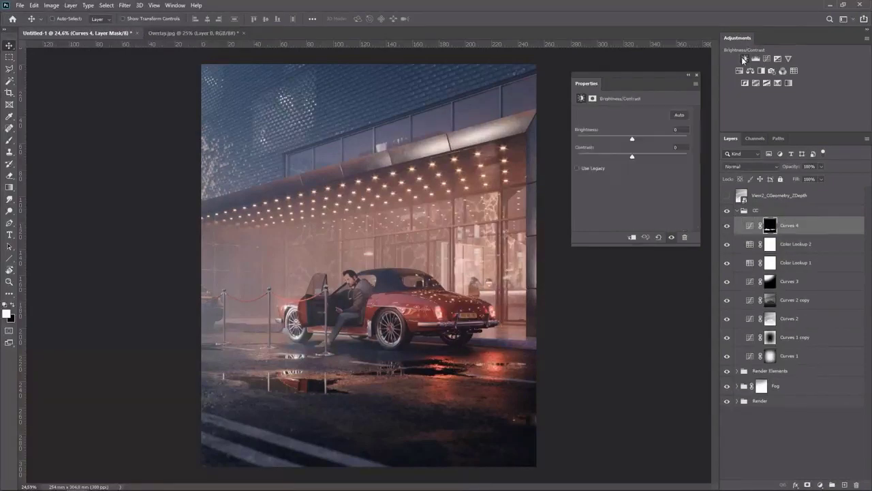
{"action": "left_click_drag", "start_coordinate": [637, 137], "coordinate": [636, 139]}
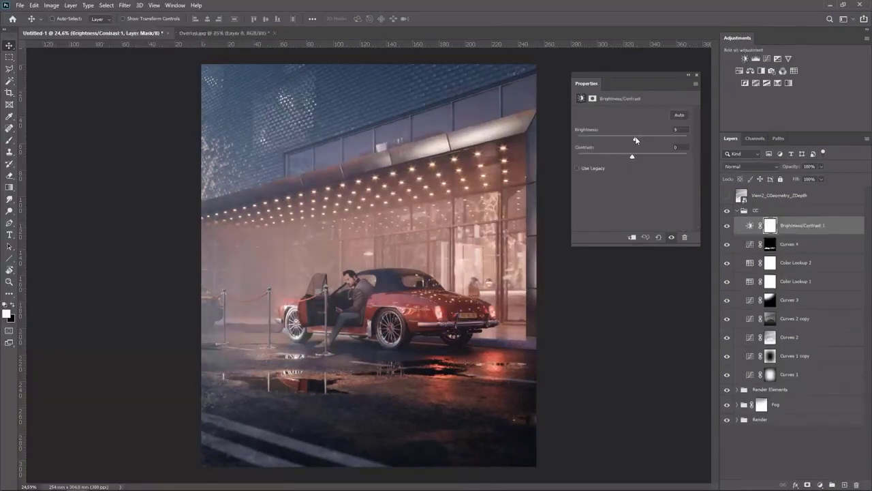
{"action": "left_click_drag", "start_coordinate": [632, 157], "coordinate": [629, 158]}
{"action": "left_click", "coordinate": [727, 226]}
{"action": "left_click", "coordinate": [727, 226]}
Add a Selective Color adjustment on Reds with Cyan +20 and Yellow +5, toggling it to compare
{"action": "left_click", "coordinate": [778, 82]}
{"action": "mouse_move", "coordinate": [632, 143]}
{"action": "left_mouse_down"}
{"action": "mouse_move", "coordinate": [702, 143]}
{"action": "mouse_move", "coordinate": [643, 146]}
{"action": "left_mouse_up"}
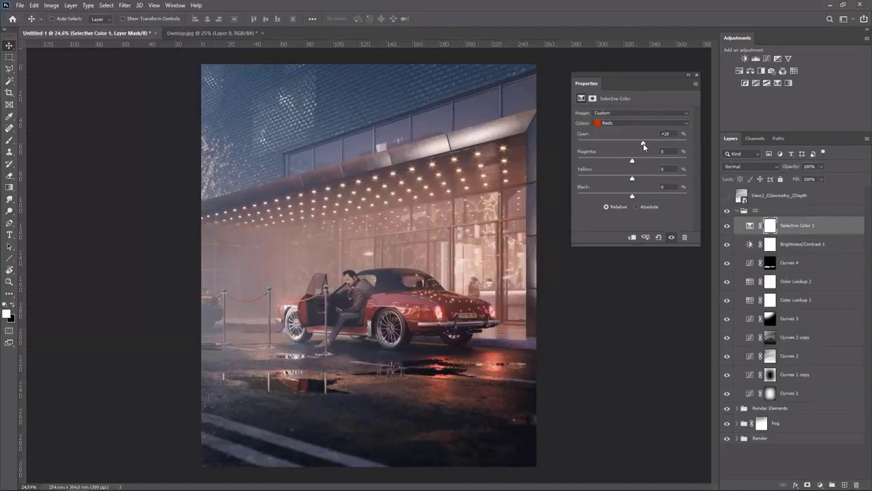
{"action": "mouse_move", "coordinate": [633, 179]}
{"action": "left_mouse_down"}
{"action": "mouse_move", "coordinate": [675, 178]}
{"action": "mouse_move", "coordinate": [620, 179]}
{"action": "mouse_move", "coordinate": [636, 178]}
{"action": "left_mouse_up"}
{"action": "left_click", "coordinate": [727, 226]}
{"action": "left_click", "coordinate": [727, 227]}
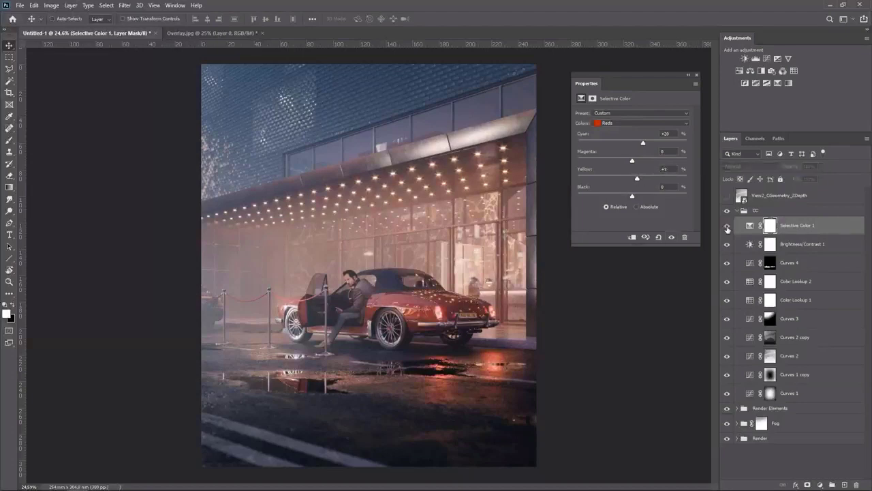
{"action": "left_click", "coordinate": [727, 226]}
{"action": "left_click", "coordinate": [727, 227]}
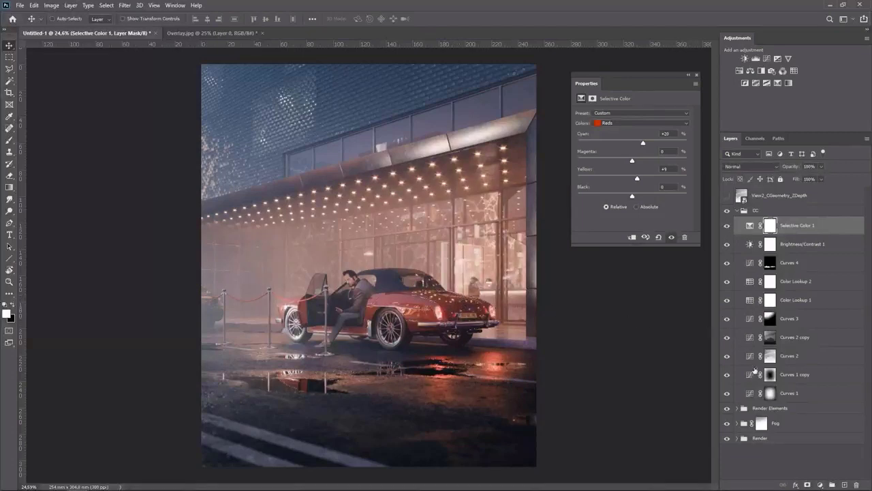
Duplicate Curves 2 copy to the top of the CC group and pull its upper curve point down
{"action": "left_click", "coordinate": [771, 337]}
{"action": "left_click_drag", "start_coordinate": [796, 339], "coordinate": [751, 224]}
{"action": "left_click", "coordinate": [750, 225]}
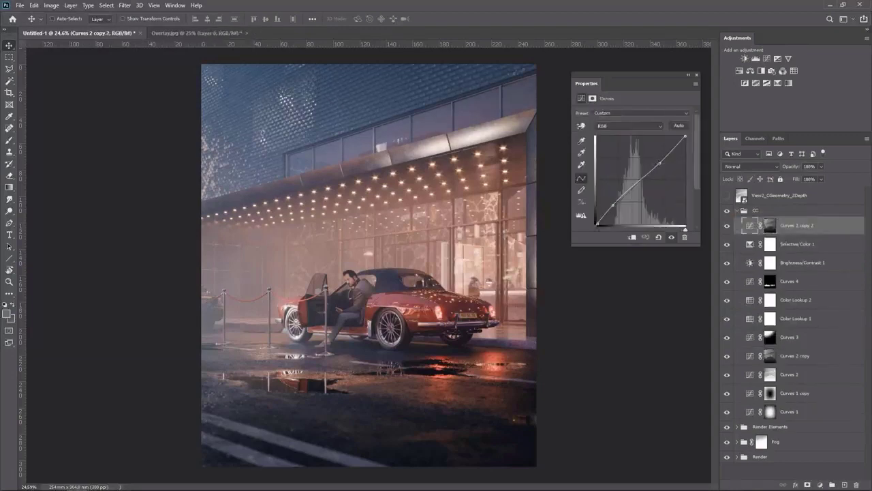
{"action": "left_click_drag", "start_coordinate": [659, 164], "coordinate": [639, 188]}
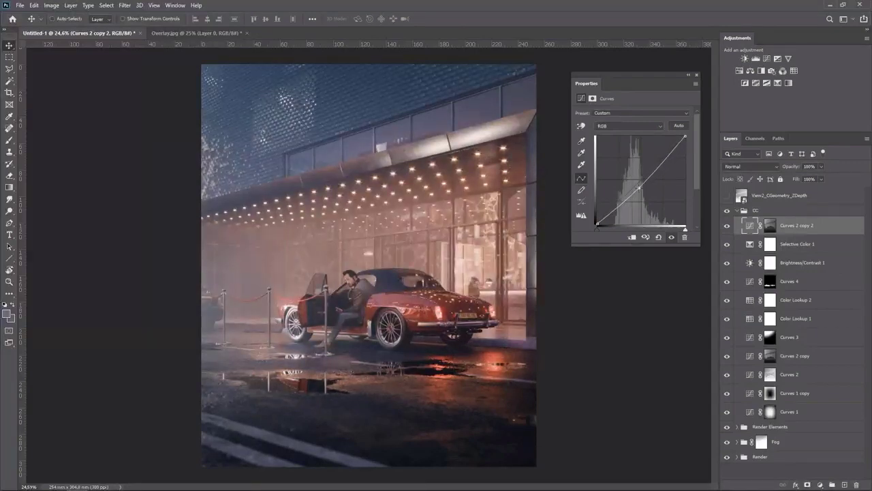
{"action": "left_click", "coordinate": [727, 226]}
Collapse the CC group and toggle its visibility to compare the grade
{"action": "left_click", "coordinate": [737, 211]}
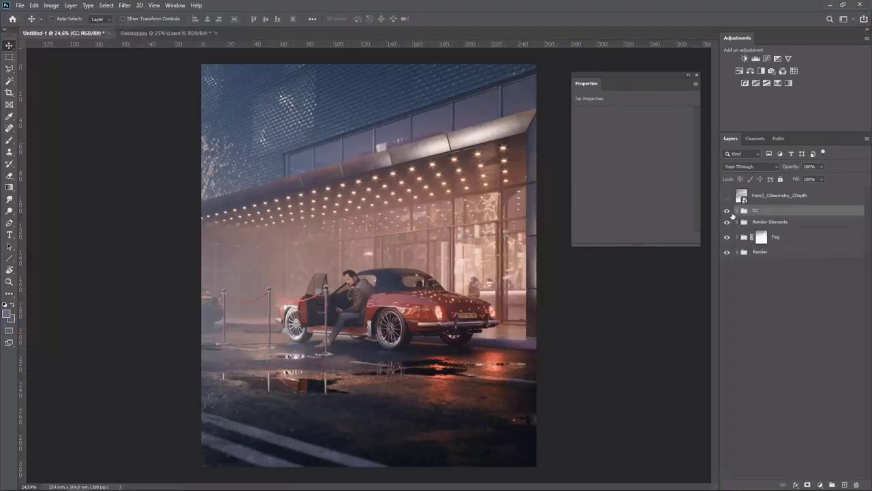
{"action": "left_click", "coordinate": [727, 211]}
{"action": "left_click", "coordinate": [727, 212]}
Confirm the placed View2_CMasking_WireColor pass and select the car's region with the Magic Wand
{"action": "key", "text": "Return"}
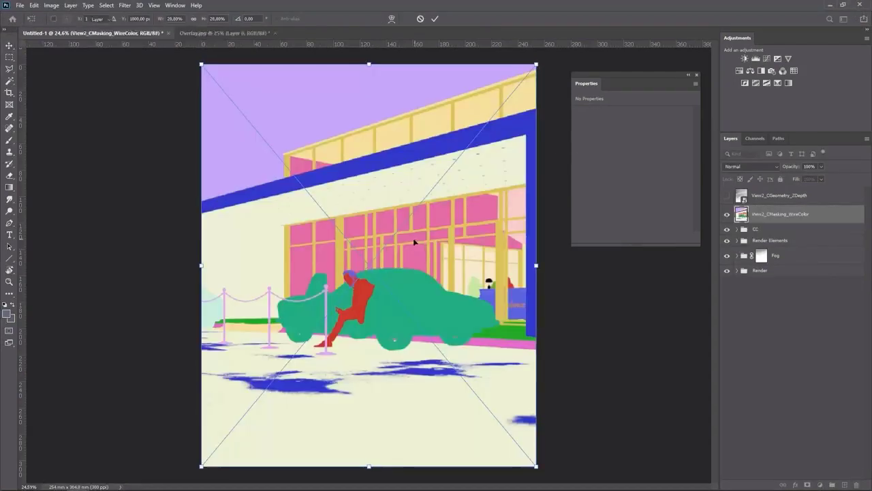
{"action": "key", "text": "Return"}
{"action": "key", "text": "w"}
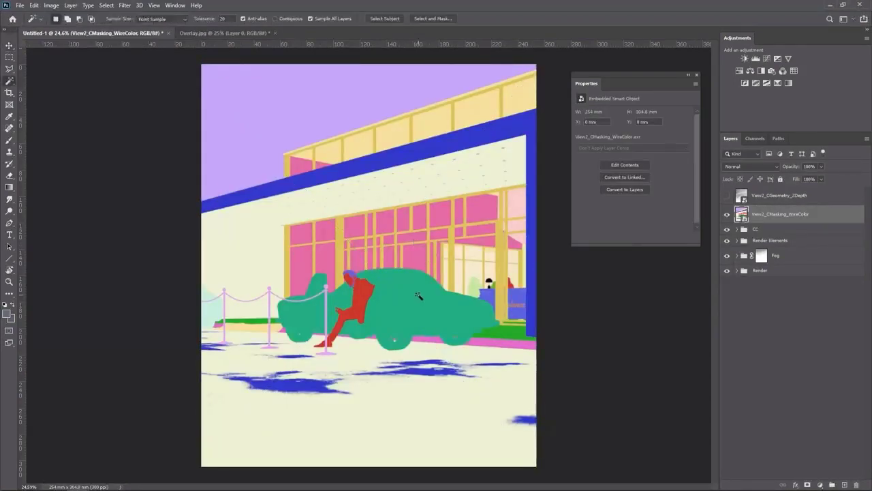
{"action": "left_click", "coordinate": [419, 295]}
Hide the wire-color pass and add a Curves adjustment masked to the car with a gentle S-curve, toggling it to compare
{"action": "left_click", "coordinate": [727, 215]}
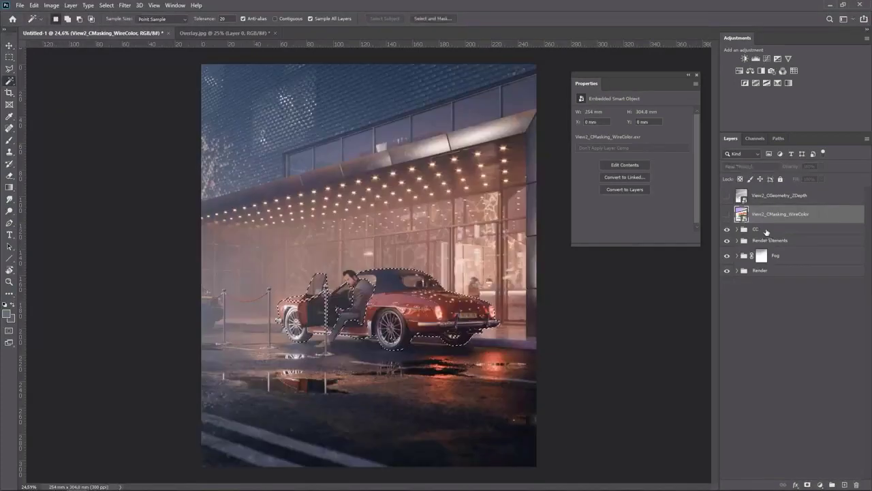
{"action": "left_click", "coordinate": [765, 230]}
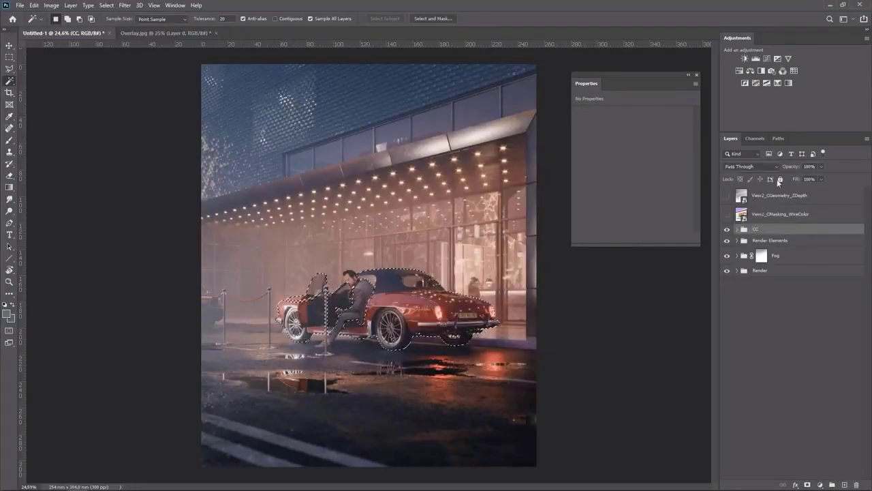
{"action": "left_click", "coordinate": [766, 59]}
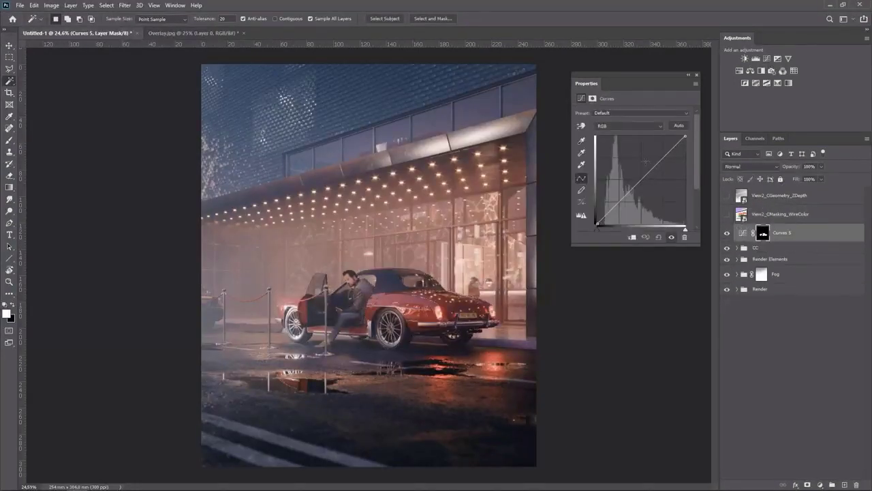
{"action": "left_click_drag", "start_coordinate": [622, 199], "coordinate": [619, 203]}
{"action": "left_click_drag", "start_coordinate": [652, 167], "coordinate": [655, 162]}
{"action": "left_click", "coordinate": [726, 233]}
{"action": "left_click", "coordinate": [726, 233]}
Add a Selective Color adjustment masked to the car, setting Reds to Cyan +10, Magenta +13, Yellow -6, Black +6
{"action": "left_click", "coordinate": [763, 234], "text": "ctrl"}
{"action": "left_click", "coordinate": [777, 83]}
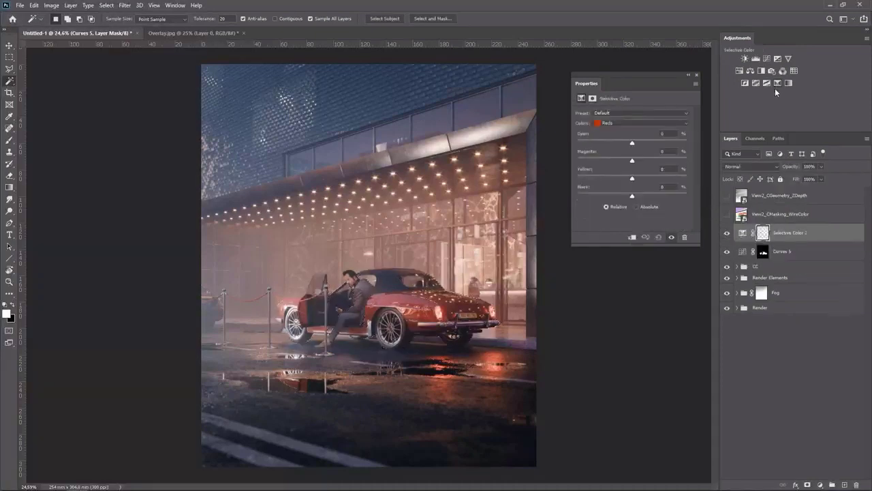
{"action": "mouse_move", "coordinate": [632, 142]}
{"action": "left_mouse_down"}
{"action": "mouse_move", "coordinate": [683, 142]}
{"action": "mouse_move", "coordinate": [637, 143]}
{"action": "left_mouse_up"}
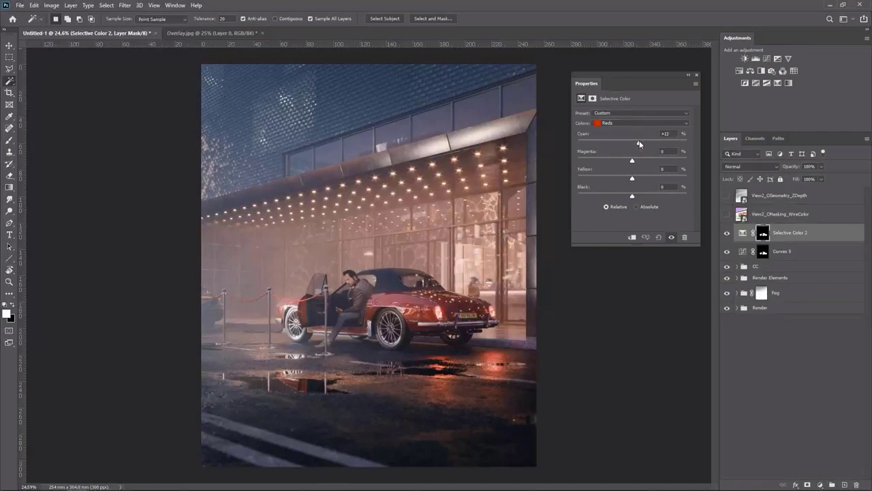
{"action": "left_click_drag", "start_coordinate": [639, 144], "coordinate": [627, 179]}
{"action": "mouse_move", "coordinate": [634, 196]}
{"action": "left_mouse_down"}
{"action": "mouse_move", "coordinate": [683, 197]}
{"action": "mouse_move", "coordinate": [552, 197]}
{"action": "mouse_move", "coordinate": [639, 196]}
{"action": "left_mouse_up"}
{"action": "left_click", "coordinate": [726, 233]}
{"action": "left_click", "coordinate": [726, 233]}
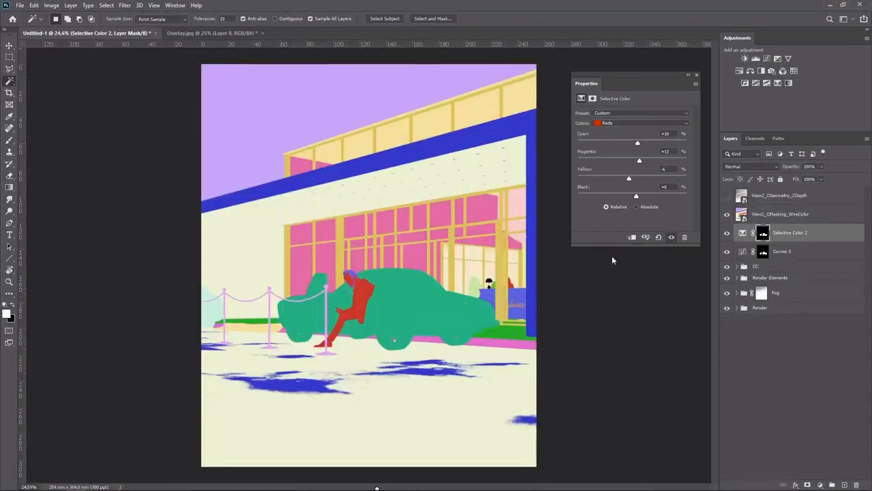
Select the man's figure from the wire-color pass with the Magic Wand and hide the pass again
{"action": "left_click", "coordinate": [727, 214]}
{"action": "left_click", "coordinate": [364, 298]}
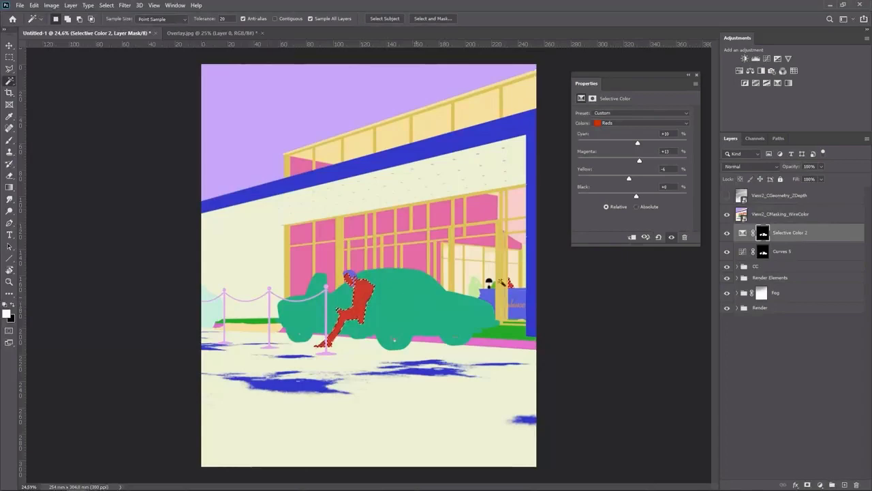
{"action": "left_click", "coordinate": [726, 214]}
{"action": "scroll", "coordinate": [354, 308], "scroll_direction": "up", "scroll_amount": 8}
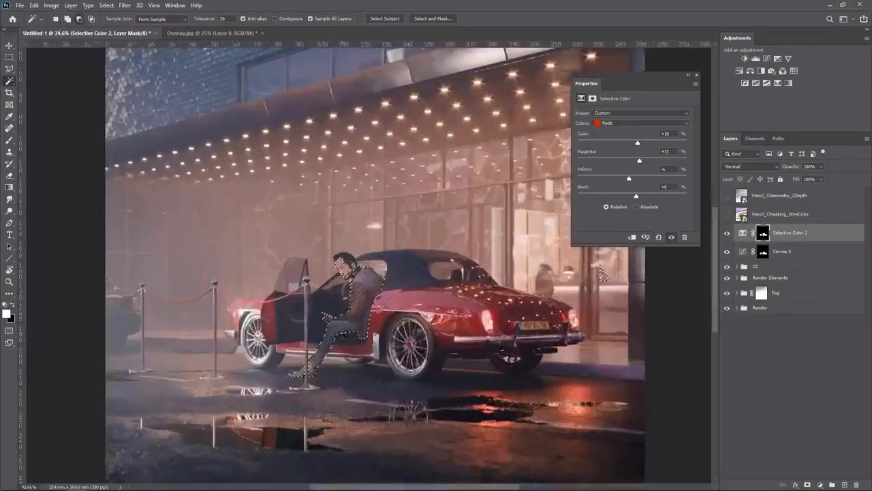
Add a Curves adjustment masked to the man, bending the curve down to darken him
{"action": "left_click", "coordinate": [767, 59]}
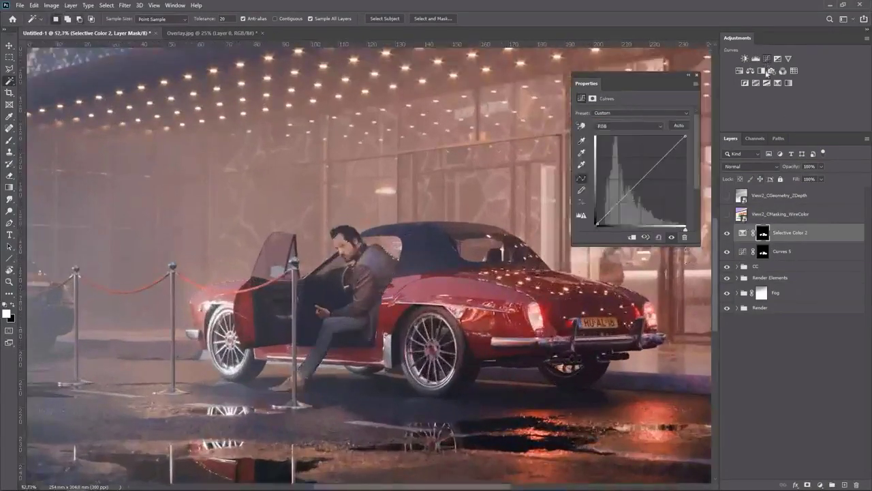
{"action": "left_click_drag", "start_coordinate": [615, 205], "coordinate": [619, 206]}
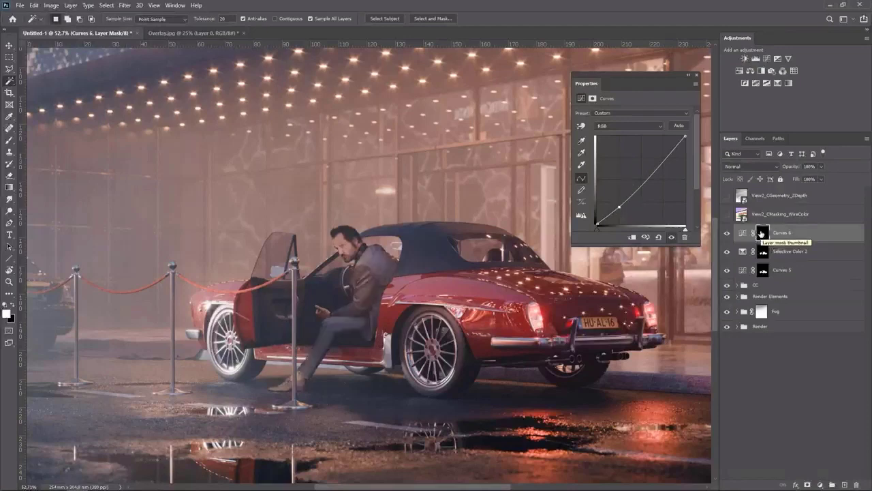
{"action": "left_click", "coordinate": [726, 214]}
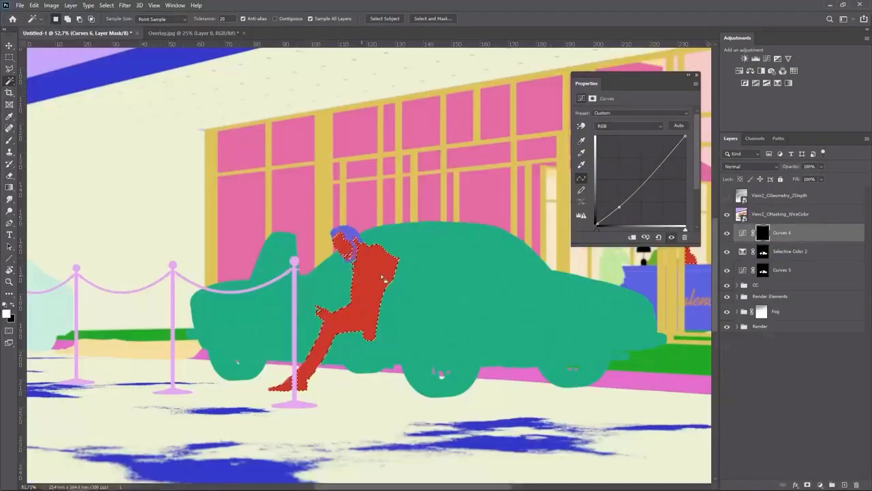
{"action": "left_click", "coordinate": [726, 214]}
Paint on the man's Curves mask along his arm edge to refine it
{"action": "left_click", "coordinate": [762, 233]}
{"action": "key", "text": "b"}
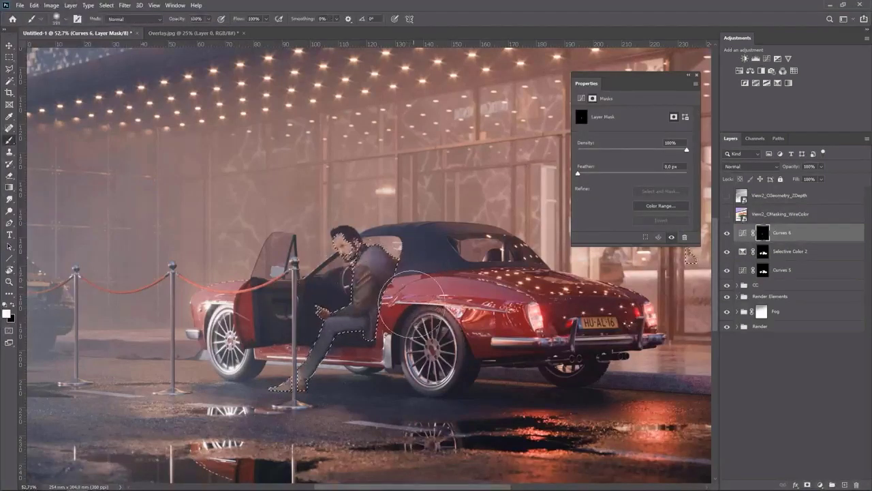
{"action": "left_click_drag", "start_coordinate": [405, 318], "coordinate": [374, 323]}
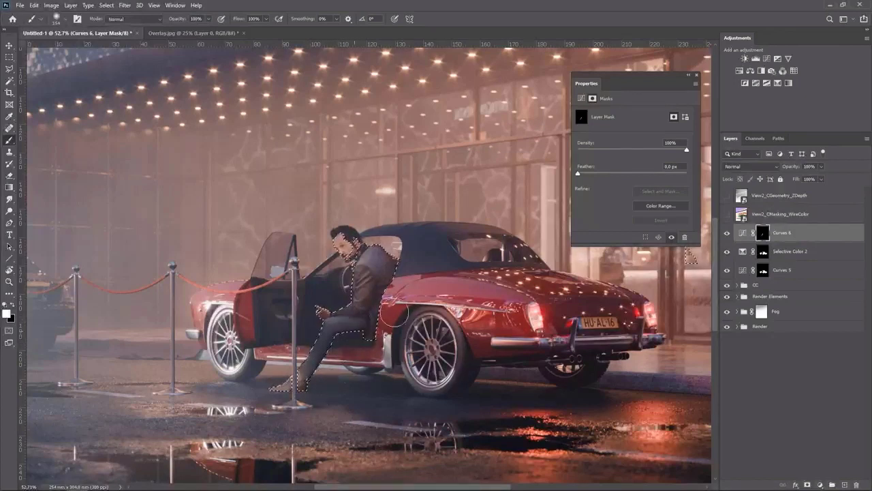
Deselect and toggle the man's Curves layer to compare the result
{"action": "left_click", "coordinate": [726, 233]}
{"action": "left_click", "coordinate": [726, 233]}
{"action": "key", "text": "ctrl+d"}
{"action": "left_click", "coordinate": [726, 234]}
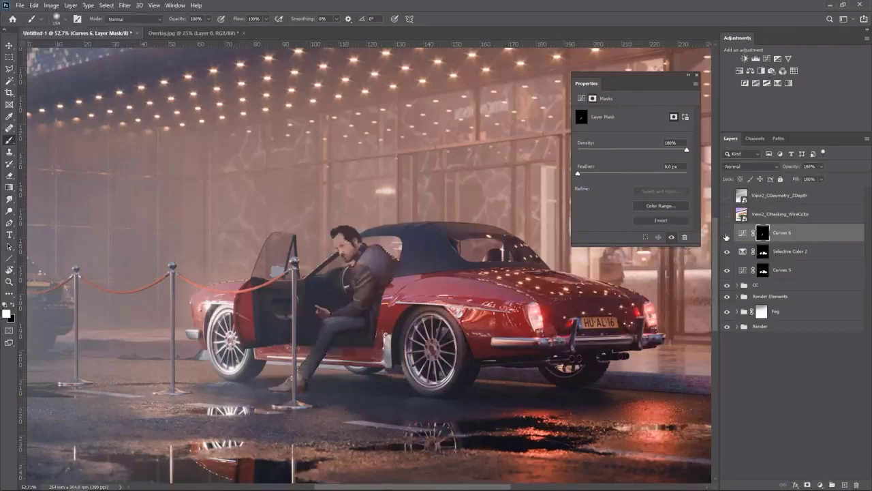
{"action": "left_click", "coordinate": [726, 235]}
{"action": "scroll", "coordinate": [516, 300], "scroll_direction": "down", "scroll_amount": 6}
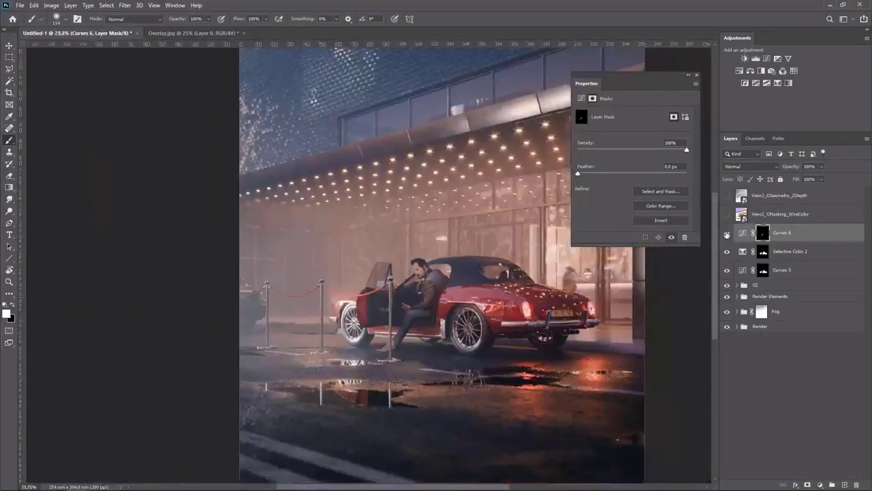
Add a new Curves adjustment and shape an S-curve that brightens highlights and lifts contrast, toggling it to compare
{"action": "left_click", "coordinate": [726, 233]}
{"action": "left_click", "coordinate": [726, 233]}
{"action": "left_click", "coordinate": [767, 59]}
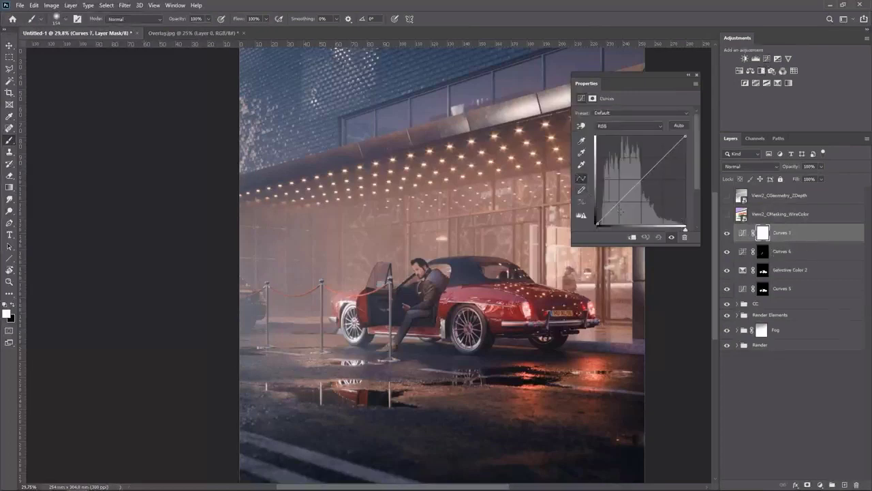
{"action": "left_click", "coordinate": [616, 206]}
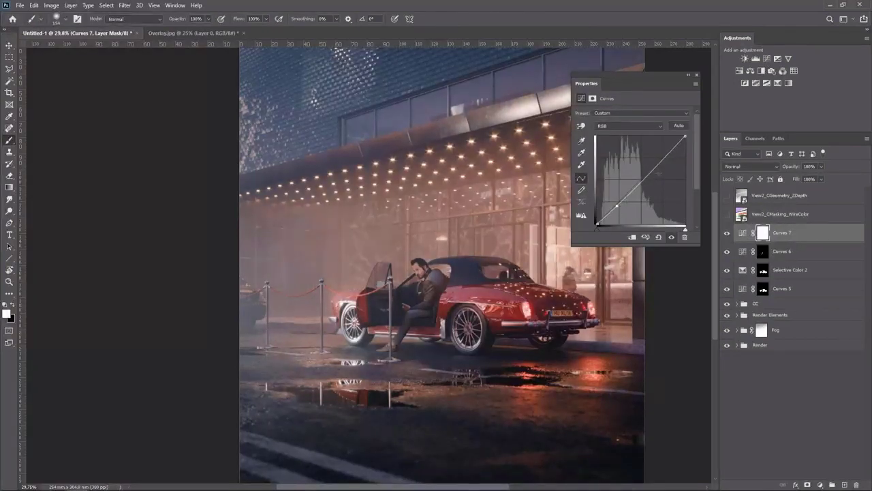
{"action": "left_click_drag", "start_coordinate": [655, 165], "coordinate": [655, 155]}
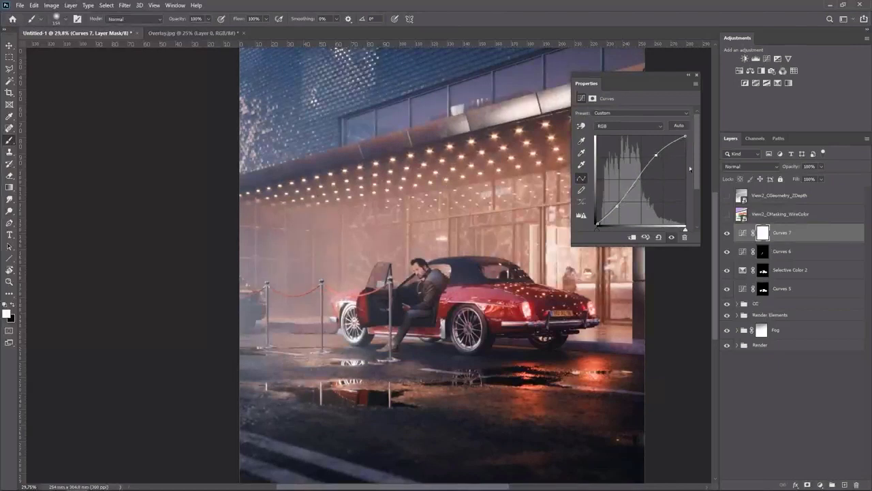
{"action": "left_click", "coordinate": [727, 234]}
{"action": "left_click", "coordinate": [727, 233]}
{"action": "left_click_drag", "start_coordinate": [616, 206], "coordinate": [618, 202]}
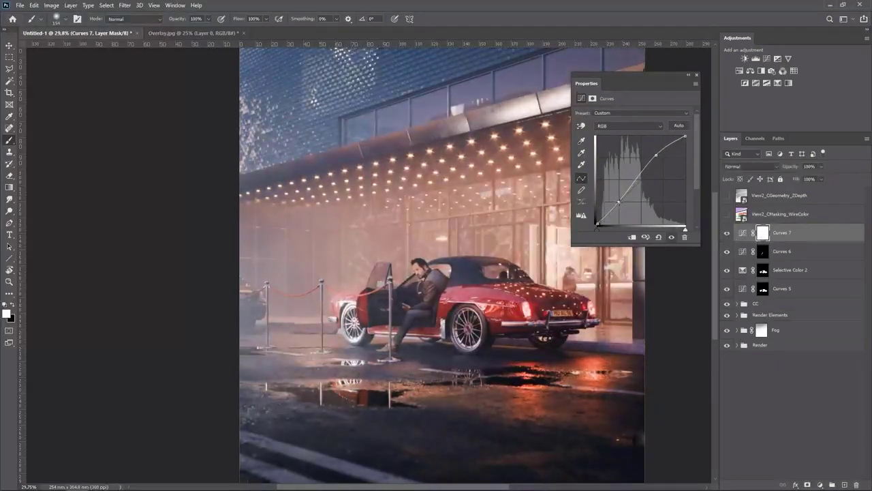
Invert the new Curves mask and paint it in at about 31% brush opacity over the man's jacket shoulder
{"action": "key", "text": "ctrl+i"}
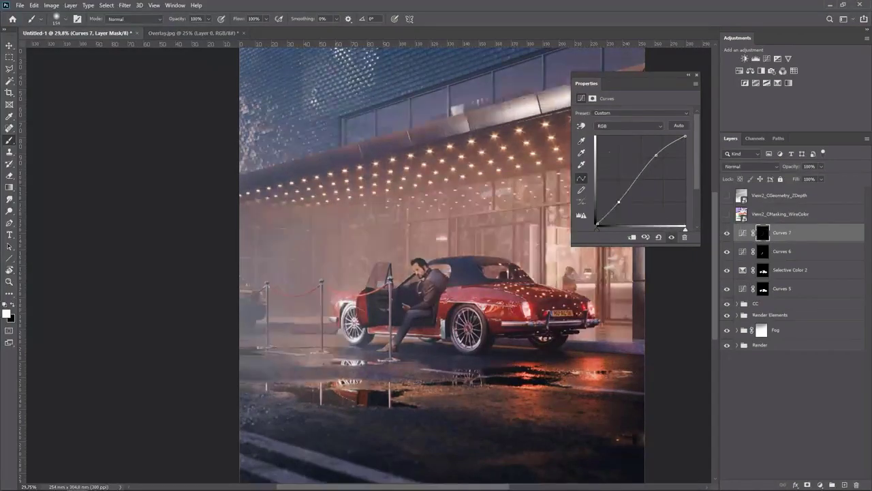
{"action": "left_click", "coordinate": [208, 19]}
{"action": "left_click_drag", "start_coordinate": [209, 29], "coordinate": [179, 30]}
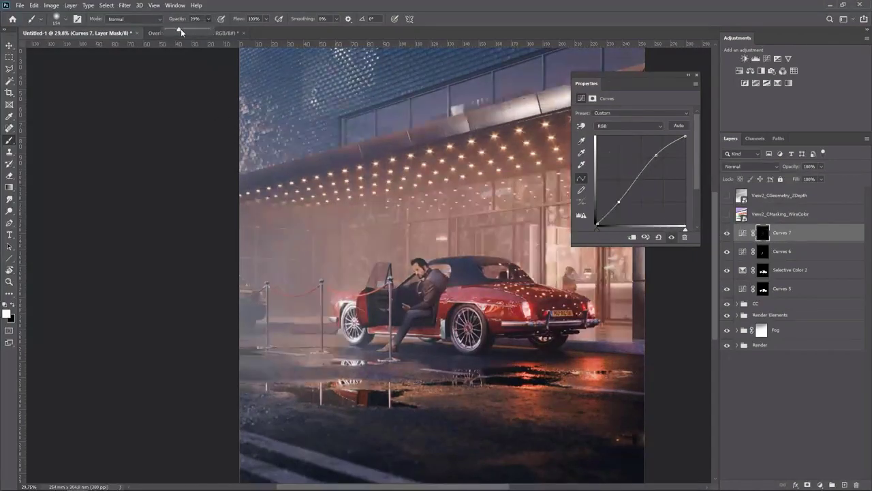
{"action": "scroll", "coordinate": [451, 316], "scroll_direction": "up", "scroll_amount": 8}
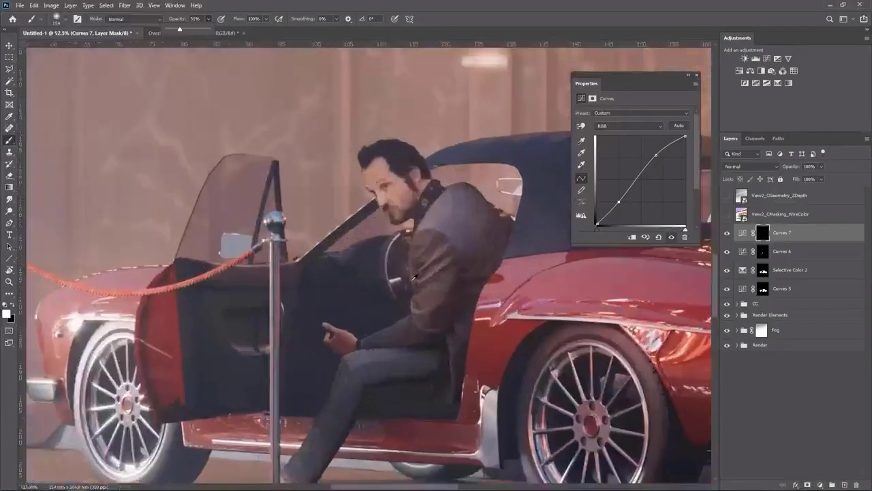
{"action": "mouse_move", "coordinate": [432, 279]}
{"action": "left_mouse_down"}
{"action": "mouse_move", "coordinate": [380, 288]}
{"action": "mouse_move", "coordinate": [437, 279]}
{"action": "left_mouse_up"}
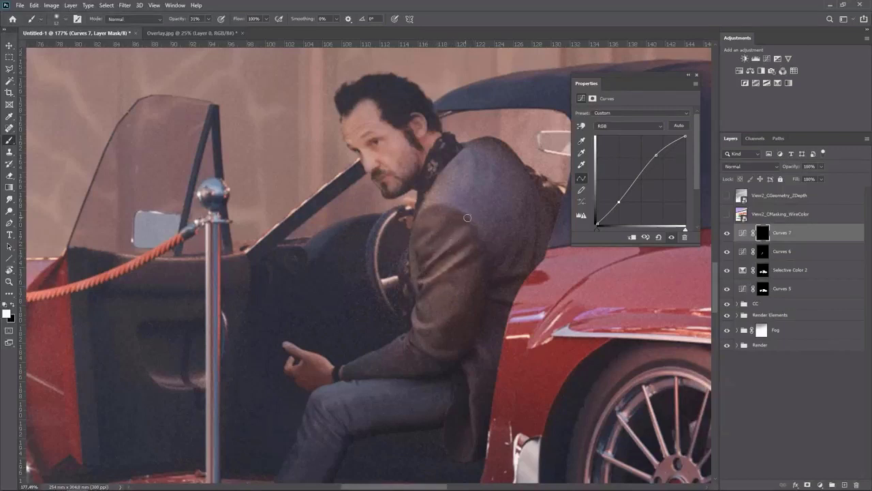
Toggle the jacket Curves layer to compare the brightened result across the image
{"action": "scroll", "coordinate": [467, 217], "scroll_direction": "down", "scroll_amount": 2}
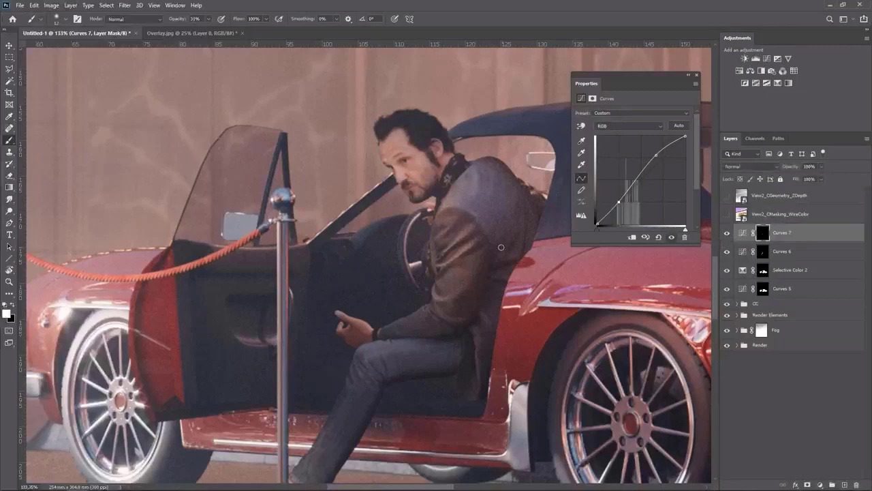
{"action": "scroll", "coordinate": [501, 247], "scroll_direction": "down", "scroll_amount": 2}
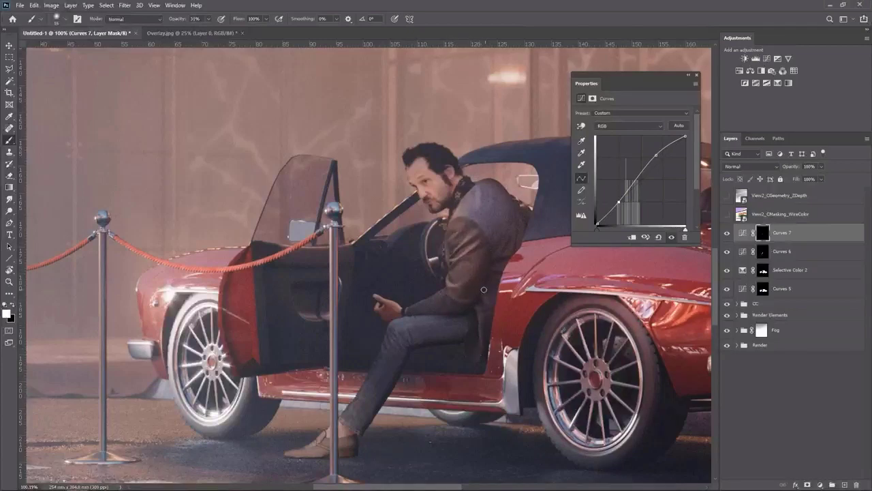
{"action": "scroll", "coordinate": [503, 289], "scroll_direction": "down", "scroll_amount": 5}
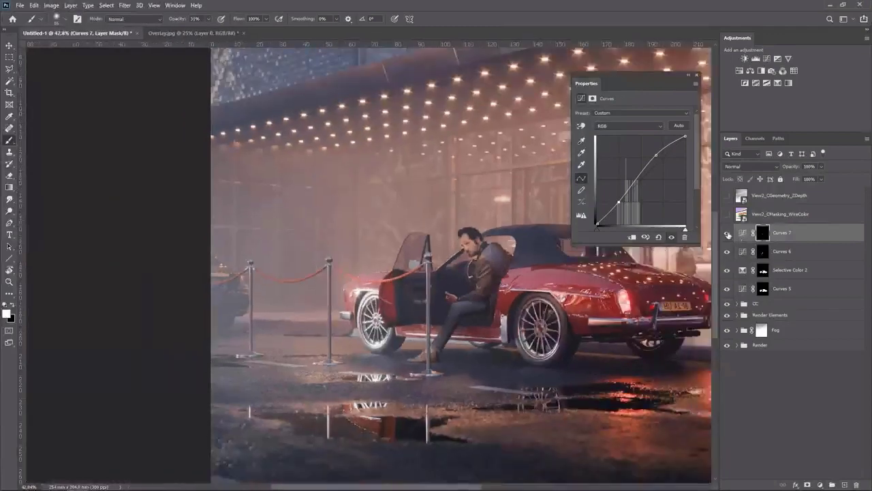
{"action": "left_click", "coordinate": [727, 233]}
{"action": "scroll", "coordinate": [440, 272], "scroll_direction": "down", "scroll_amount": 3}
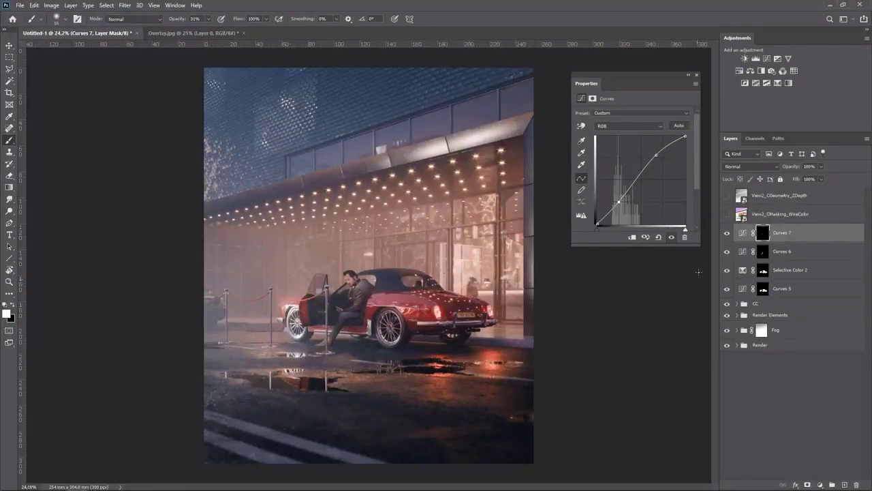
Select the road markings with the Magic Wand, sampling all layers
{"action": "left_click", "coordinate": [726, 216]}
{"action": "left_click", "coordinate": [727, 215]}
{"action": "key", "text": "w"}
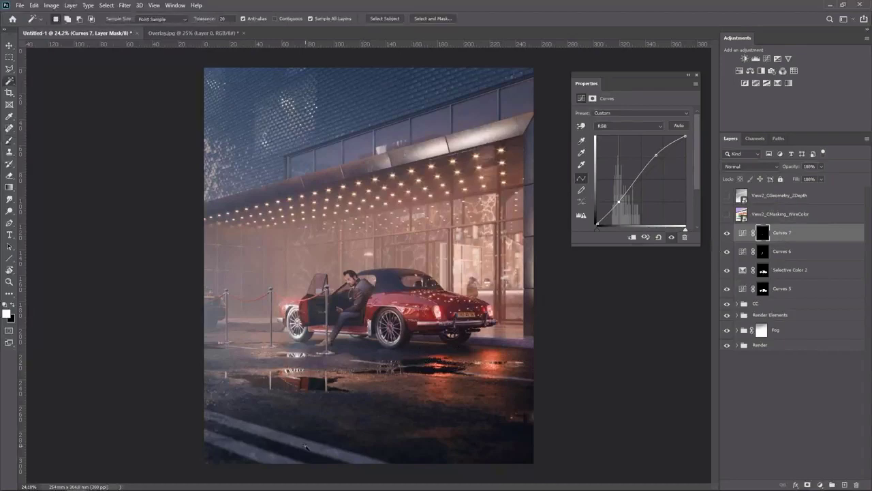
{"action": "left_click", "coordinate": [306, 447]}
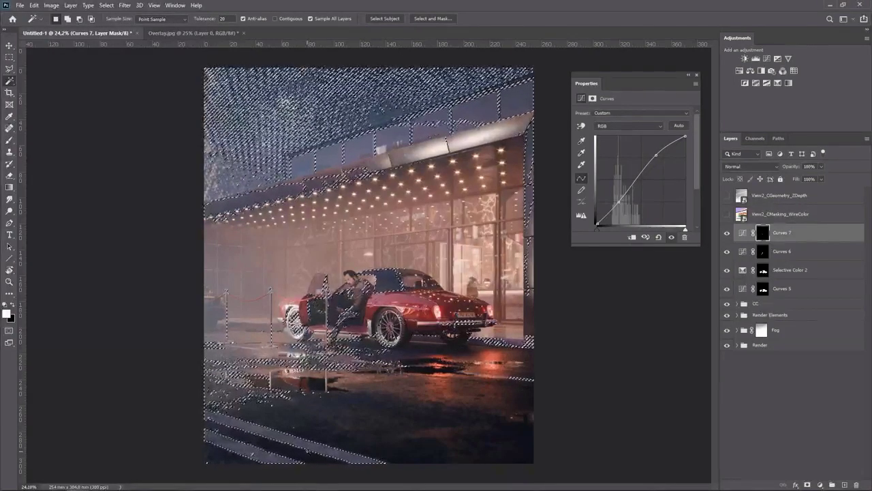
In Quick Mask, paint at 100% opacity over everything except the lower road stripes to restrict the selection to them
{"action": "key", "text": "q"}
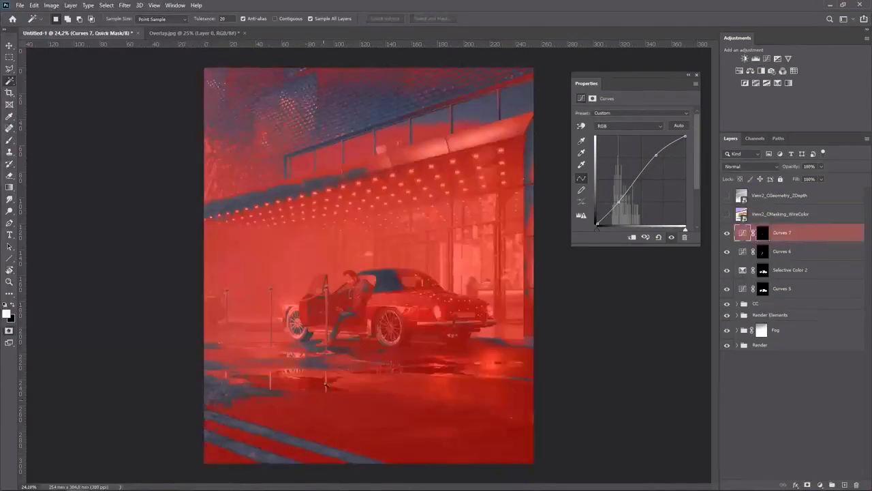
{"action": "key", "text": "b"}
{"action": "key", "text": "x"}
{"action": "key", "text": "x"}
{"action": "key", "text": "x"}
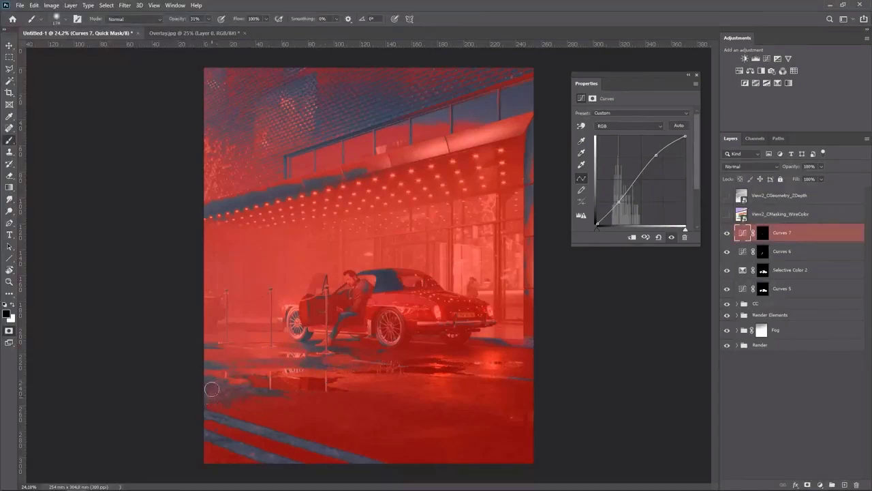
{"action": "left_click", "coordinate": [208, 21]}
{"action": "left_click_drag", "start_coordinate": [207, 28], "coordinate": [327, 33]}
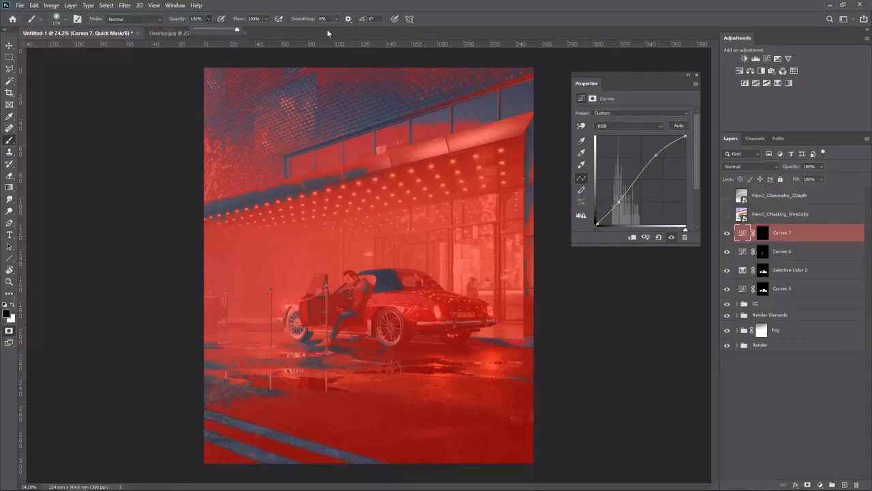
{"action": "left_click", "coordinate": [222, 394]}
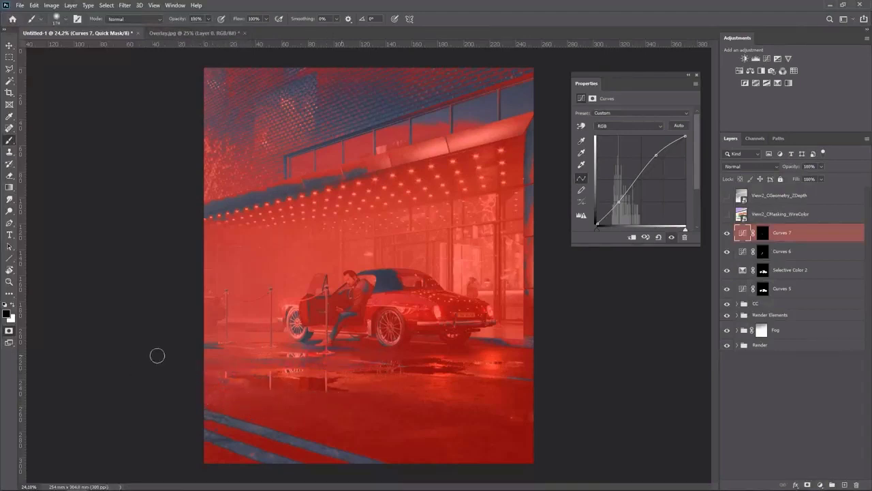
{"action": "left_click_drag", "start_coordinate": [177, 345], "coordinate": [498, 340]}
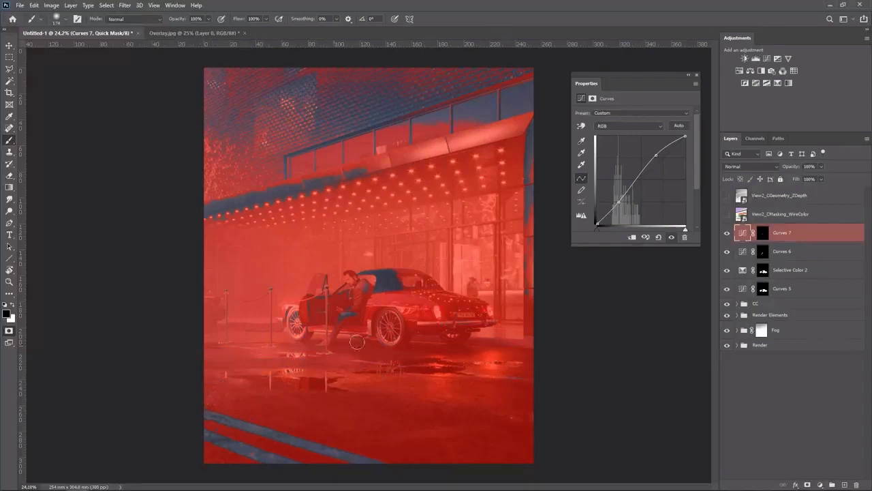
{"action": "key", "text": "bracketright"}
{"action": "key", "text": "bracketright"}
{"action": "key", "text": "bracketright"}
{"action": "key", "text": "bracketright"}
{"action": "key", "text": "bracketright"}
{"action": "key", "text": "bracketright"}
{"action": "key", "text": "bracketright"}
{"action": "key", "text": "bracketright"}
{"action": "mouse_move", "coordinate": [265, 275]}
{"action": "left_mouse_down"}
{"action": "mouse_move", "coordinate": [472, 256]}
{"action": "mouse_move", "coordinate": [151, 231]}
{"action": "mouse_move", "coordinate": [157, 175]}
{"action": "mouse_move", "coordinate": [351, 113]}
{"action": "mouse_move", "coordinate": [120, 107]}
{"action": "mouse_move", "coordinate": [450, 88]}
{"action": "left_mouse_up"}
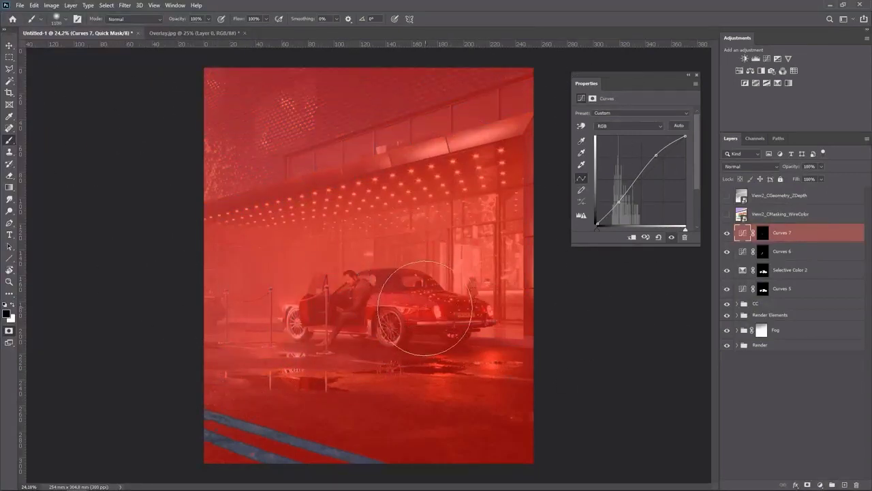
{"action": "left_click_drag", "start_coordinate": [208, 453], "coordinate": [156, 461]}
{"action": "mouse_move", "coordinate": [219, 432]}
{"action": "left_mouse_down"}
{"action": "mouse_move", "coordinate": [206, 435]}
{"action": "mouse_move", "coordinate": [219, 430]}
{"action": "left_mouse_up"}
{"action": "key", "text": "q"}
Add a Curves adjustment masked to the road stripes and pull the curve down slightly to darken them
{"action": "scroll", "coordinate": [293, 419], "scroll_direction": "up", "scroll_amount": 3}
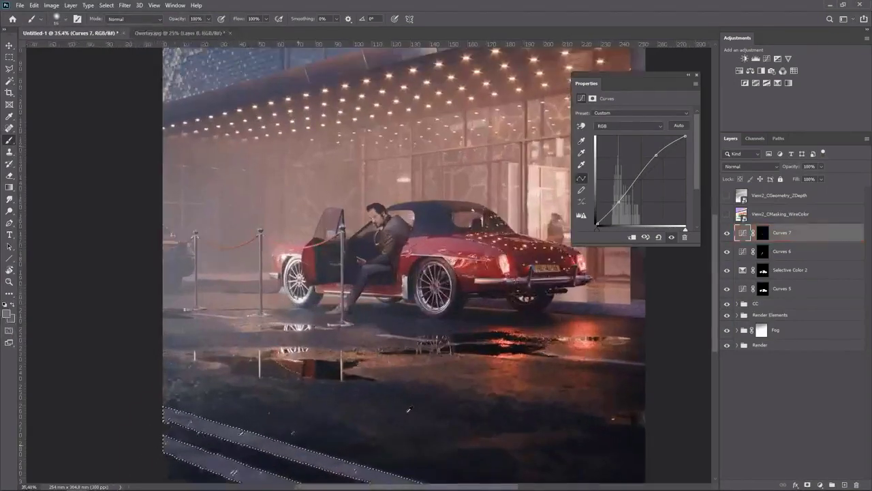
{"action": "left_click", "coordinate": [766, 59]}
{"action": "left_click_drag", "start_coordinate": [622, 198], "coordinate": [622, 205]}
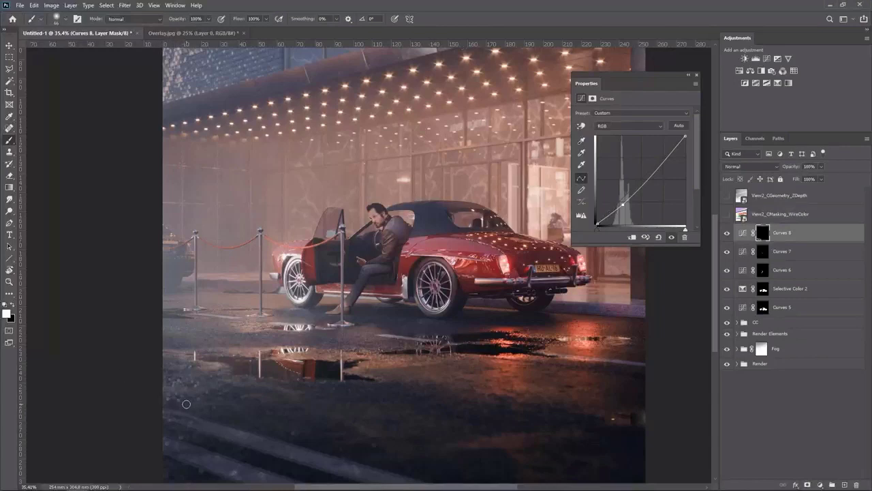
{"action": "key", "text": "x"}
{"action": "scroll", "coordinate": [436, 403], "scroll_direction": "down", "scroll_amount": 2}
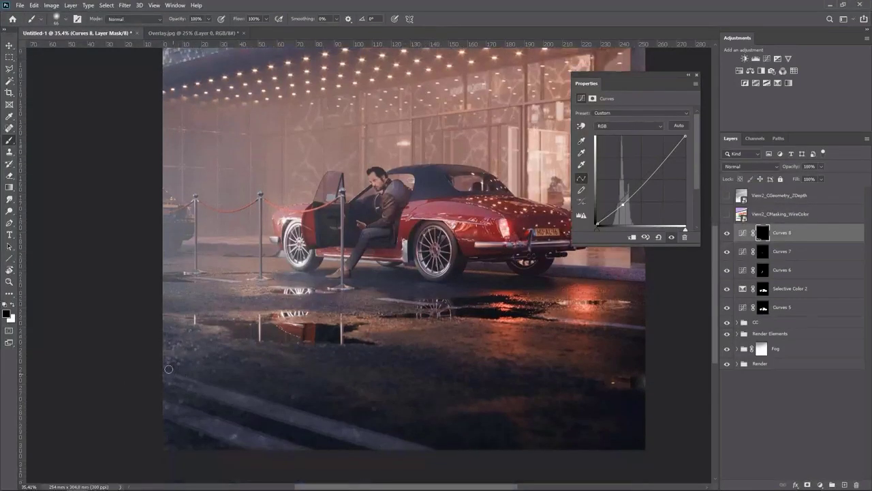
{"action": "key", "text": "x"}
{"action": "key", "text": "x"}
{"action": "scroll", "coordinate": [403, 392], "scroll_direction": "down", "scroll_amount": 3}
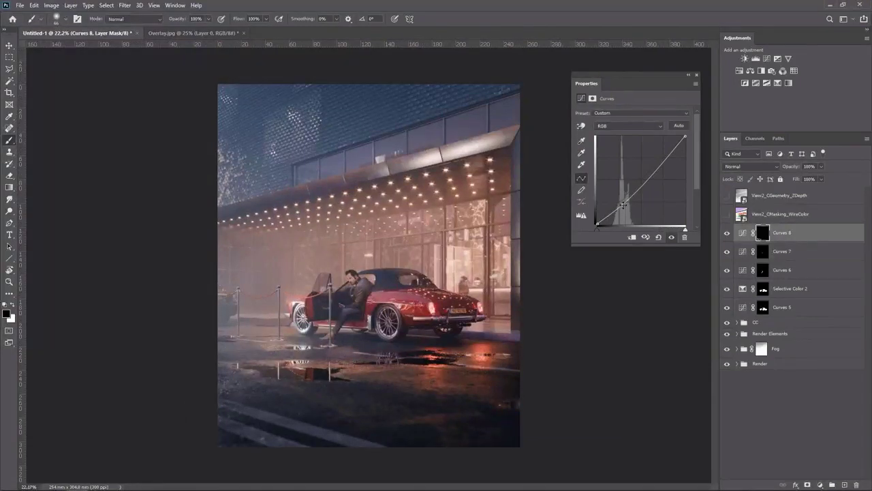
{"action": "left_click_drag", "start_coordinate": [623, 203], "coordinate": [622, 206]}
Add a Hue/Saturation adjustment for the stripes with Saturation set to -40
{"action": "left_click", "coordinate": [762, 232], "text": "ctrl"}
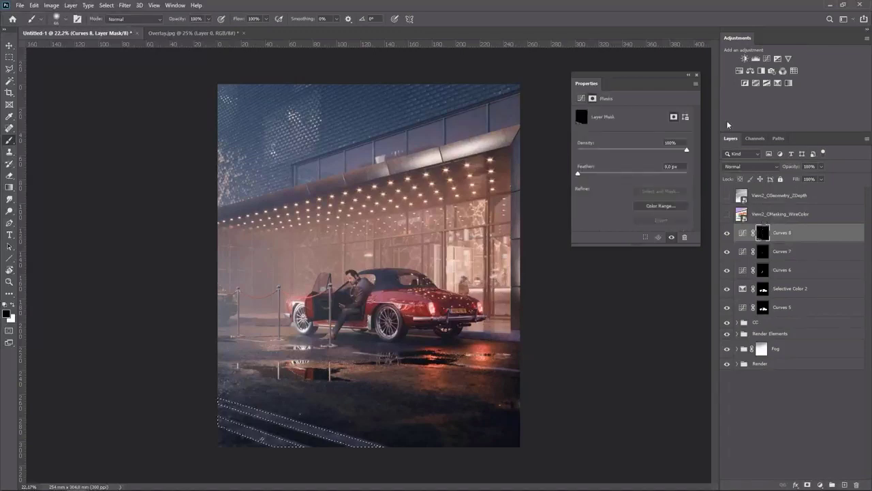
{"action": "left_click", "coordinate": [739, 71]}
{"action": "left_click_drag", "start_coordinate": [607, 166], "coordinate": [605, 166]}
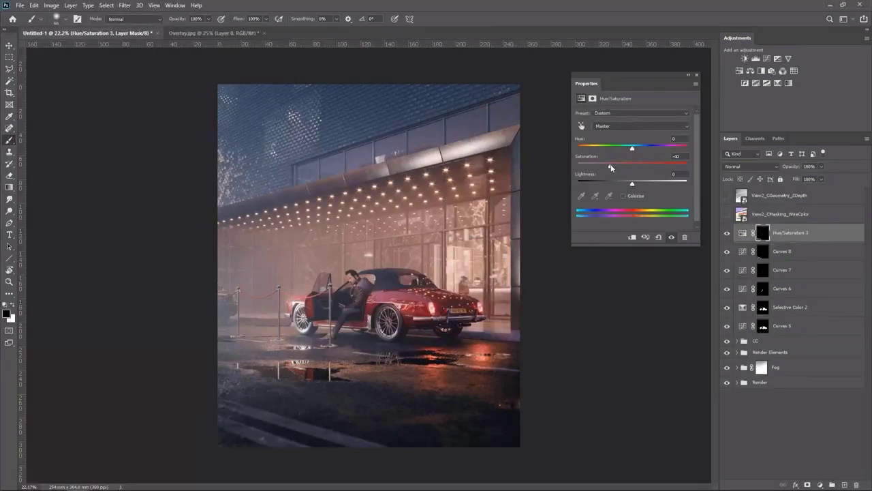
{"action": "left_click", "coordinate": [696, 75]}
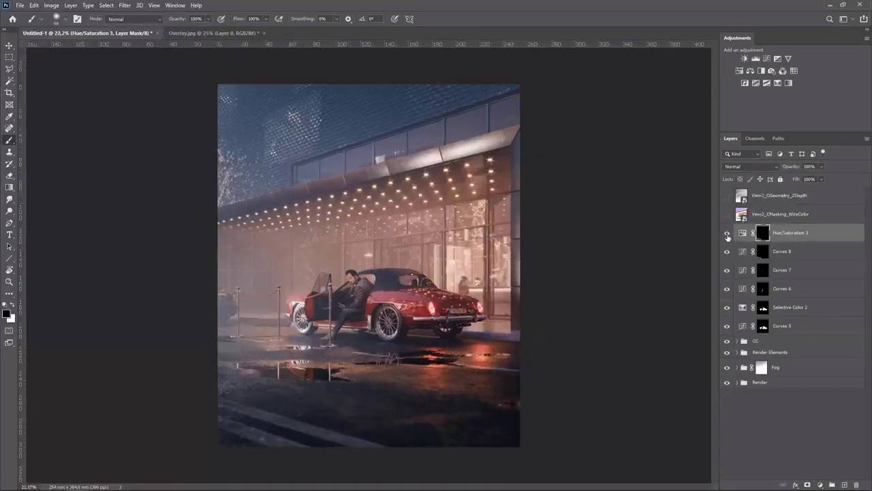
Group the adjustment layers from Curves 5 to Hue/Saturation 3, name the group Deetails, and toggle it to compare
{"action": "left_click", "coordinate": [783, 326]}
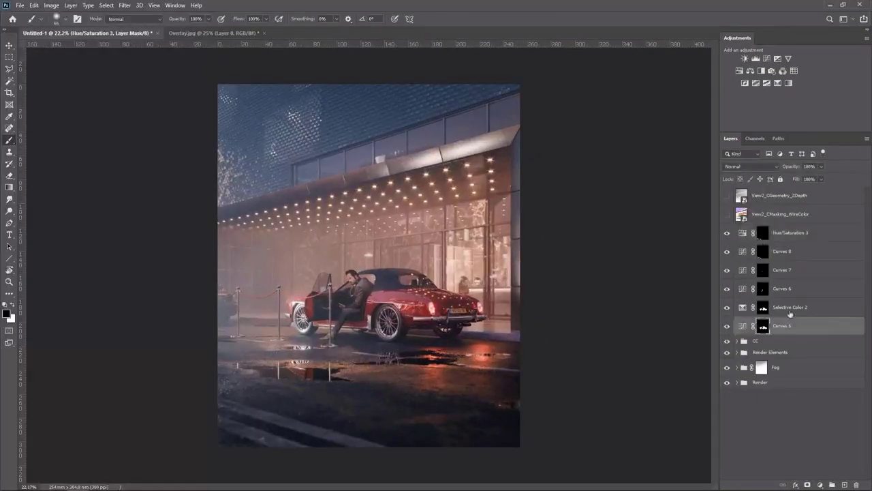
{"action": "left_click", "coordinate": [796, 233], "text": "shift"}
{"action": "key", "text": "ctrl+g"}
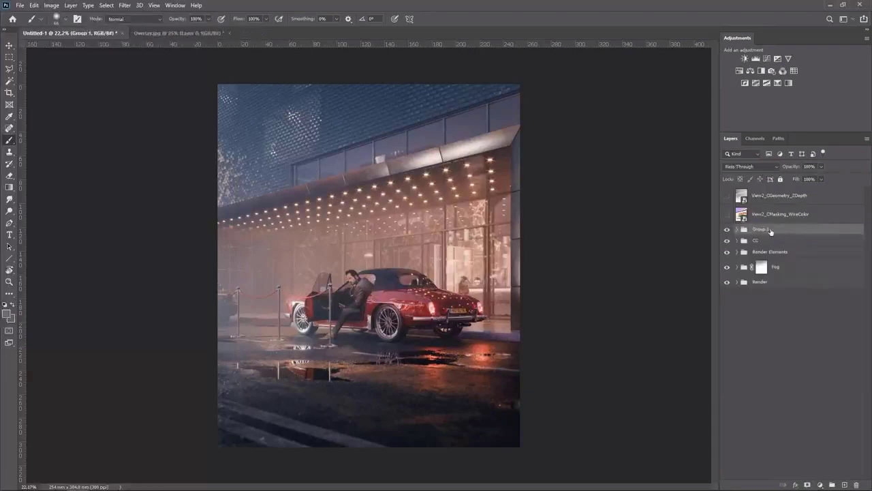
{"action": "double_click", "coordinate": [760, 230]}
{"action": "type", "text": "Deetails"}
{"action": "key", "text": "Return"}
{"action": "left_click", "coordinate": [726, 229]}
{"action": "left_click", "coordinate": [726, 230]}
Paste the Overlay.jpg image into the composite as a new layer and set its blend mode to Screen
{"action": "left_click", "coordinate": [165, 34]}
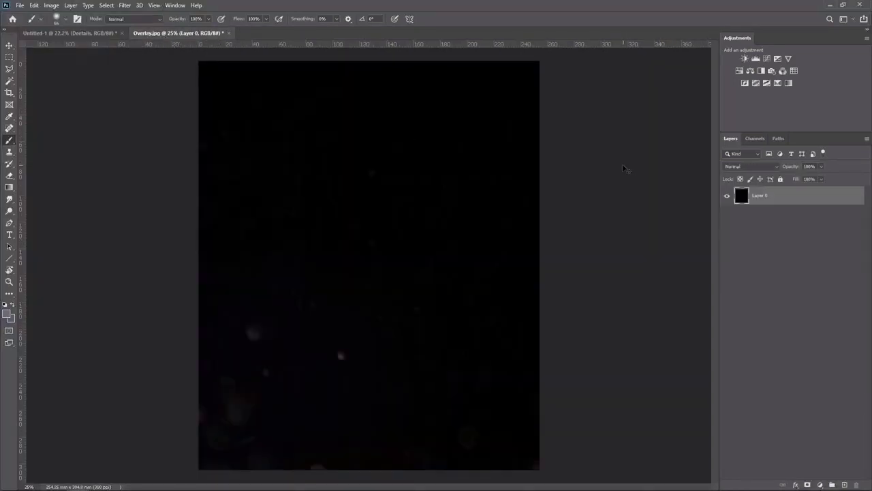
{"action": "left_click", "coordinate": [113, 32]}
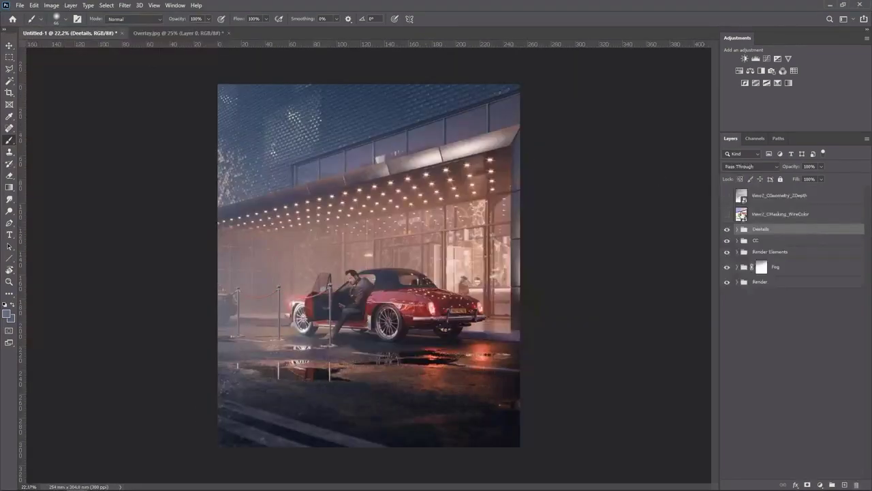
{"action": "key", "text": "ctrl+v"}
{"action": "left_click", "coordinate": [746, 168]}
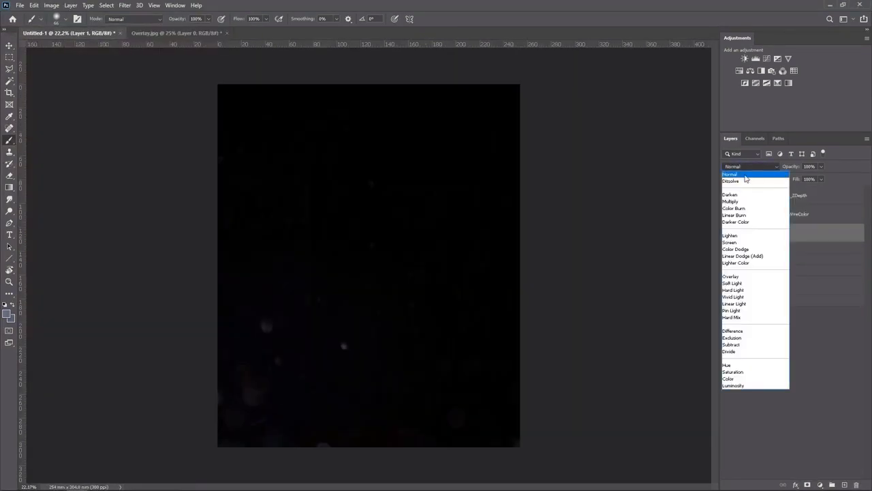
{"action": "left_click", "coordinate": [735, 242]}
{"action": "left_click", "coordinate": [726, 234]}
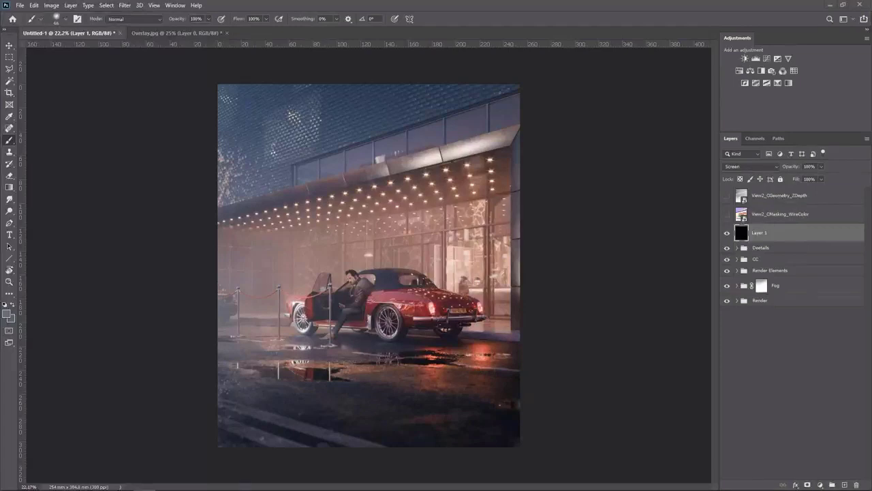
Place the lens flare image into the composite as a new layer and set its blend mode to Screen
{"action": "left_click_drag", "start_coordinate": [871, 218], "coordinate": [419, 213]}
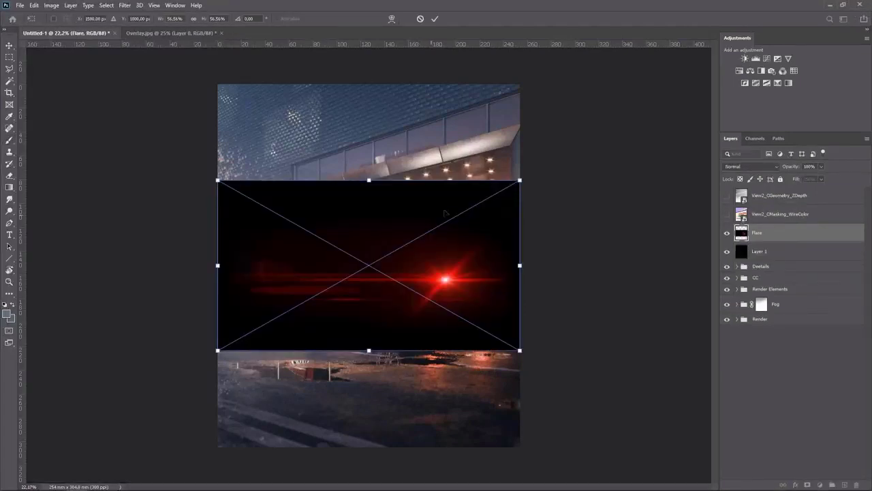
{"action": "left_click", "coordinate": [435, 19]}
{"action": "left_click", "coordinate": [750, 167]}
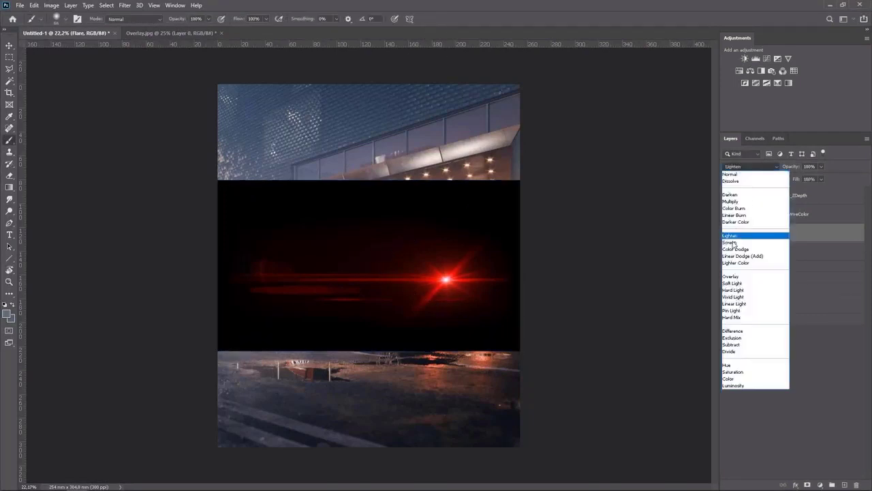
{"action": "left_click", "coordinate": [729, 242]}
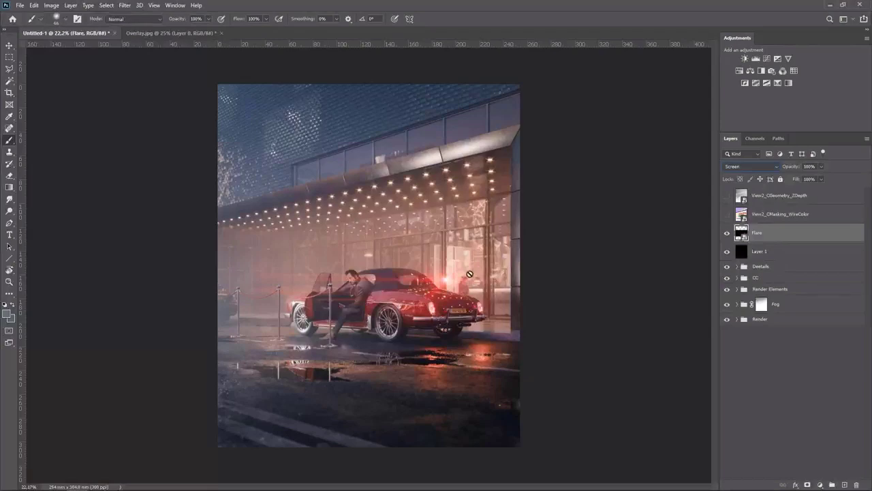
Scale the flare down and position it over the car's near tail light
{"action": "key", "text": "v"}
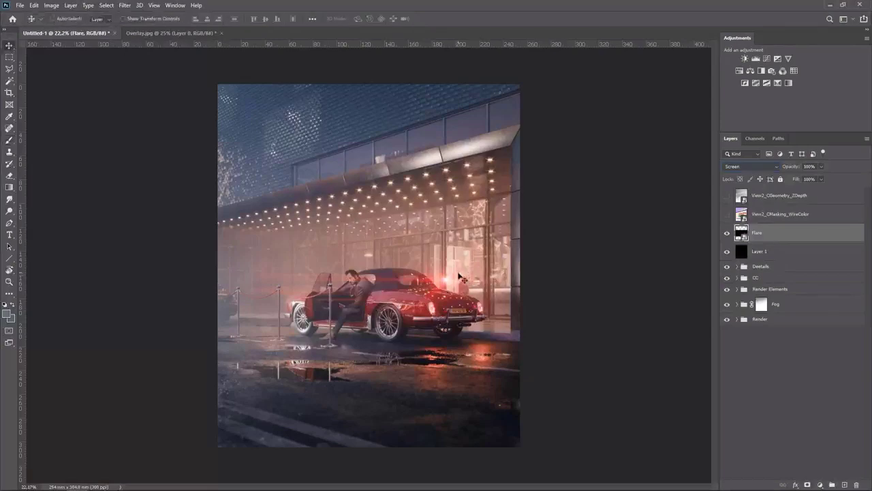
{"action": "scroll", "coordinate": [459, 276], "scroll_direction": "up", "scroll_amount": 5}
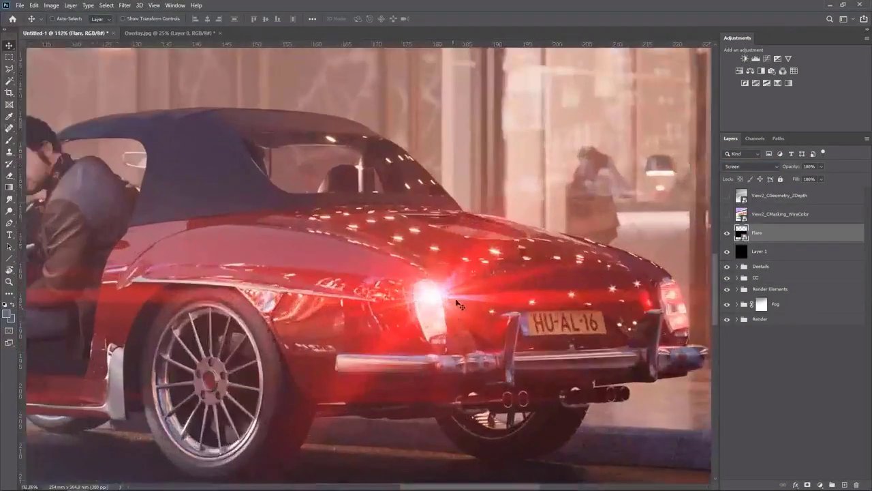
{"action": "mouse_move", "coordinate": [457, 302]}
{"action": "left_mouse_down"}
{"action": "mouse_move", "coordinate": [470, 317]}
{"action": "mouse_move", "coordinate": [467, 331]}
{"action": "mouse_move", "coordinate": [456, 303]}
{"action": "left_mouse_up"}
{"action": "scroll", "coordinate": [457, 305], "scroll_direction": "down", "scroll_amount": 2}
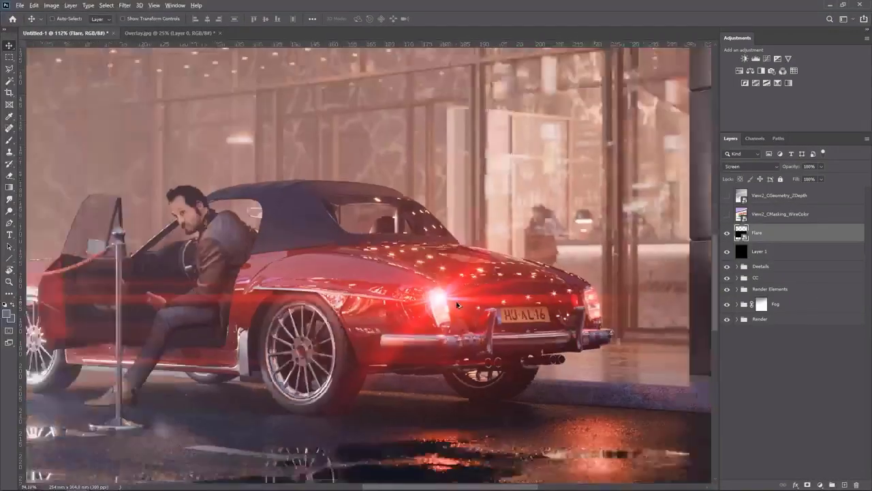
{"action": "scroll", "coordinate": [457, 305], "scroll_direction": "down", "scroll_amount": 5}
{"action": "key", "text": "ctrl+0"}
{"action": "key", "text": "ctrl+t"}
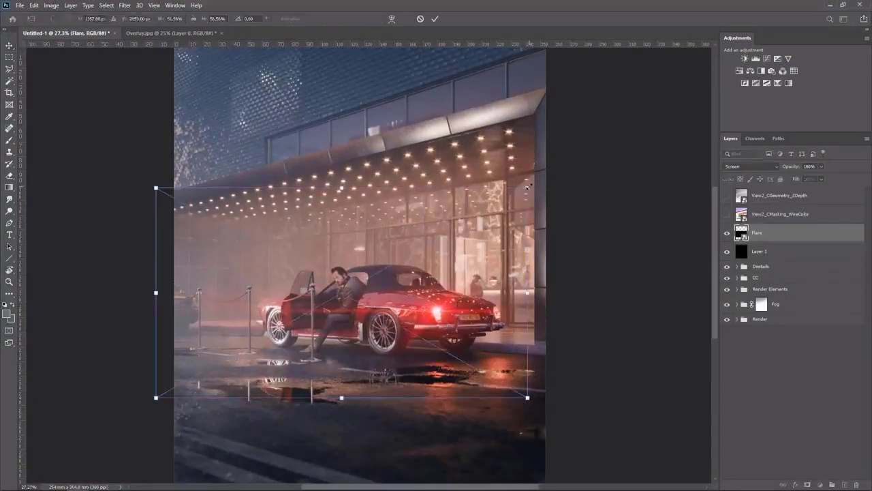
{"action": "left_click_drag", "start_coordinate": [529, 185], "coordinate": [477, 216]}
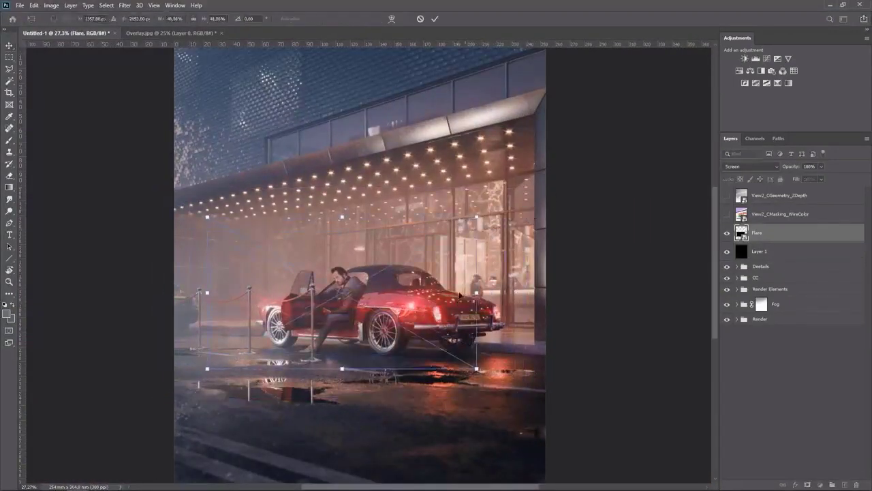
{"action": "scroll", "coordinate": [460, 294], "scroll_direction": "up", "scroll_amount": 5}
{"action": "left_click_drag", "start_coordinate": [451, 286], "coordinate": [507, 298]}
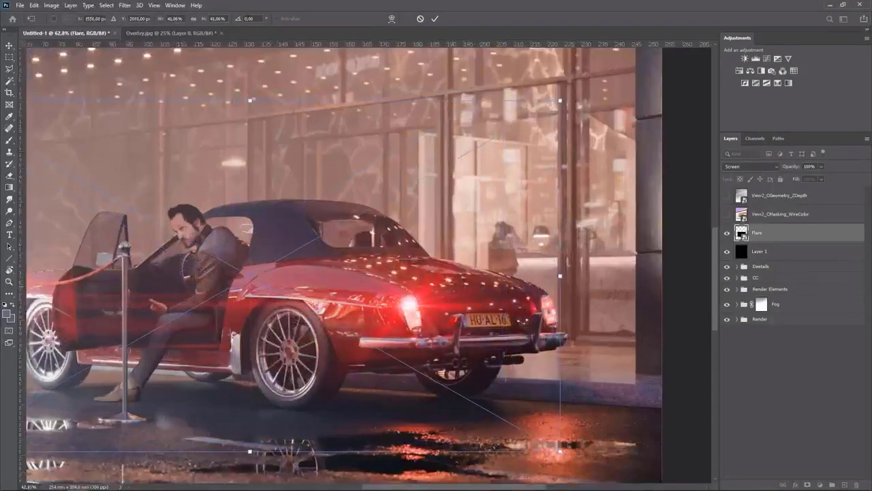
{"action": "left_click", "coordinate": [435, 19]}
Duplicate the flare onto the far tail light and scale the copy down
{"action": "left_click_drag", "start_coordinate": [433, 278], "coordinate": [570, 278]}
{"action": "key", "text": "ctrl+j"}
{"action": "key", "text": "ctrl+t"}
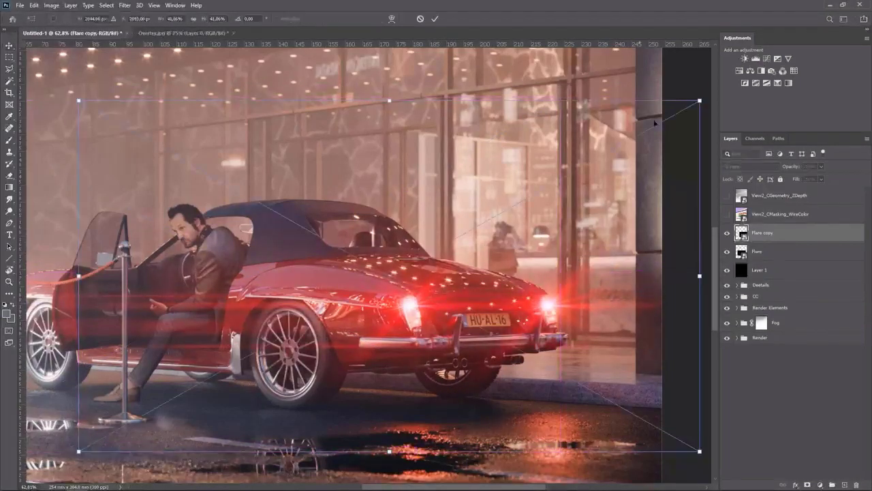
{"action": "left_click_drag", "start_coordinate": [700, 101], "coordinate": [651, 129]}
{"action": "key", "text": "Return"}
Duplicate another smaller flare onto the rear of the car and lower its opacity to 30%
{"action": "left_click_drag", "start_coordinate": [550, 293], "coordinate": [481, 294]}
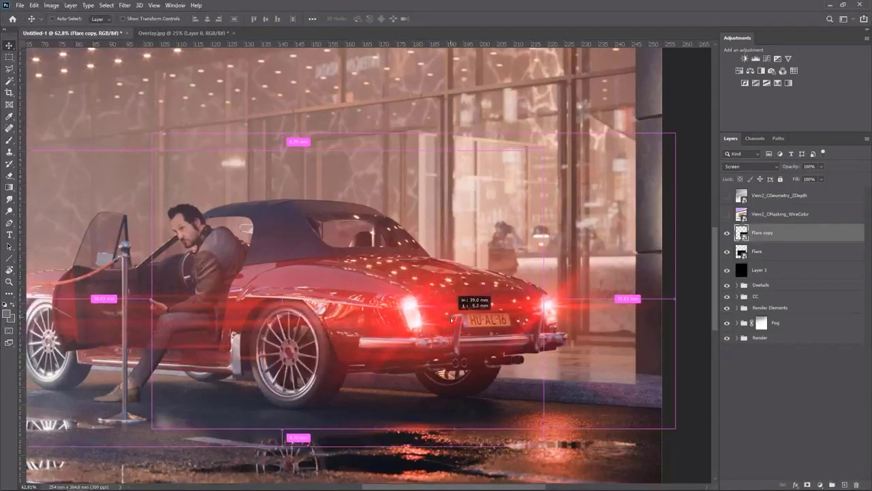
{"action": "key", "text": "ctrl+t"}
{"action": "left_click_drag", "start_coordinate": [505, 172], "coordinate": [470, 205]}
{"action": "left_click", "coordinate": [434, 20]}
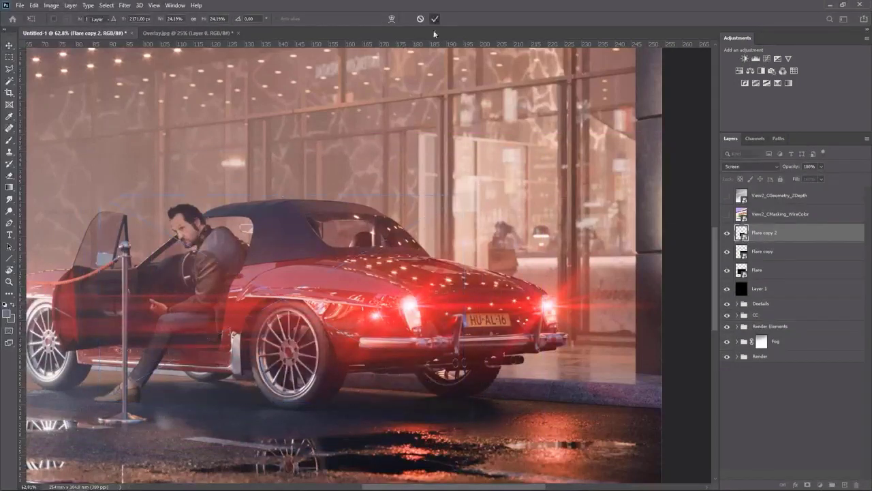
{"action": "left_click_drag", "start_coordinate": [395, 295], "coordinate": [457, 304]}
{"action": "left_click", "coordinate": [822, 168]}
{"action": "left_click_drag", "start_coordinate": [821, 178], "coordinate": [810, 179]}
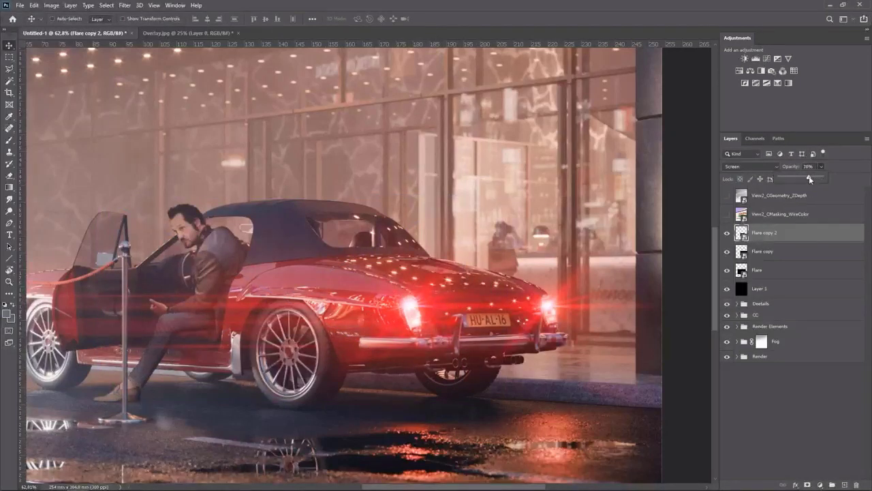
Duplicate a further flare toward the car's rear corner and lower its opacity
{"action": "left_click", "coordinate": [469, 309]}
{"action": "left_click_drag", "start_coordinate": [470, 309], "coordinate": [613, 302]}
{"action": "left_click", "coordinate": [821, 167]}
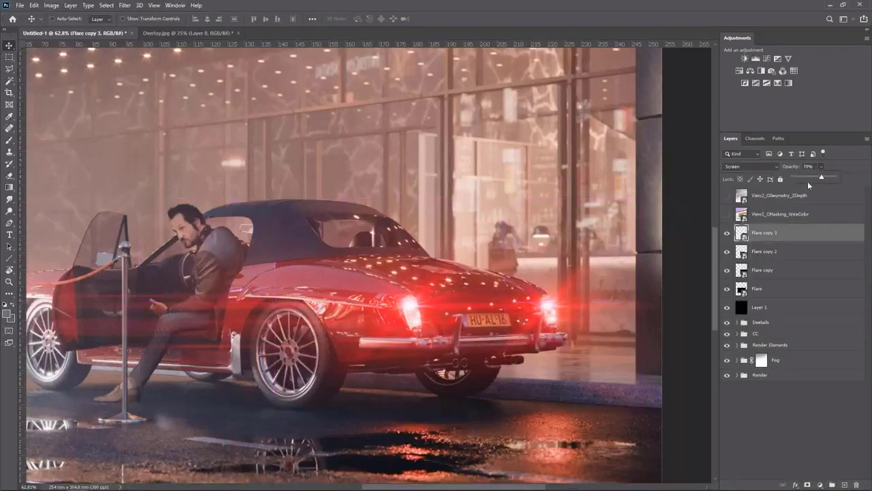
{"action": "left_click_drag", "start_coordinate": [812, 179], "coordinate": [811, 178]}
Group all four flare layers together and toggle the group's visibility to compare
{"action": "scroll", "coordinate": [594, 255], "scroll_direction": "down", "scroll_amount": 5}
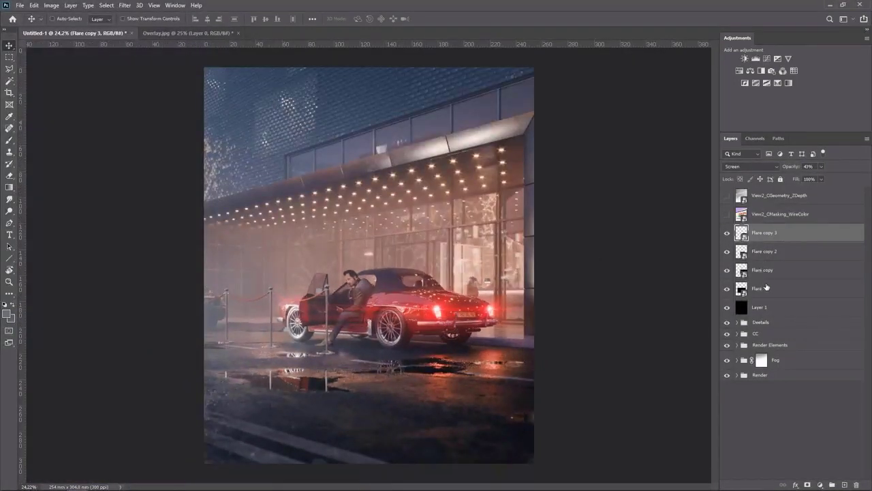
{"action": "left_click", "coordinate": [766, 287], "text": "shift"}
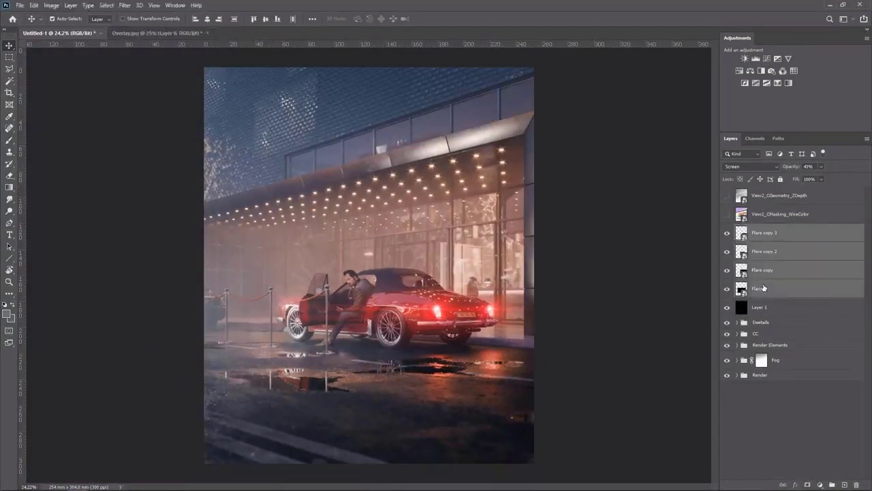
{"action": "key", "text": "ctrl+g"}
{"action": "left_click", "coordinate": [728, 231]}
{"action": "left_click", "coordinate": [728, 230]}
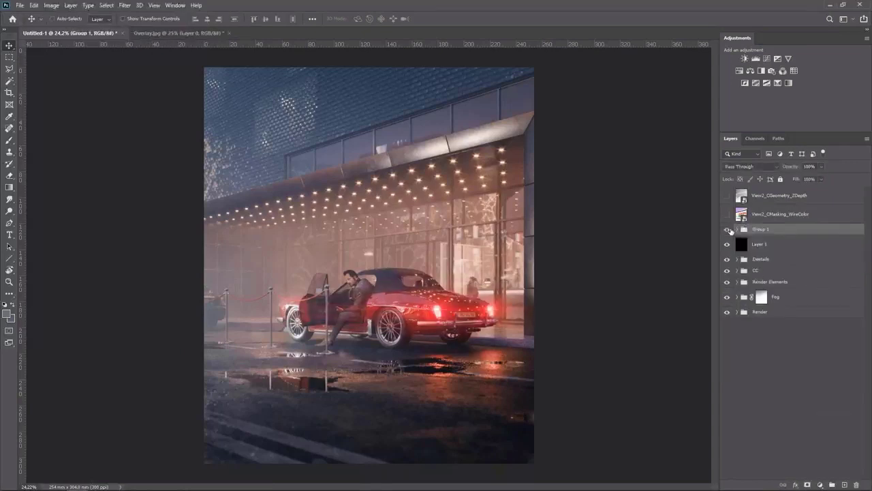
{"action": "scroll", "coordinate": [527, 291], "scroll_direction": "up", "scroll_amount": 3}
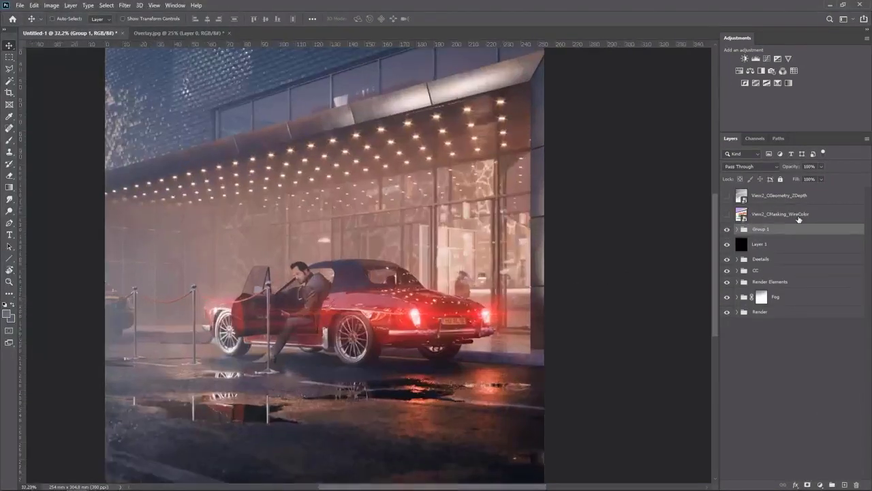
Name the flare group Flares and set its blend mode to Screen
{"action": "double_click", "coordinate": [760, 229]}
{"action": "type", "text": "Flares"}
{"action": "key", "text": "Return"}
{"action": "left_click", "coordinate": [750, 167]}
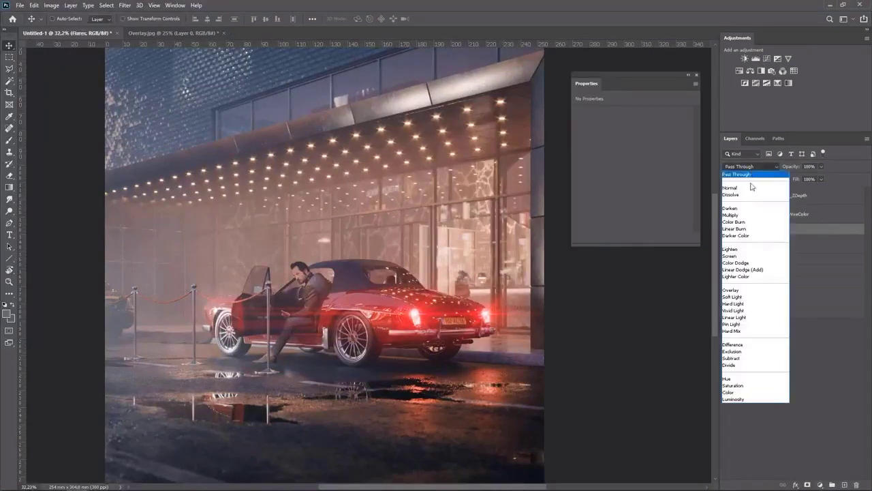
{"action": "left_click", "coordinate": [743, 255]}
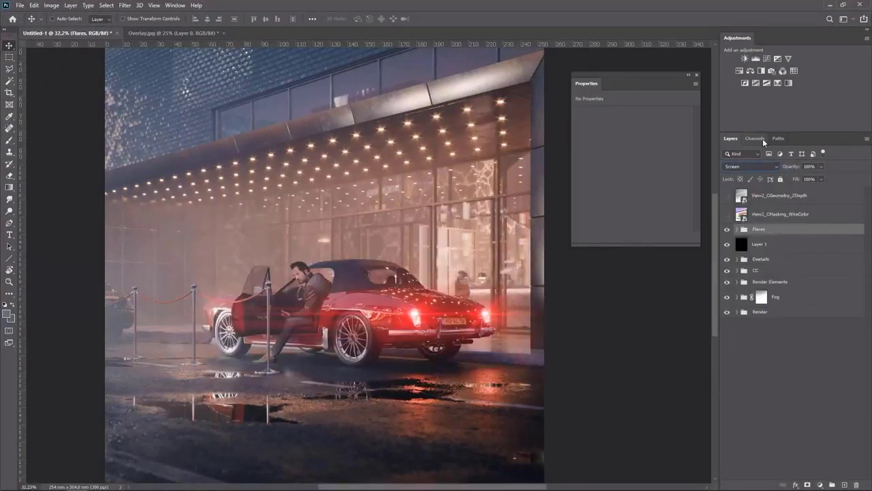
Add a Hue/Saturation adjustment above the flares with Hue +6 and Saturation -32
{"action": "left_click", "coordinate": [739, 70]}
{"action": "left_click", "coordinate": [632, 237]}
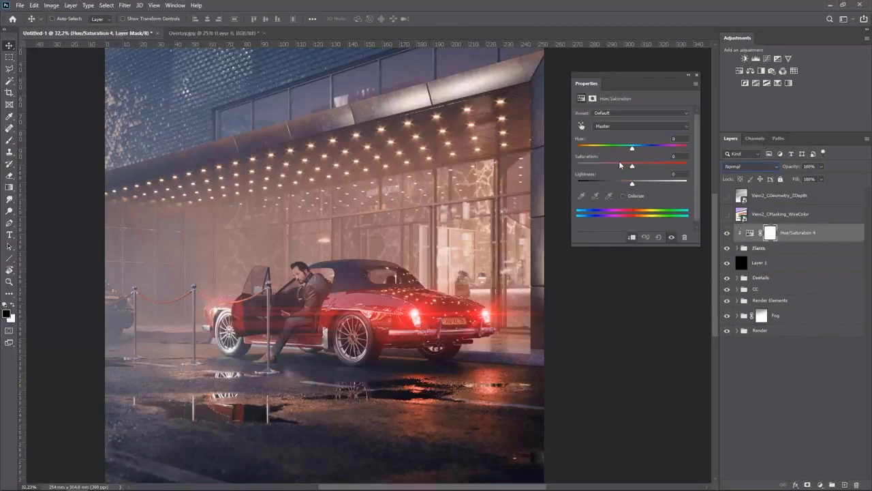
{"action": "left_click_drag", "start_coordinate": [620, 164], "coordinate": [635, 149]}
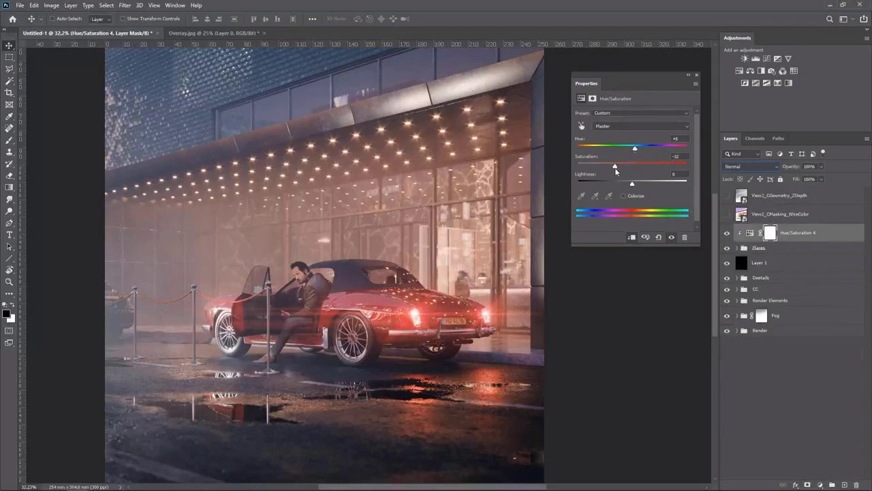
{"action": "left_click", "coordinate": [697, 73]}
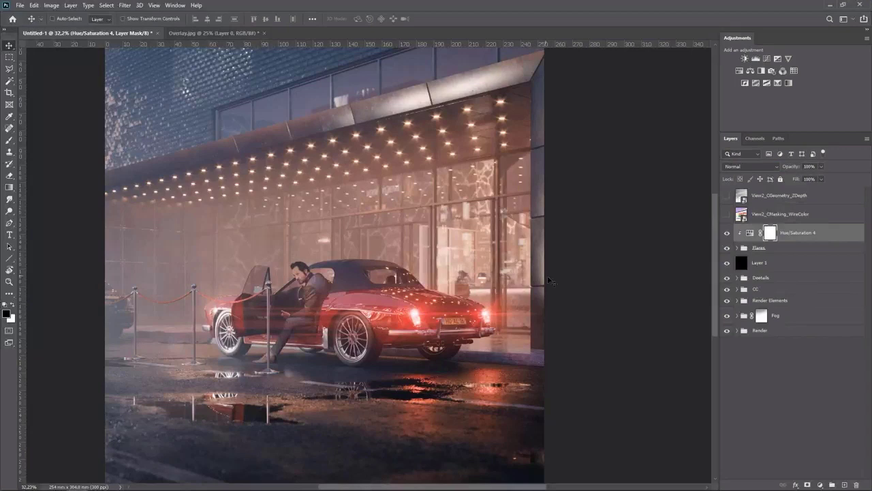
Toggle the visibility of the grading layers and groups to compare the graded image with the raw render
{"action": "scroll", "coordinate": [584, 284], "scroll_direction": "down", "scroll_amount": 3}
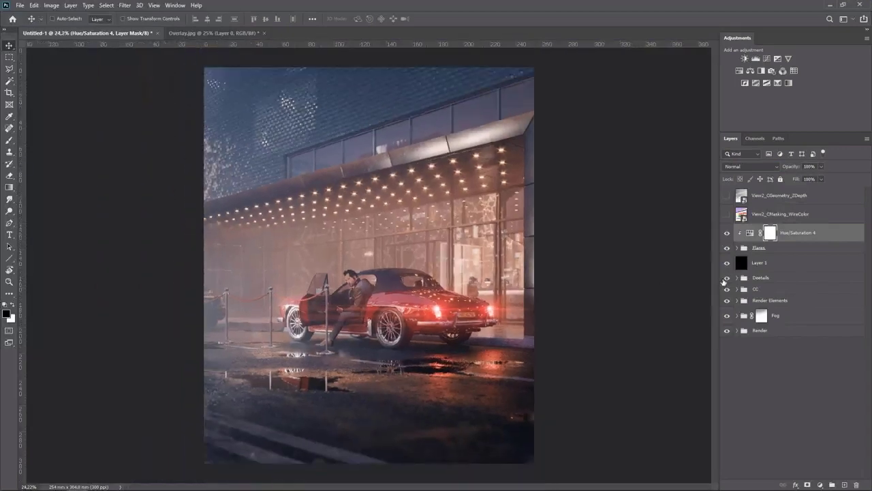
{"action": "left_click", "coordinate": [727, 248]}
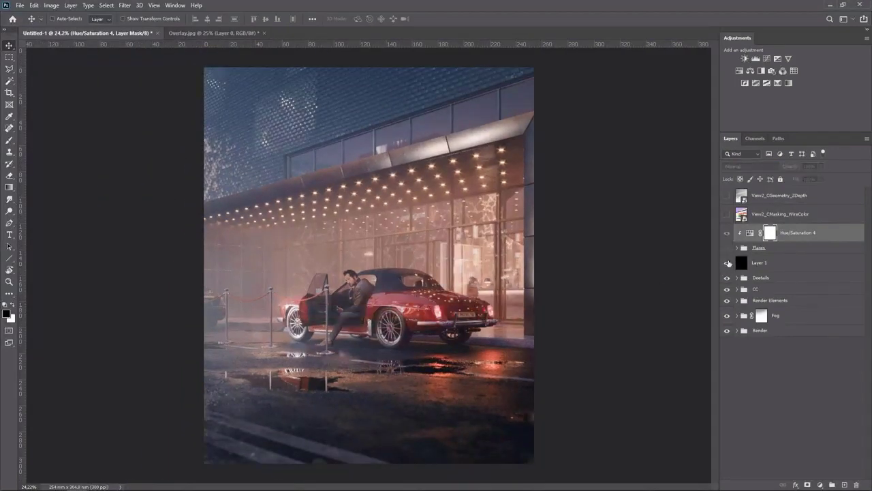
{"action": "left_click_drag", "start_coordinate": [729, 263], "coordinate": [729, 304]}
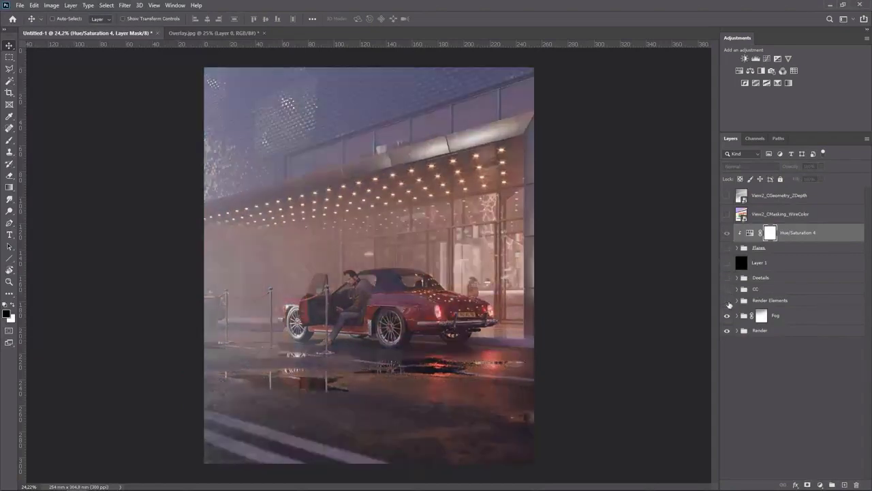
{"action": "left_click", "coordinate": [727, 315]}
{"action": "left_click", "coordinate": [736, 330]}
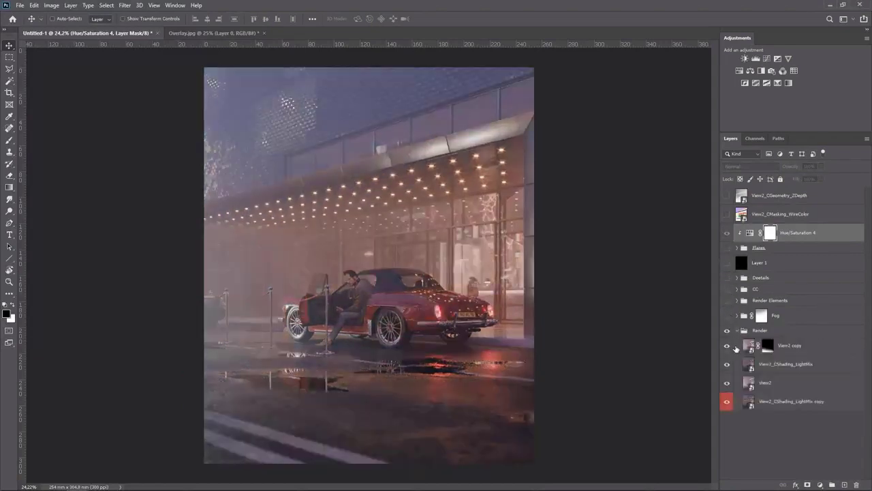
{"action": "mouse_move", "coordinate": [731, 346]}
{"action": "left_mouse_down"}
{"action": "mouse_move", "coordinate": [727, 390]}
{"action": "mouse_move", "coordinate": [728, 351]}
{"action": "left_mouse_up"}
{"action": "left_click", "coordinate": [736, 331]}
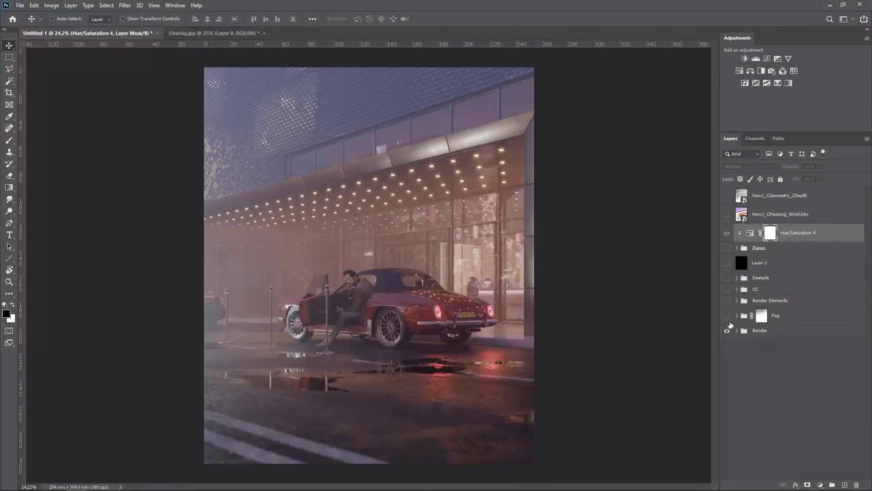
{"action": "left_click_drag", "start_coordinate": [728, 320], "coordinate": [728, 252]}
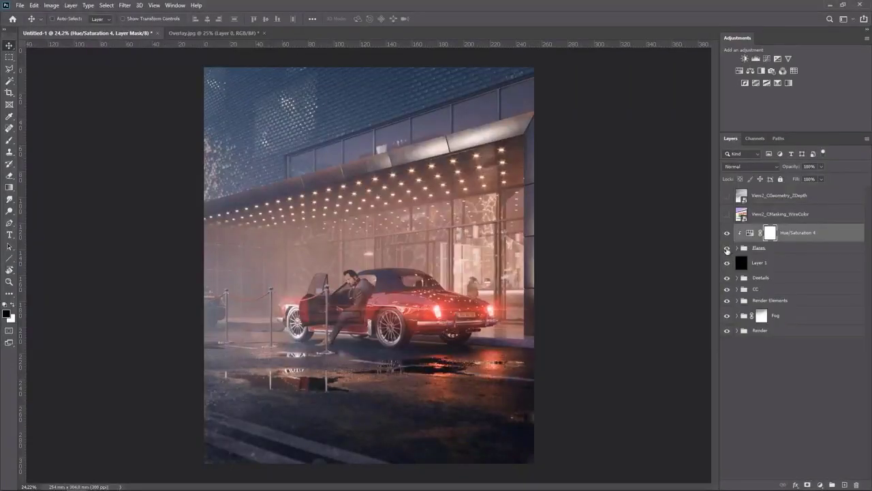
Add a layer mask to the Flares group and paint out flare glow around the open door and bollards
{"action": "left_click", "coordinate": [727, 250]}
{"action": "left_click", "coordinate": [727, 249]}
{"action": "left_click", "coordinate": [757, 250]}
{"action": "left_click", "coordinate": [804, 485]}
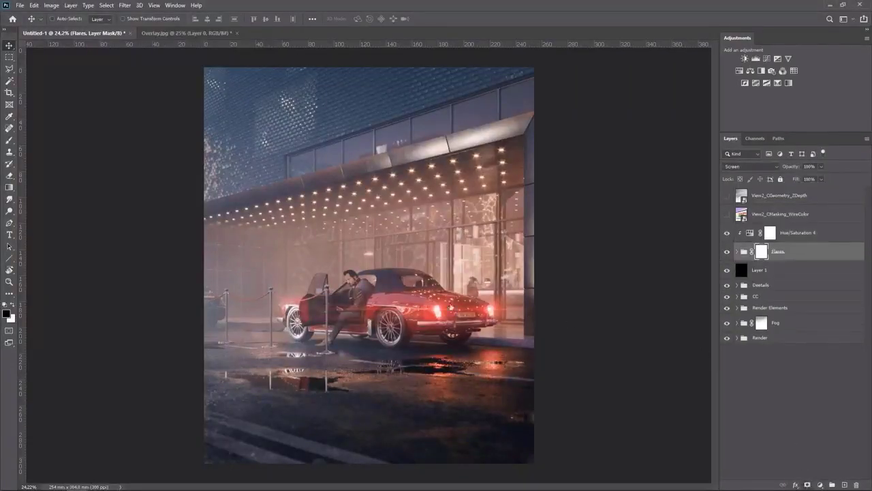
{"action": "key", "text": "b"}
{"action": "left_click_drag", "start_coordinate": [351, 320], "coordinate": [412, 322]}
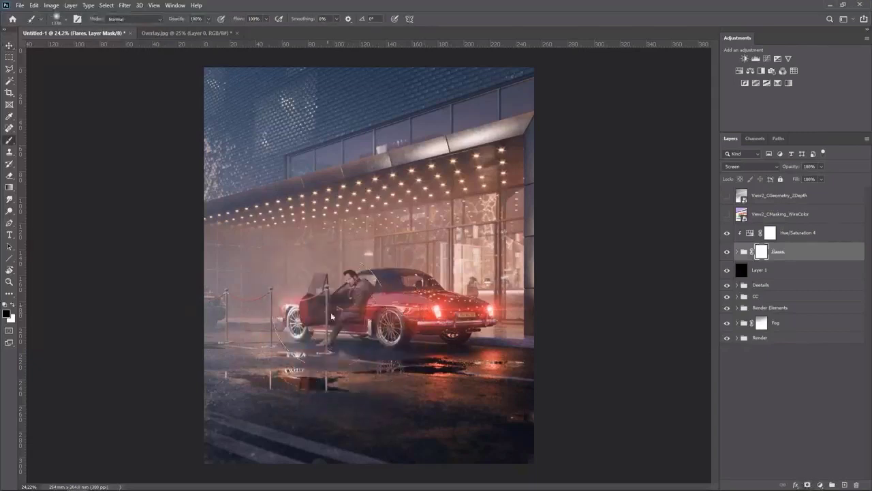
{"action": "mouse_move", "coordinate": [261, 325]}
{"action": "left_mouse_down"}
{"action": "mouse_move", "coordinate": [274, 331]}
{"action": "mouse_move", "coordinate": [250, 332]}
{"action": "left_mouse_up"}
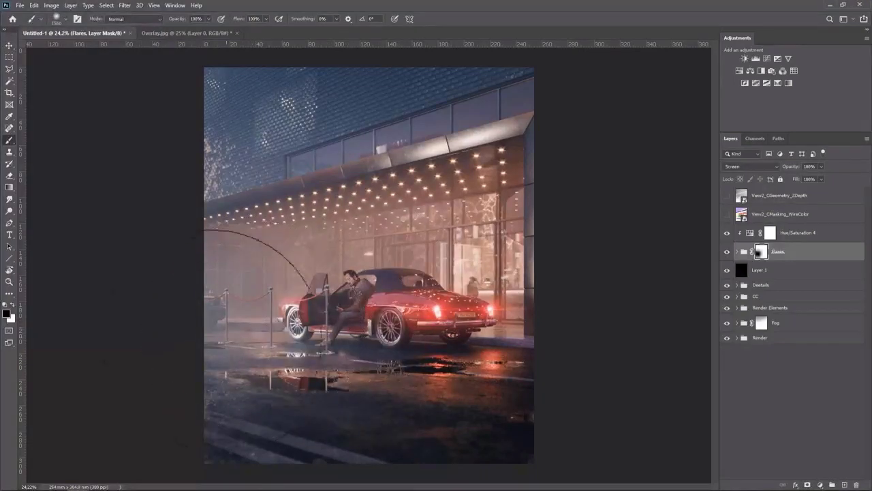
{"action": "key", "text": "v"}
{"action": "left_click", "coordinate": [758, 255], "text": "shift"}
{"action": "left_click", "coordinate": [759, 255], "text": "shift"}
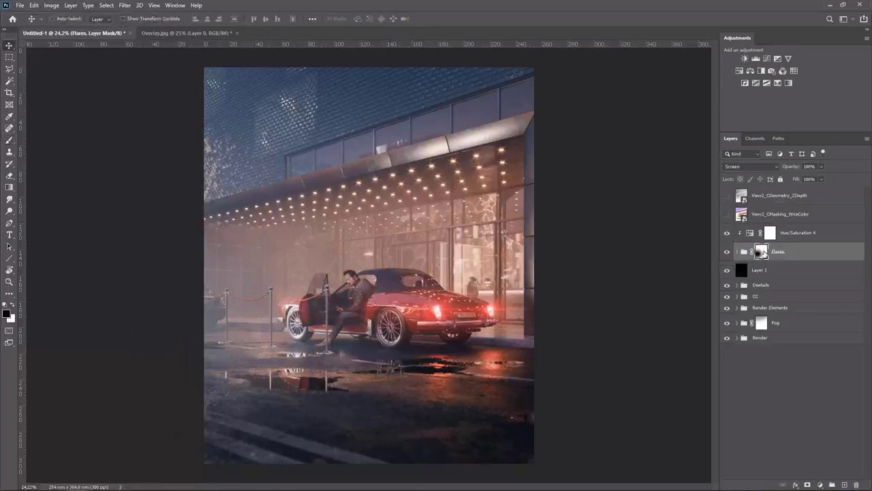